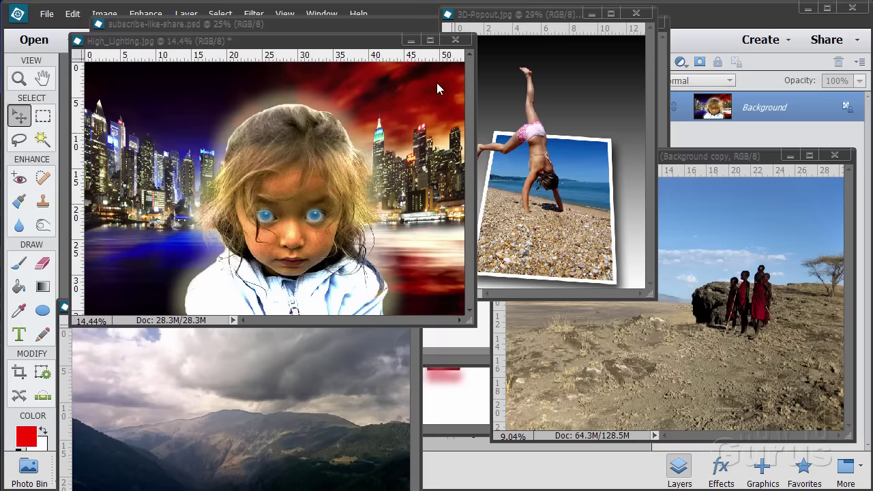
# Minimize the High_Lighting.jpg, 3D-Popout.jpg, local-children-in-tanzania.psd and mountains01.psd image windows
pyautogui.click(411, 40)
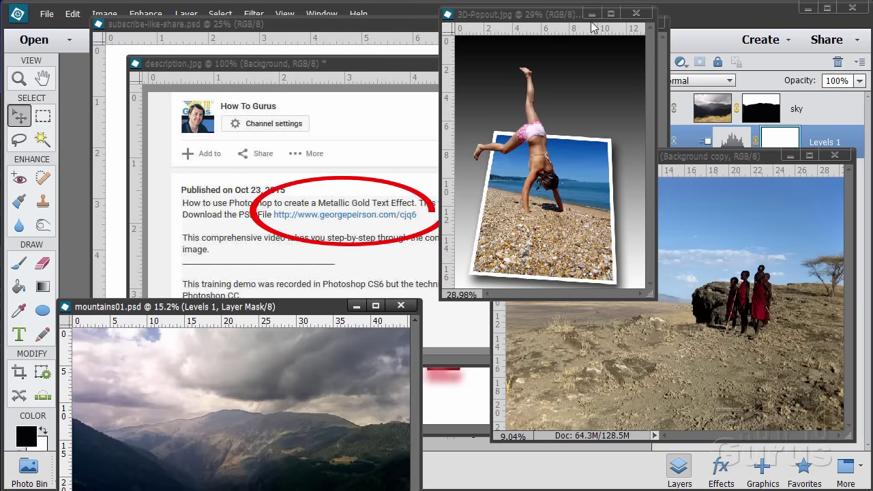
pyautogui.click(592, 13)
pyautogui.click(789, 156)
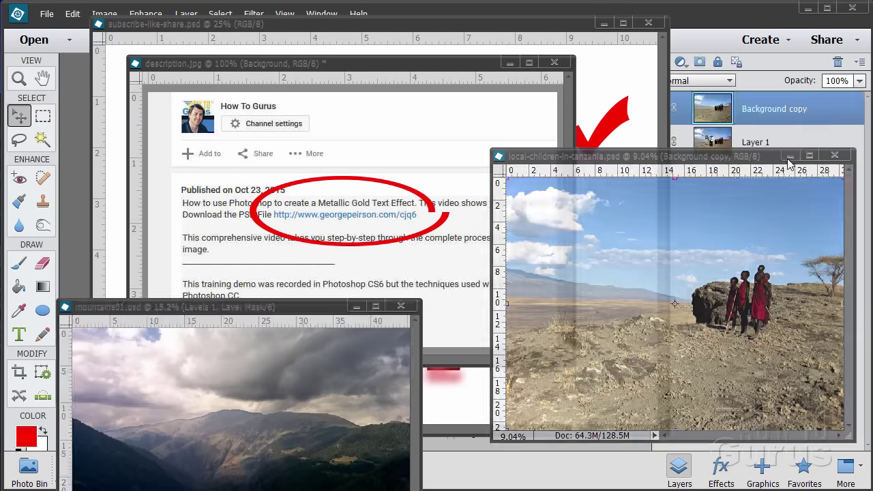
pyautogui.click(356, 306)
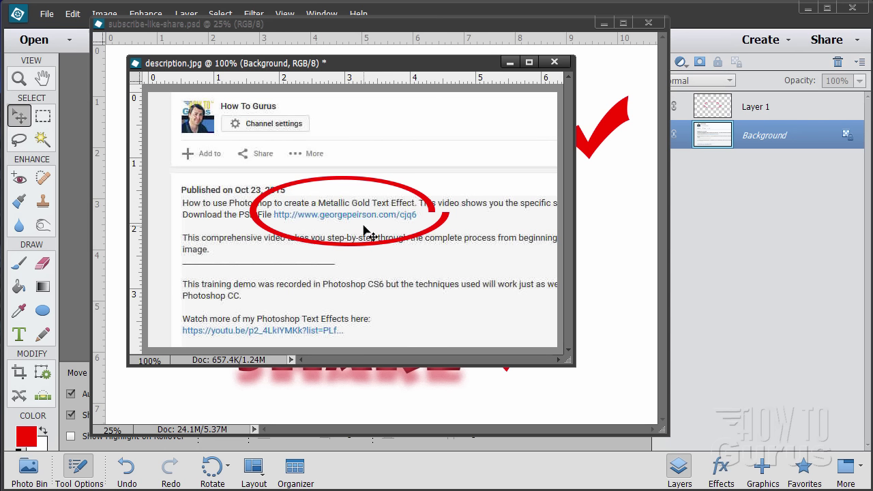
# Close the description.jpg and grad card 01.psd images to clear the workspace
pyautogui.hotkey('ctrl', 'w')
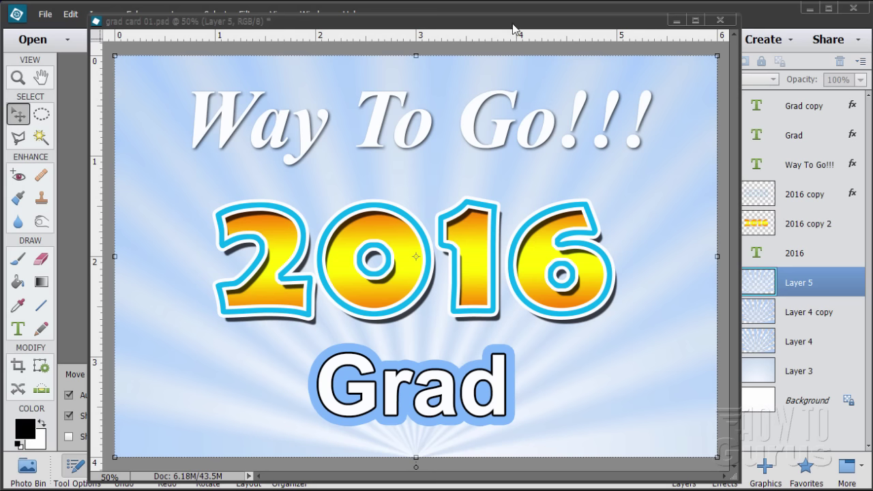
pyautogui.click(722, 24)
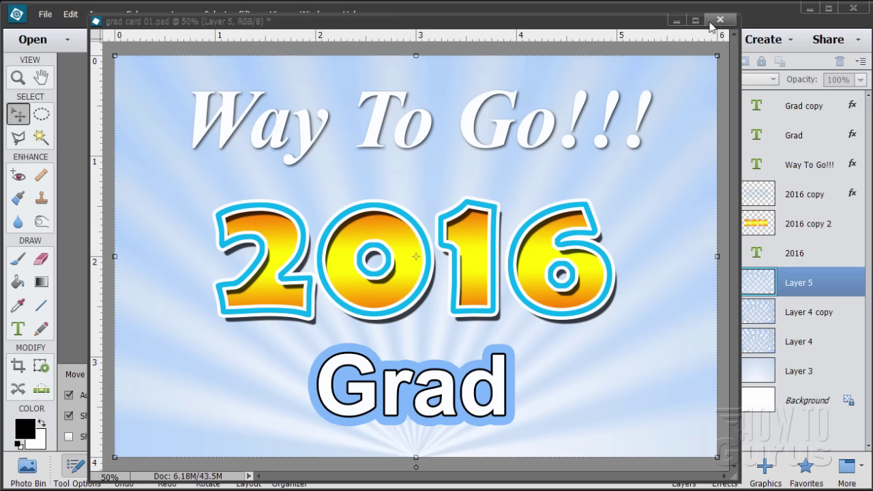
pyautogui.click(449, 203)
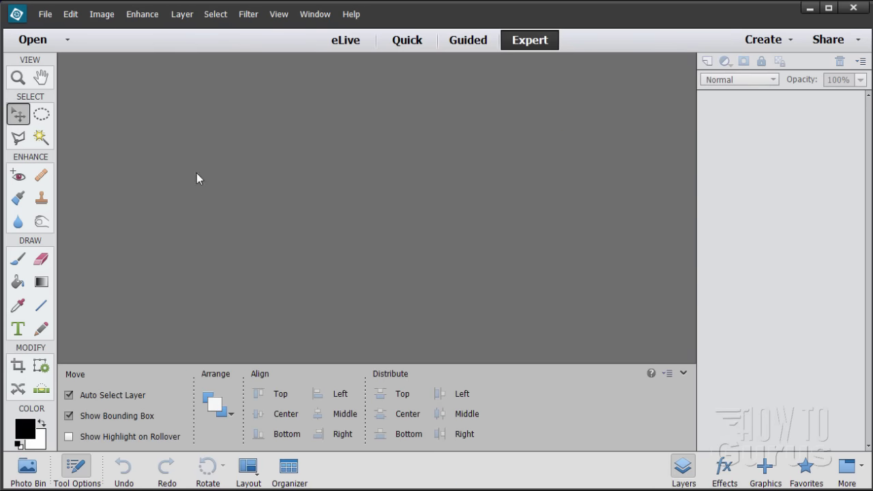
# Create a blank 6 x 4 inch document at 300 pixels/inch in RGB Color with a white background
pyautogui.click(44, 14)
pyautogui.moveTo(52, 31)
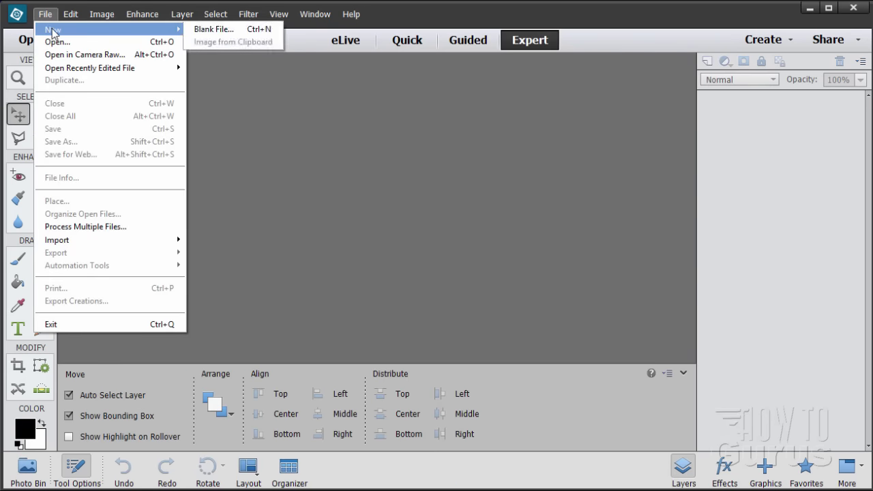
pyautogui.click(197, 30)
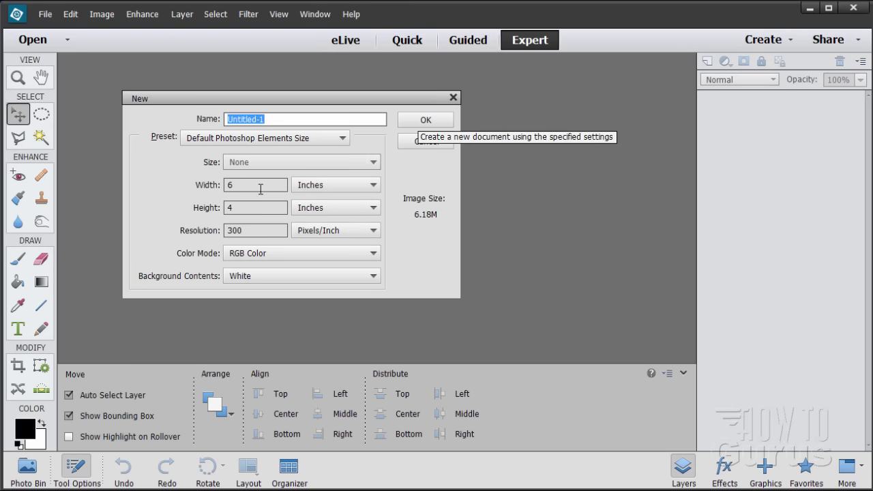
pyautogui.click(428, 122)
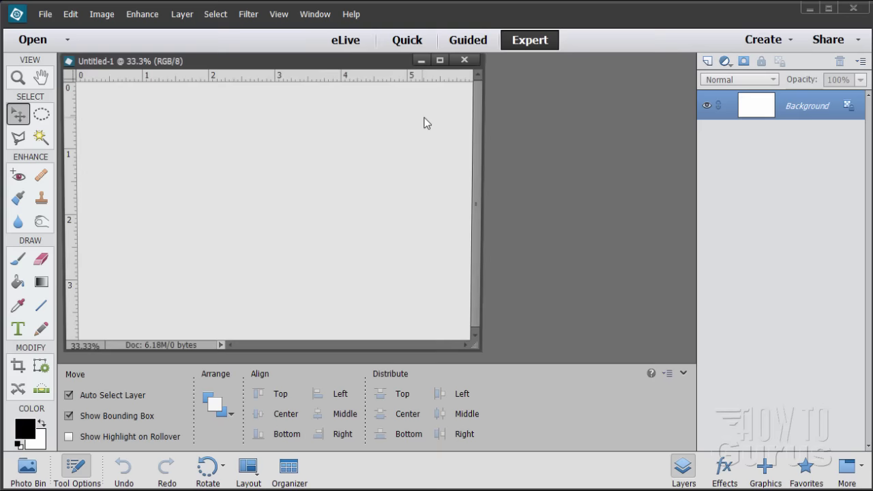
# Reposition and resize the floating document window so the whole canvas shows with gray space around it
pyautogui.moveTo(321, 67); pyautogui.dragTo(409, 70)
pyautogui.moveTo(566, 353); pyautogui.dragTo(659, 443)
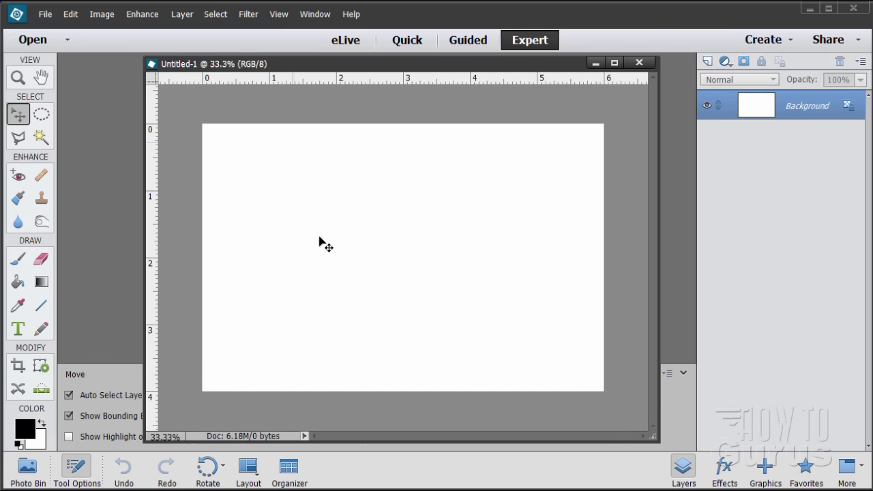
pyautogui.moveTo(404, 66); pyautogui.dragTo(384, 68)
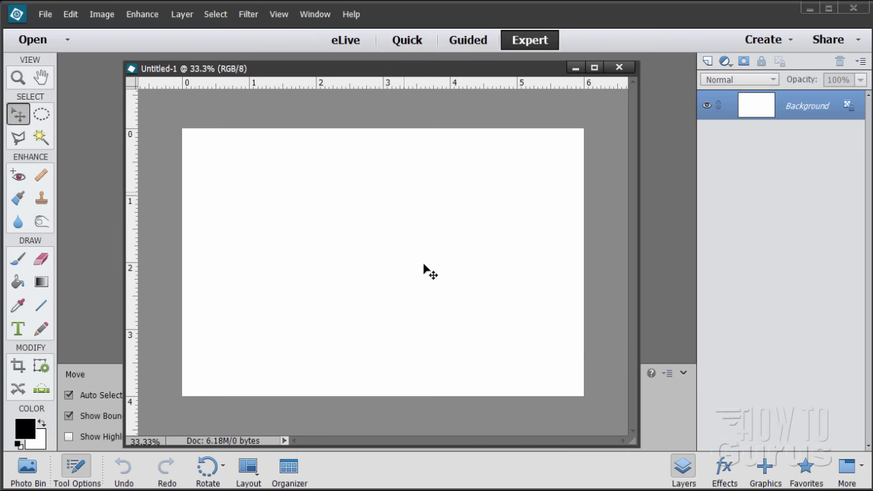
pyautogui.moveTo(436, 445); pyautogui.dragTo(436, 384)
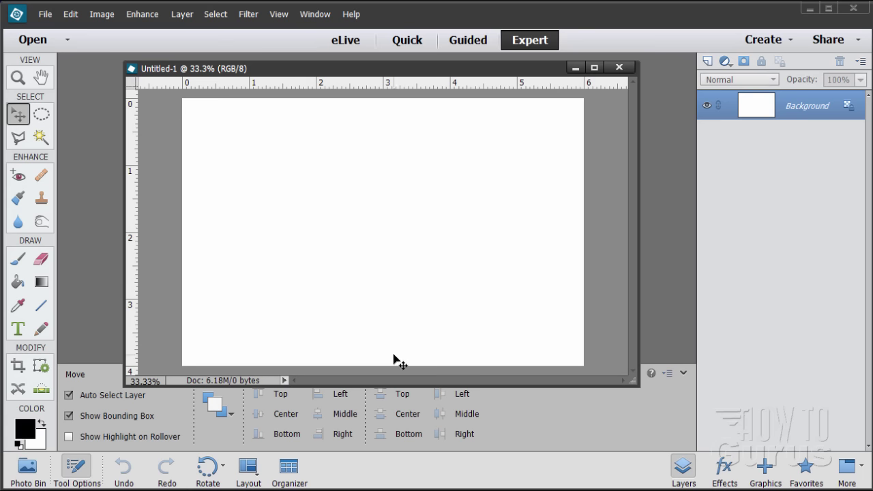
# Activate the Gradient tool with the Radial type and move the document window up clear of the tool options
pyautogui.click(42, 282)
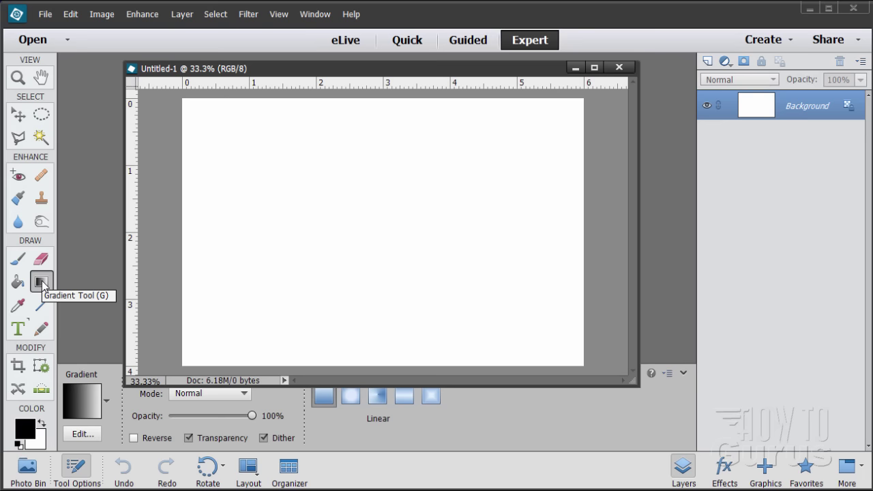
pyautogui.moveTo(330, 71); pyautogui.dragTo(324, 39)
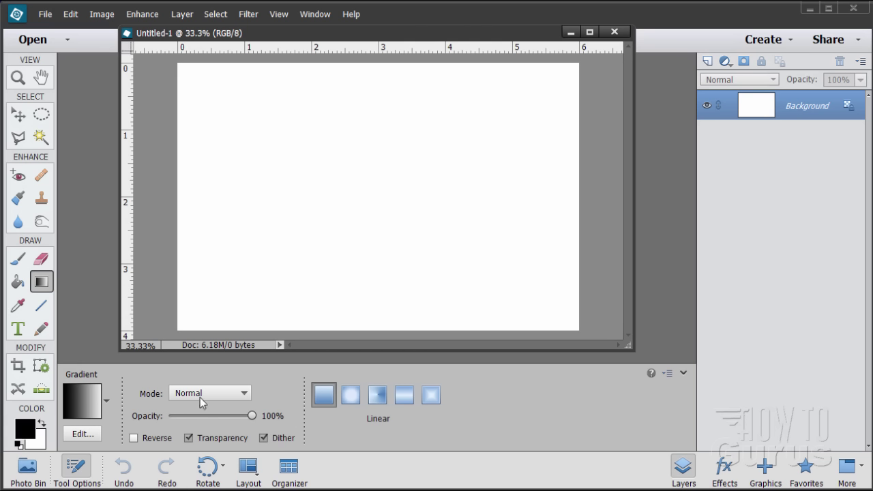
pyautogui.click(351, 399)
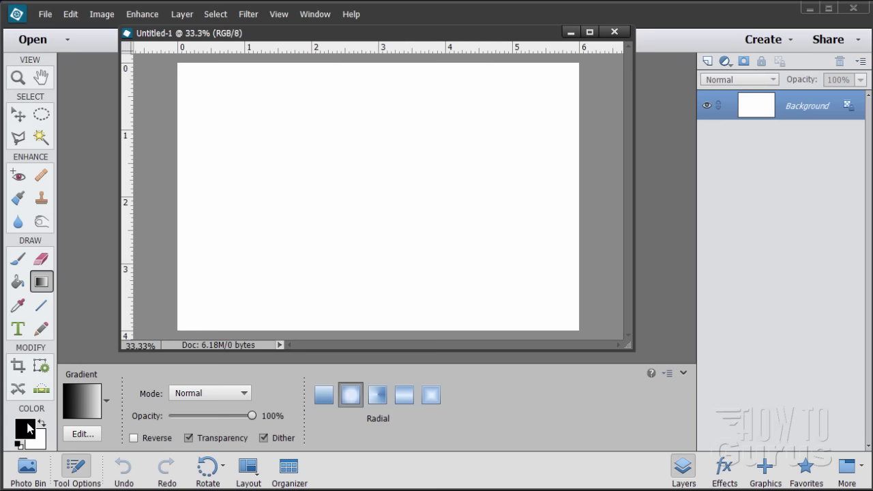
# Open the foreground color picker, shift the hue to cyan and try light shades, ending on d2f5fa
pyautogui.click(26, 430)
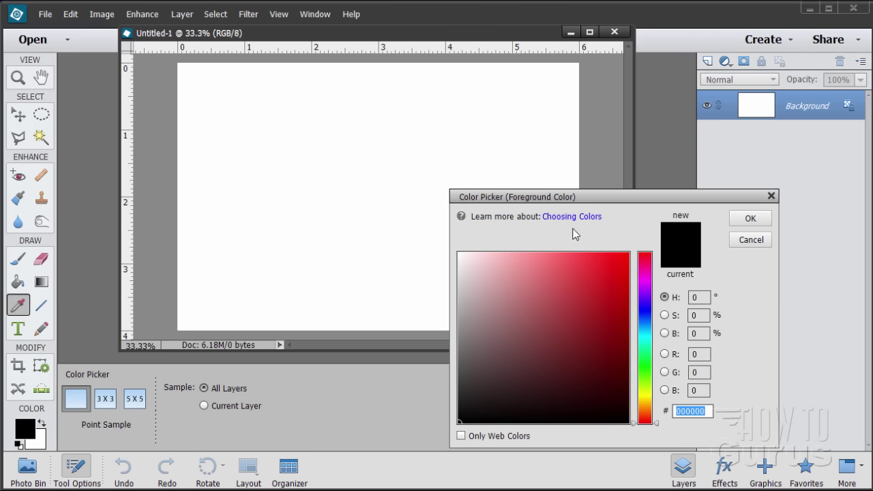
pyautogui.moveTo(593, 197)
pyautogui.mouseDown()
pyautogui.moveTo(573, 199)
pyautogui.moveTo(593, 200)
pyautogui.mouseUp()
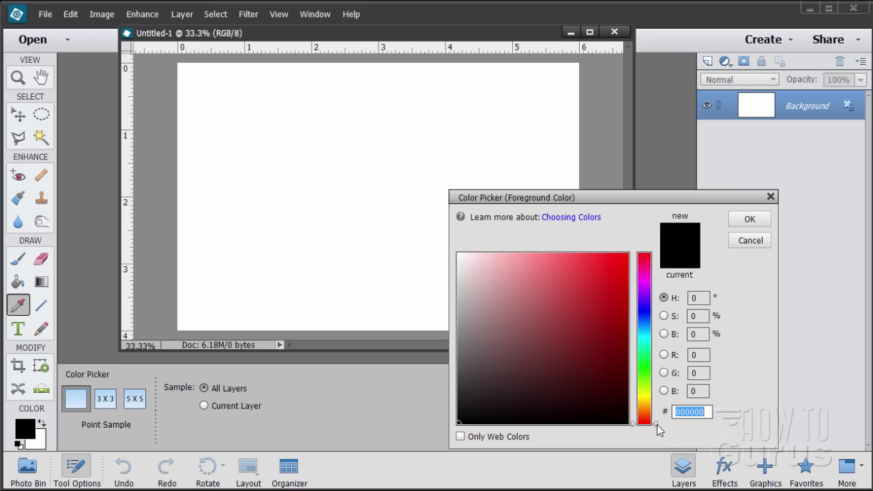
pyautogui.moveTo(658, 424); pyautogui.dragTo(653, 336)
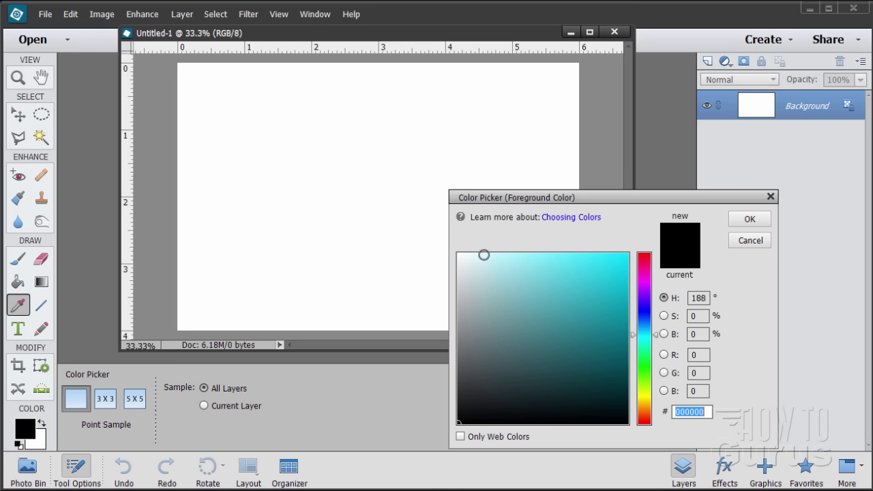
pyautogui.click(484, 254)
pyautogui.click(515, 254)
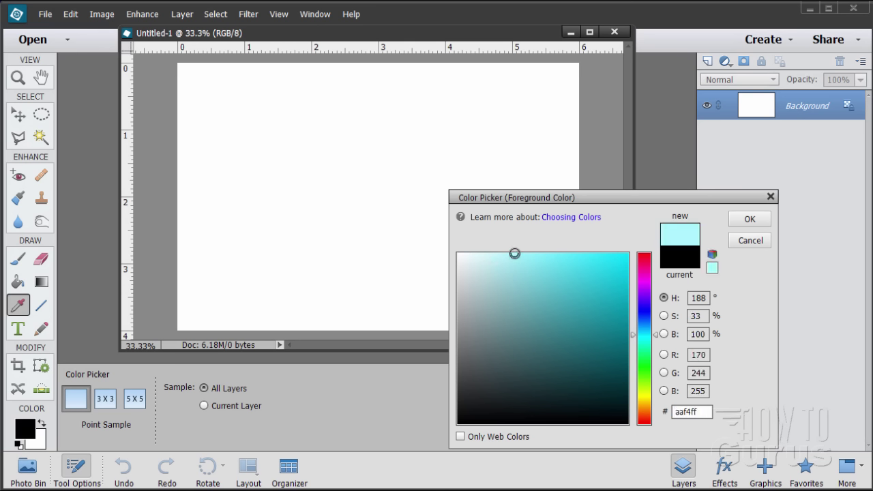
pyautogui.click(534, 255)
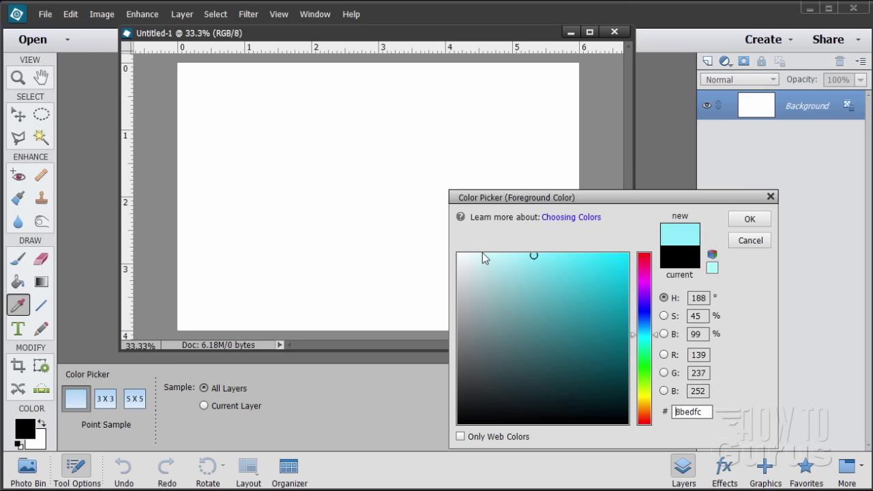
pyautogui.click(485, 256)
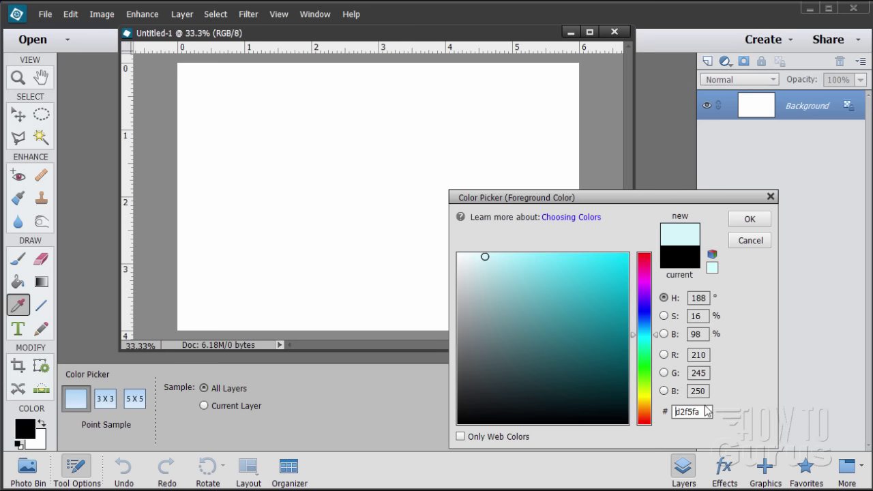
# Set the foreground color to hex c4d9ee and return to the Gradient tool
pyautogui.moveTo(708, 412); pyautogui.dragTo(659, 410)
pyautogui.write('c4d')
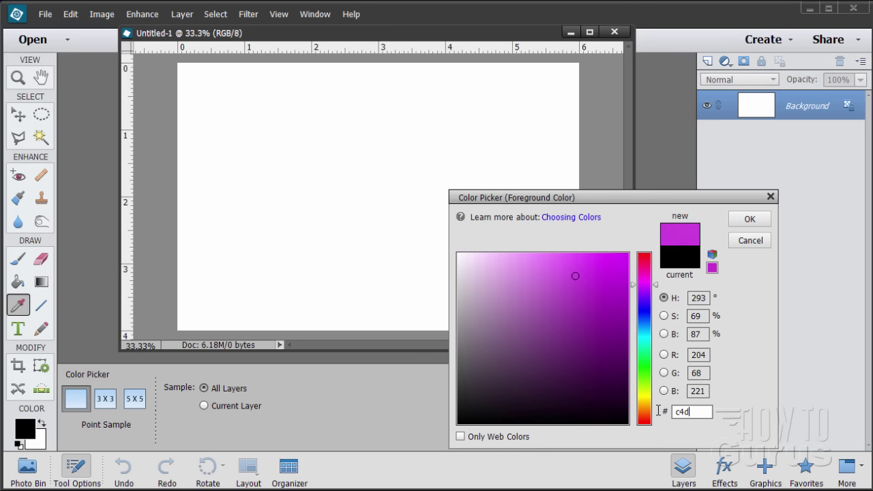
pyautogui.write('9ee')
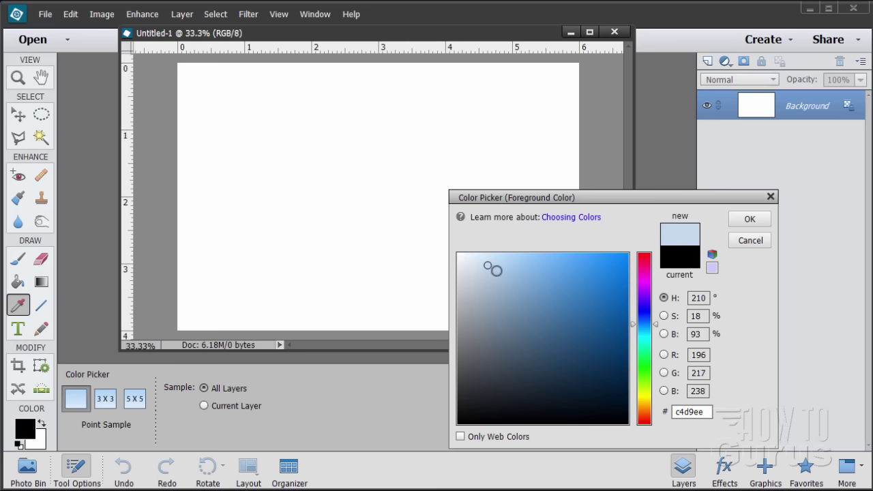
pyautogui.click(752, 222)
pyautogui.press('g')
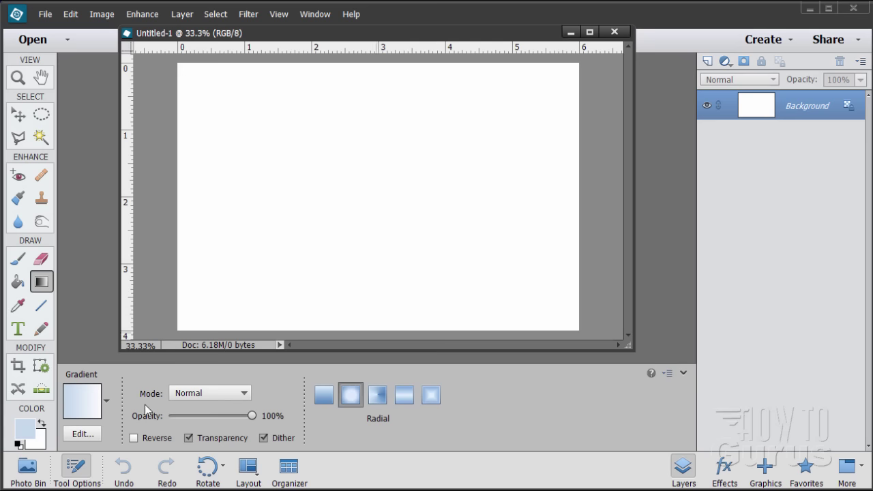
# Set the background color to hex f4f9ff and return to the Gradient tool
pyautogui.click(41, 444)
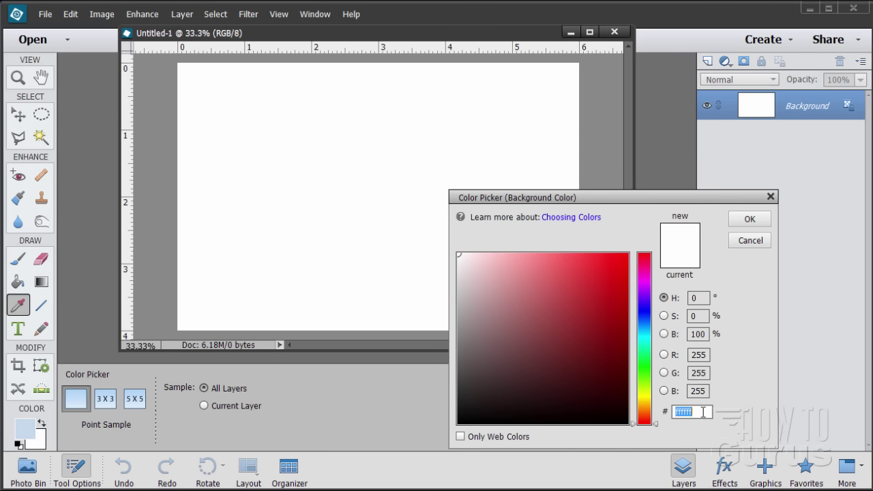
pyautogui.write('f4f')
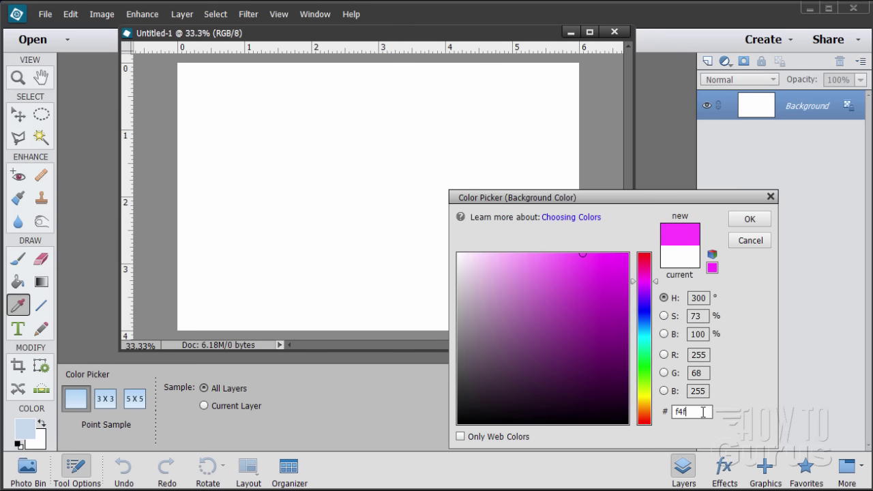
pyautogui.write('9ff')
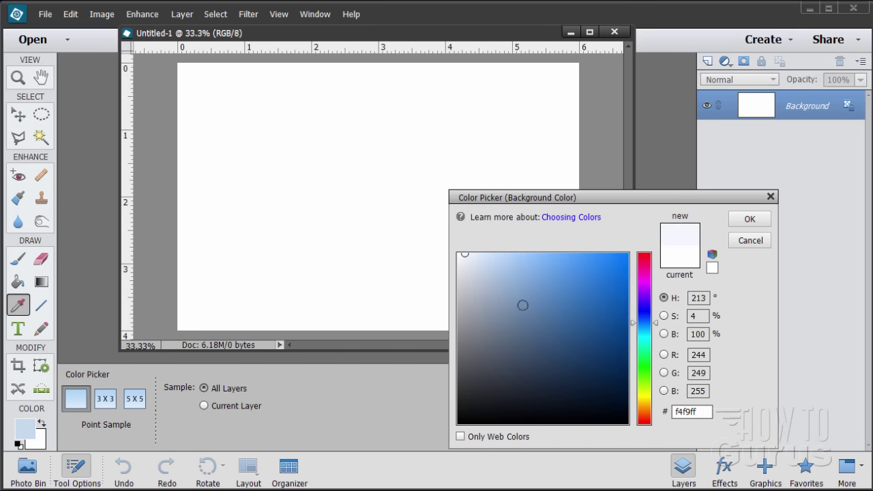
pyautogui.click(750, 219)
pyautogui.press('g')
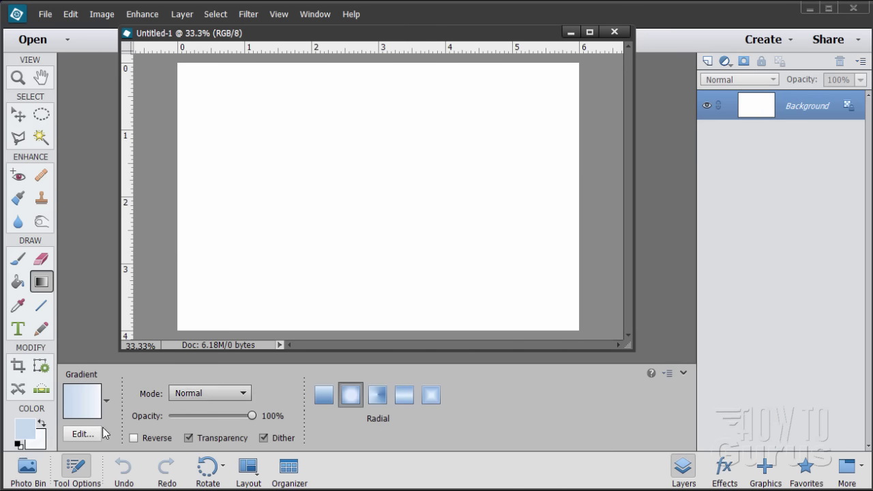
# Review the background and foreground color values, and look over the available gradient presets
pyautogui.click(41, 445)
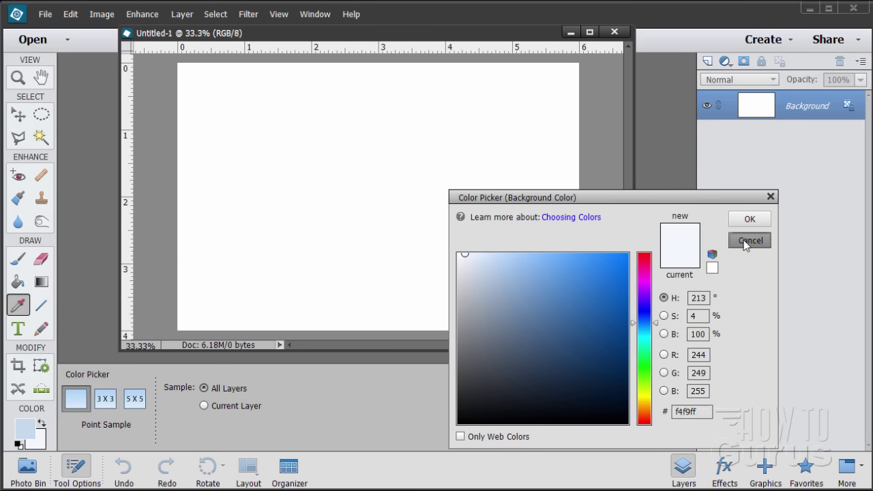
pyautogui.click(751, 240)
pyautogui.click(34, 433)
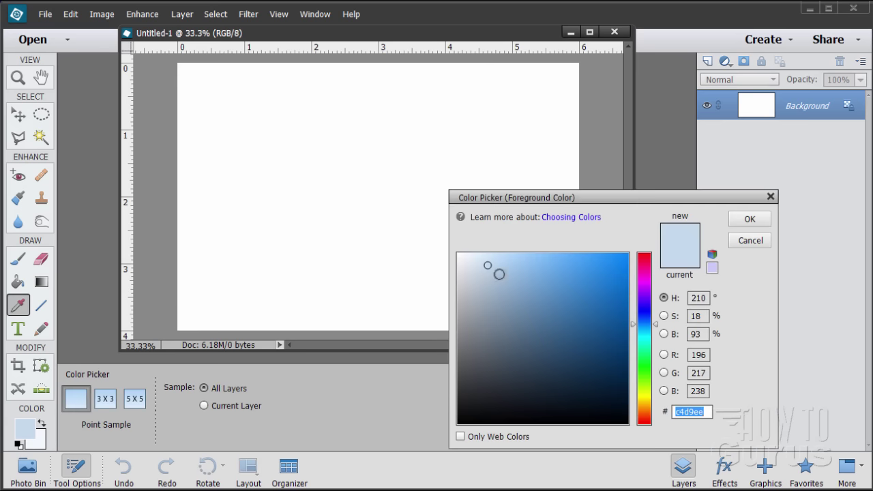
pyautogui.click(736, 226)
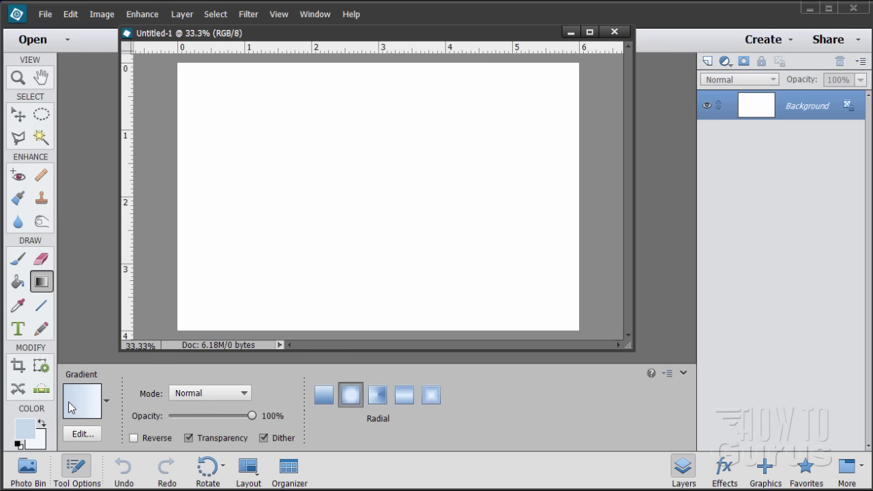
pyautogui.click(107, 400)
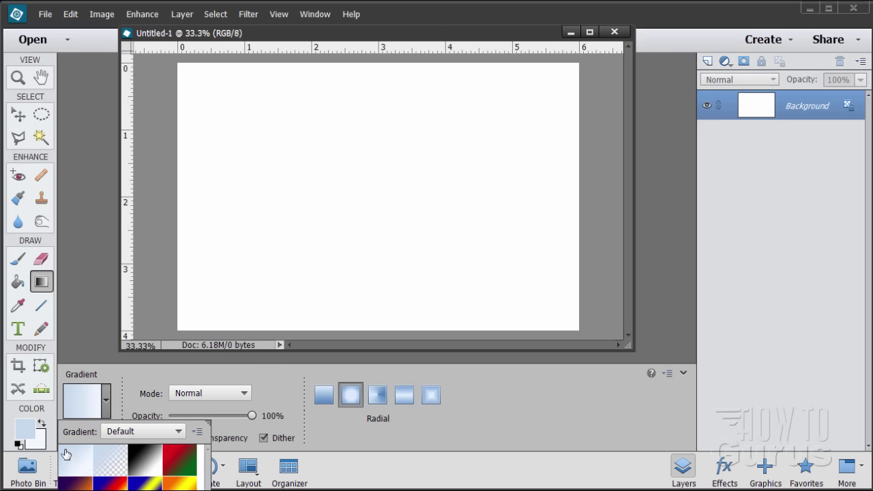
pyautogui.click(107, 406)
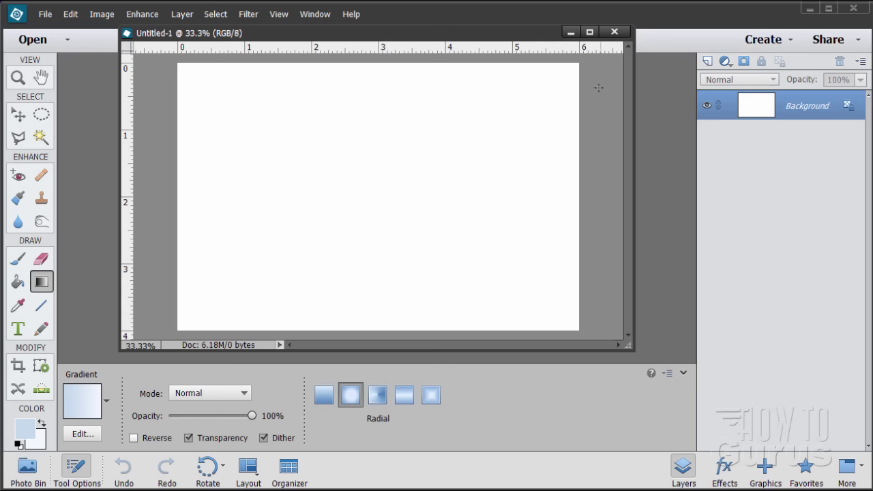
# Place a vertical guide at 3 inches through the canvas center and extend the document window slightly downward
pyautogui.moveTo(127, 164); pyautogui.dragTo(378, 157)
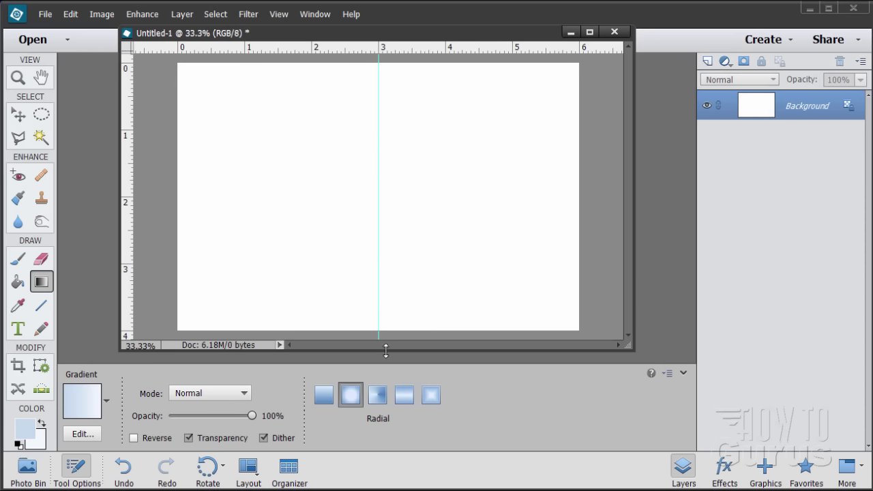
pyautogui.moveTo(386, 350); pyautogui.dragTo(386, 367)
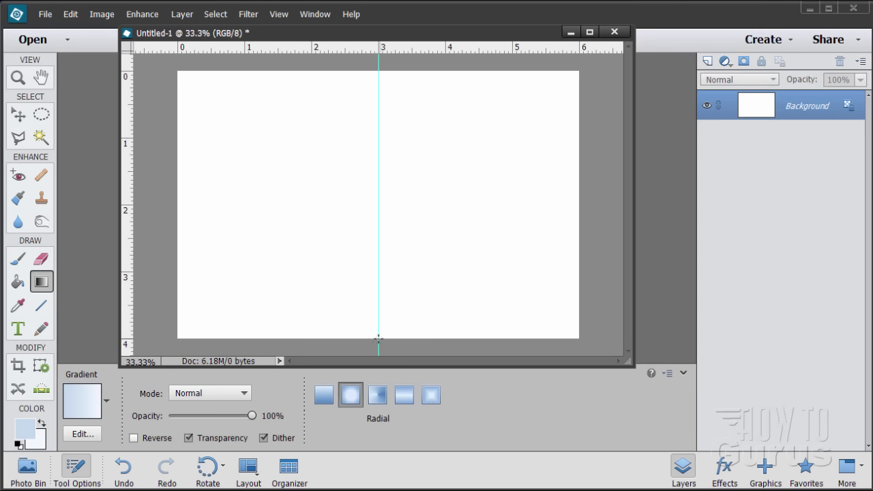
# Swap the foreground and background colors and draw the Background layer's radial gradient from the guide's lower end to the canvas's upper-left corner
pyautogui.moveTo(379, 338); pyautogui.dragTo(174, 68)
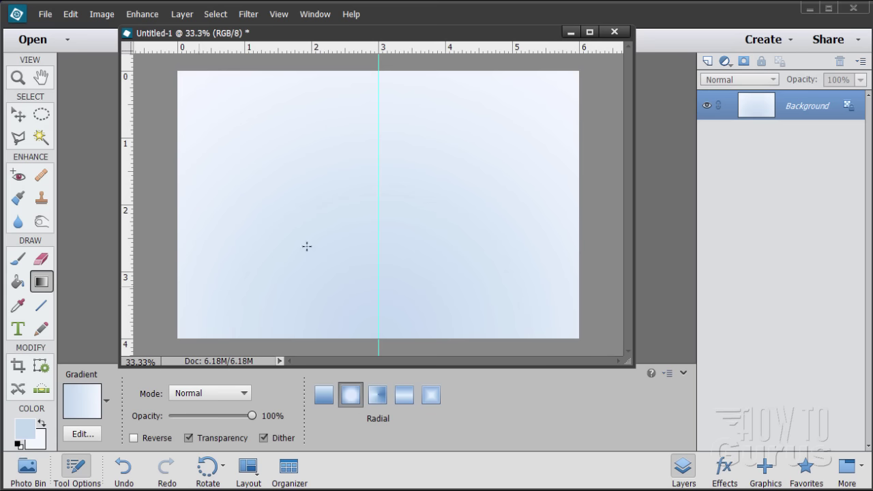
pyautogui.click(42, 423)
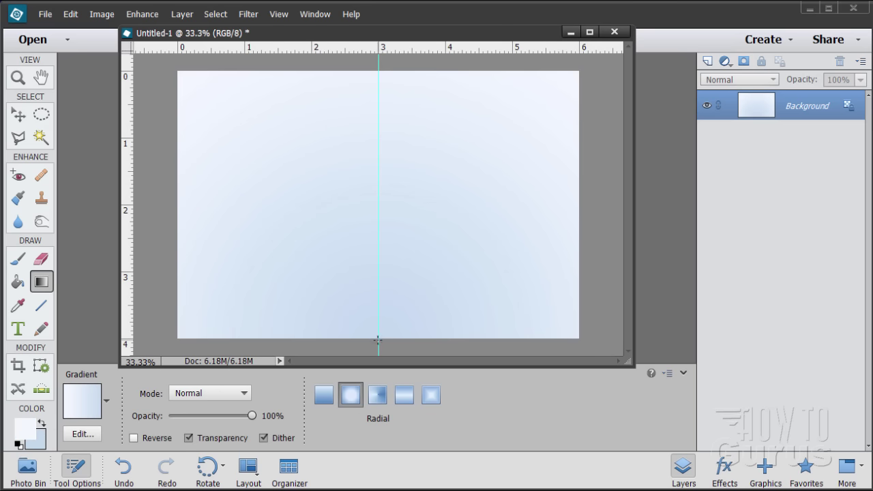
pyautogui.moveTo(378, 340); pyautogui.dragTo(179, 69)
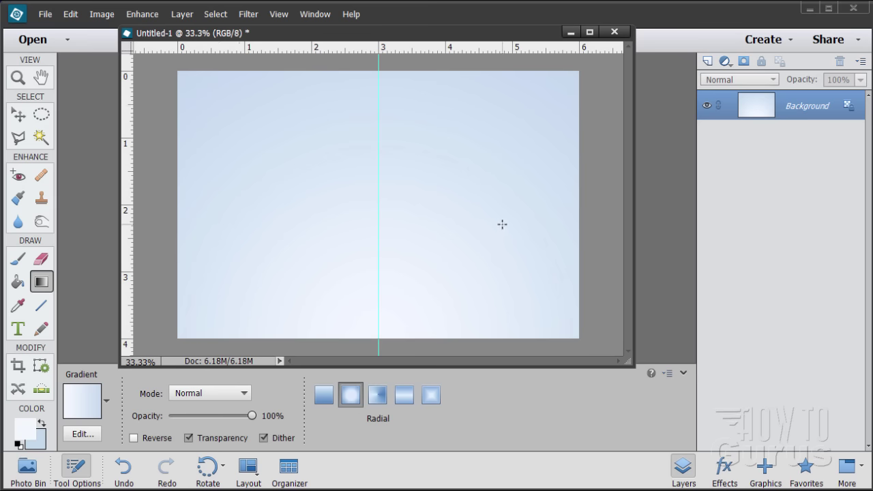
# Add a new layer above the Background and set the foreground color to hex dbe8f5
pyautogui.click(707, 60)
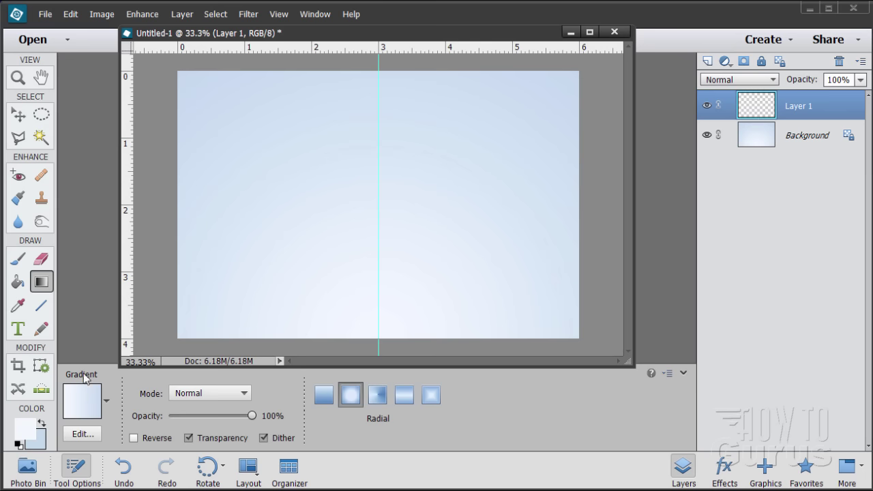
pyautogui.click(26, 429)
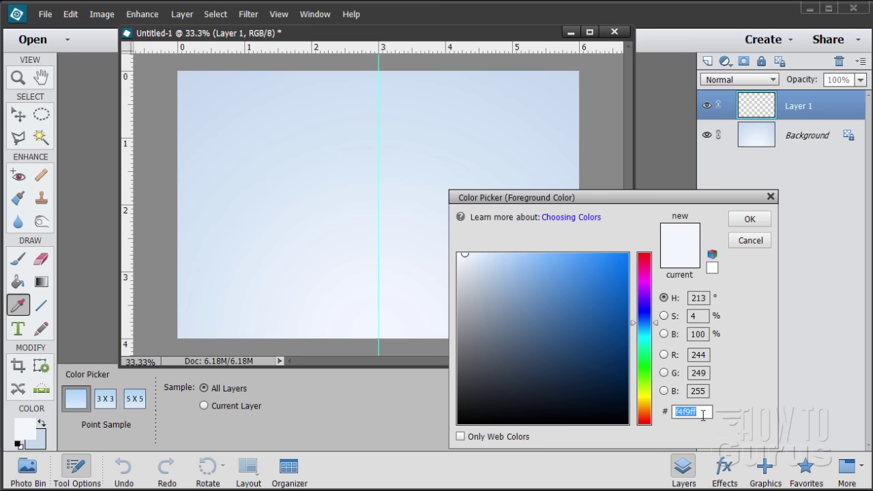
pyautogui.write('d')
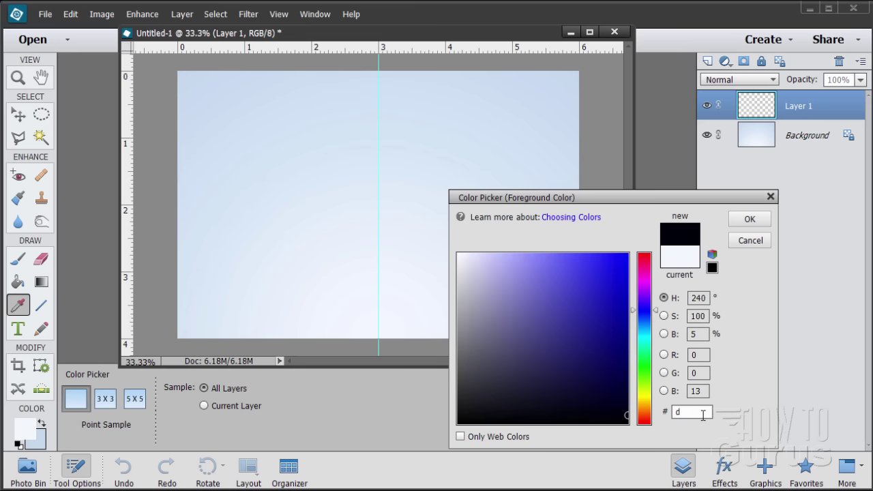
pyautogui.write('be')
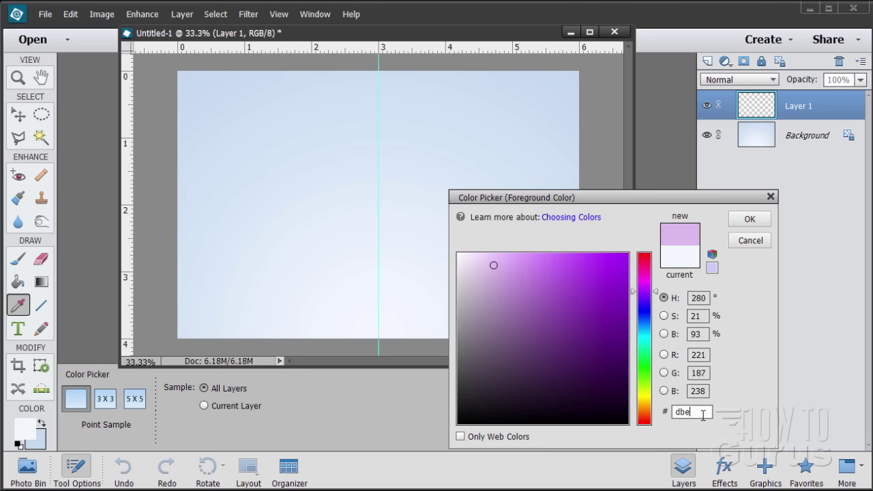
pyautogui.write('8')
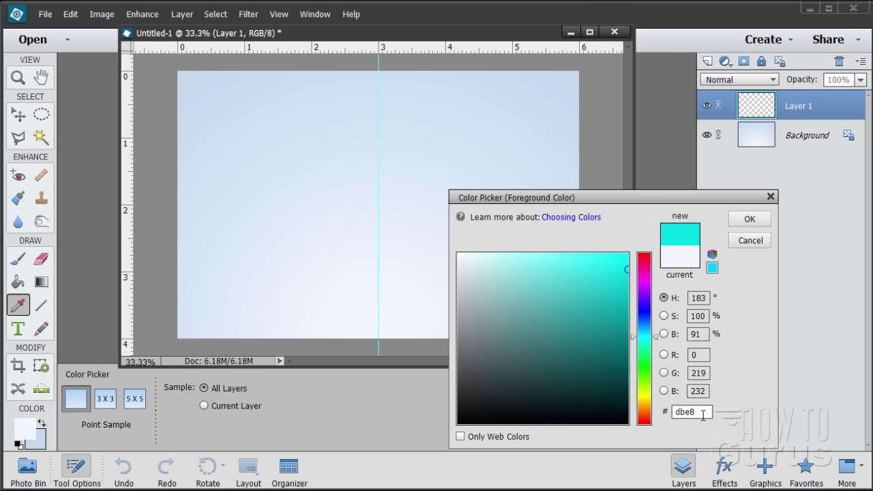
pyautogui.write('f5')
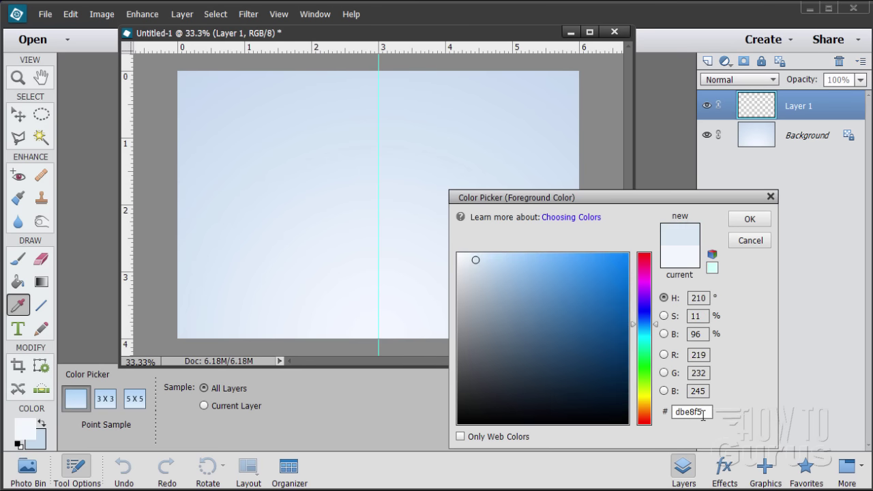
pyautogui.click(734, 223)
# Set the background color to hex a4cdfe and fill Layer 1 with a radial gradient from the guide's lower end to the canvas's upper-left corner
pyautogui.click(41, 445)
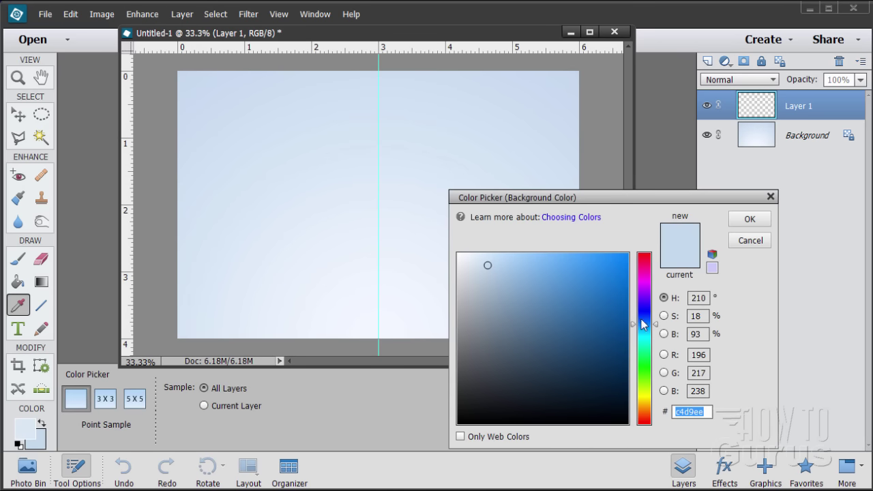
pyautogui.write('a')
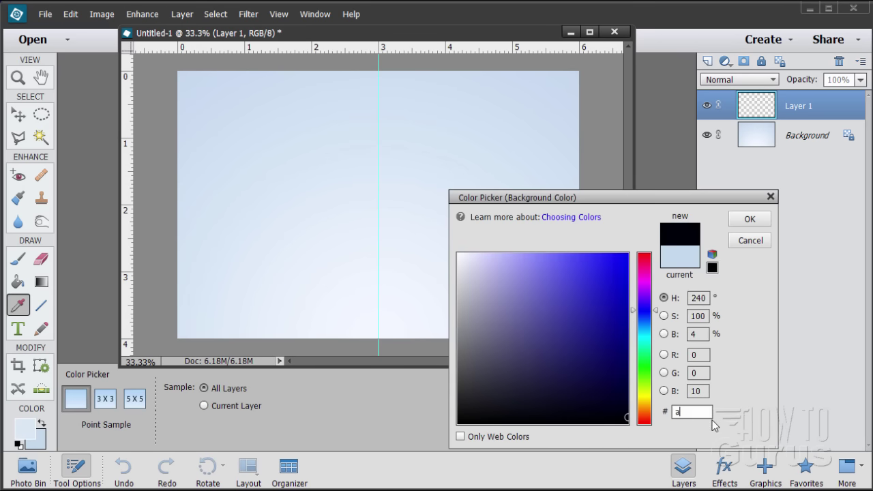
pyautogui.press('BackSpace')
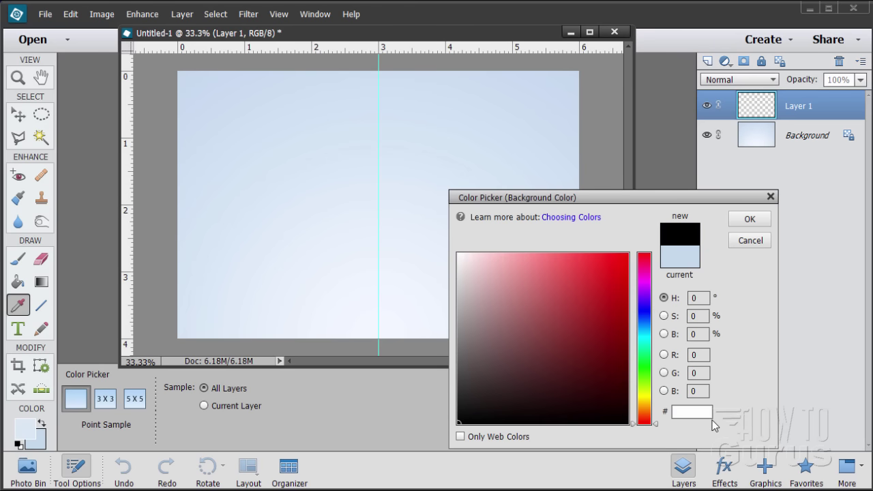
pyautogui.write('a4cdfe')
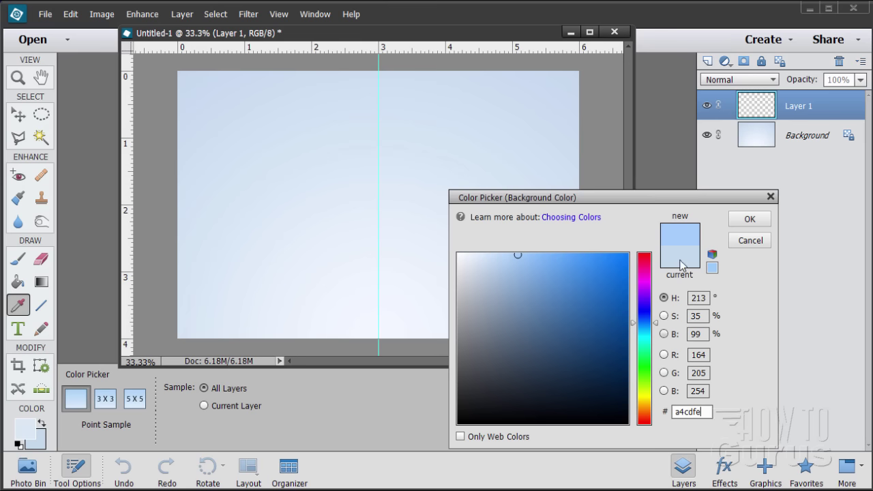
pyautogui.click(750, 219)
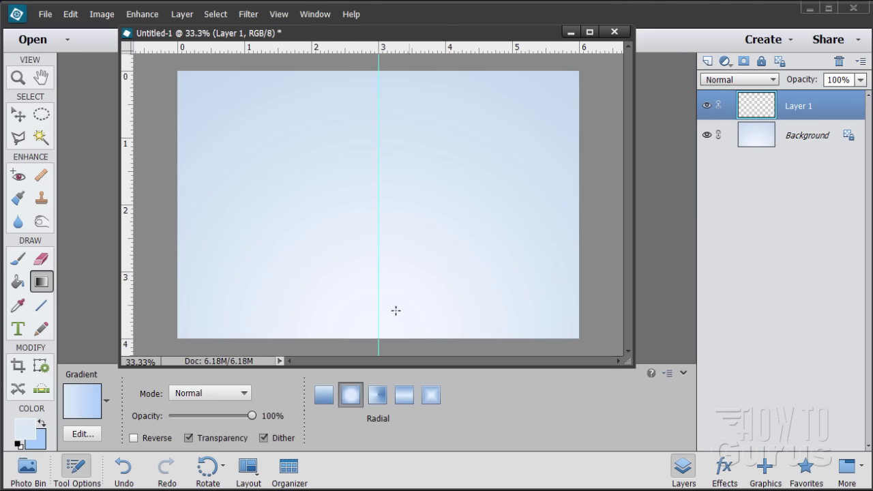
pyautogui.moveTo(379, 338); pyautogui.dragTo(173, 72)
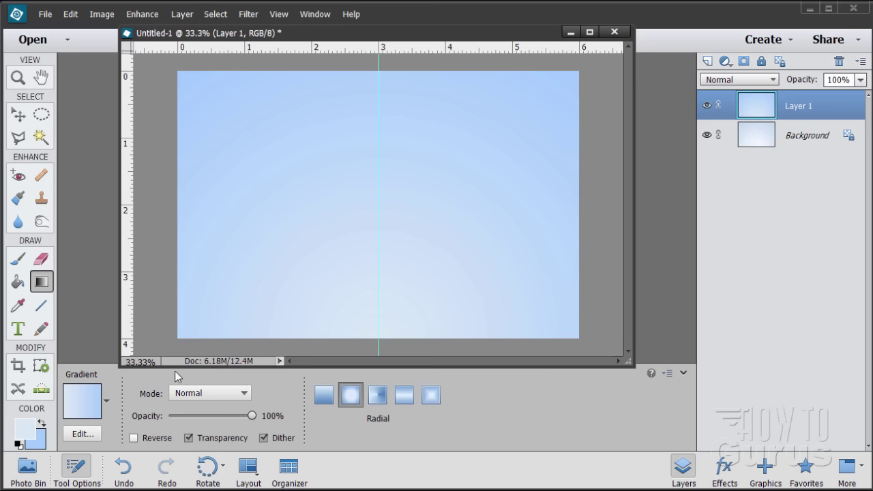
# Place vertical guides at 0.25, 0.75, 1.25, 1.75, 2.25, 2.75 and 3.25 inches across the canvas
pyautogui.click(21, 115)
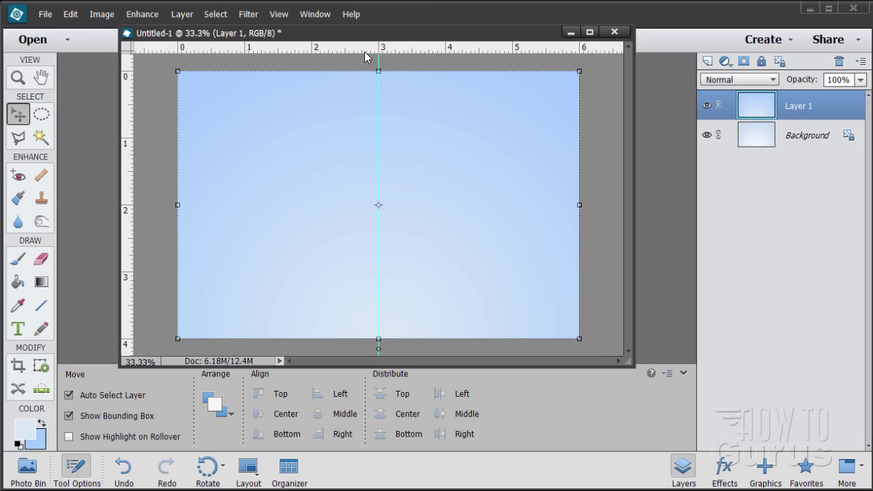
pyautogui.moveTo(133, 165); pyautogui.dragTo(362, 144)
pyautogui.moveTo(133, 195); pyautogui.dragTo(395, 165)
pyautogui.moveTo(128, 199); pyautogui.dragTo(328, 176)
pyautogui.moveTo(131, 169); pyautogui.dragTo(294, 150)
pyautogui.moveTo(131, 178); pyautogui.dragTo(261, 167)
pyautogui.moveTo(132, 161); pyautogui.dragTo(228, 163)
pyautogui.moveTo(132, 171); pyautogui.dragTo(196, 168)
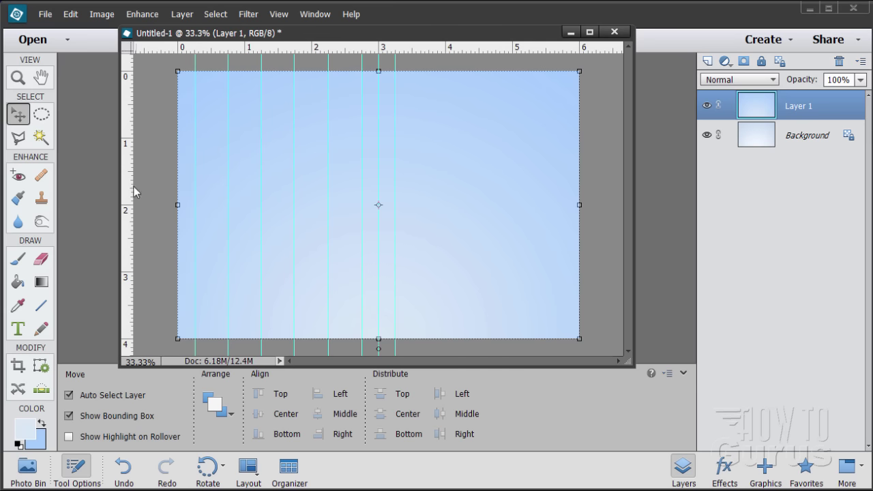
# Place vertical guides at 3.75, 4.25, 4.75, 5.25 and 5.75 inches across the rest of the canvas
pyautogui.moveTo(132, 180); pyautogui.dragTo(428, 155)
pyautogui.moveTo(131, 215); pyautogui.dragTo(497, 164)
pyautogui.moveTo(131, 195); pyautogui.dragTo(529, 161)
pyautogui.moveTo(128, 201); pyautogui.dragTo(563, 169)
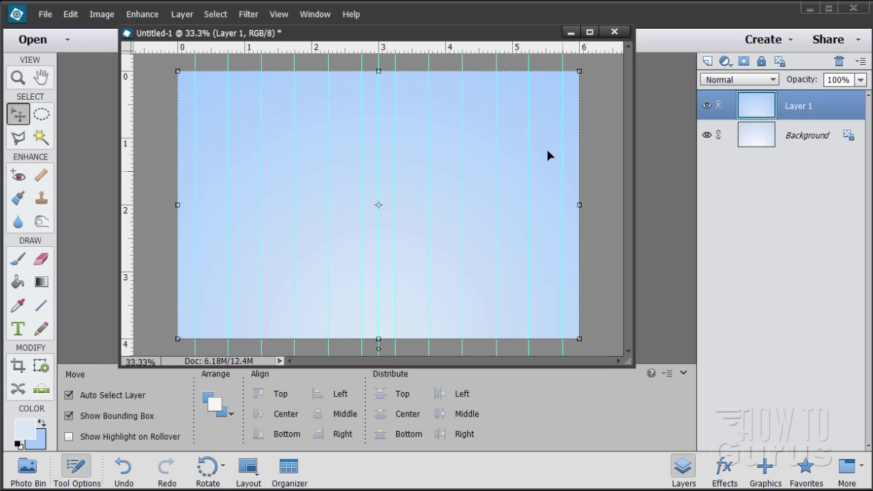
# Dock the document window and add a horizontal guide at 0.5 inch
pyautogui.moveTo(438, 39); pyautogui.dragTo(424, 55)
pyautogui.click(279, 13)
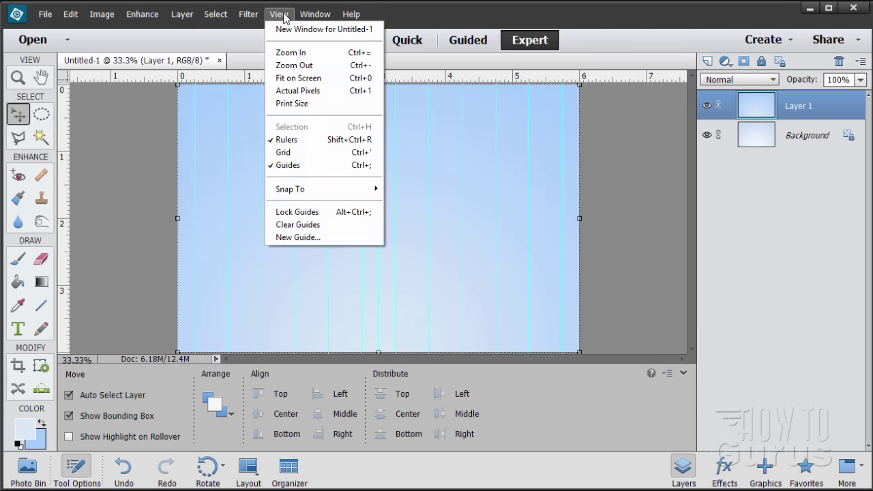
pyautogui.click(307, 237)
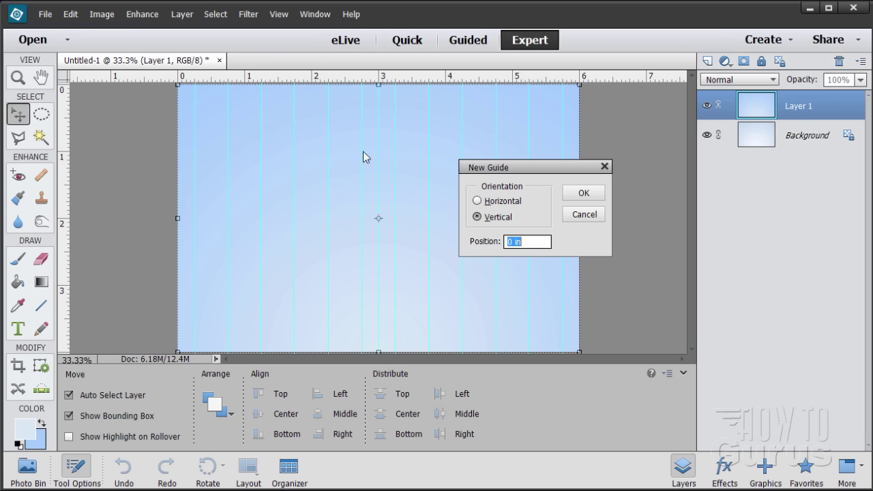
pyautogui.click(477, 200)
pyautogui.click(527, 241)
pyautogui.moveTo(527, 242); pyautogui.dragTo(494, 242)
pyautogui.write('.5')
pyautogui.click(584, 193)
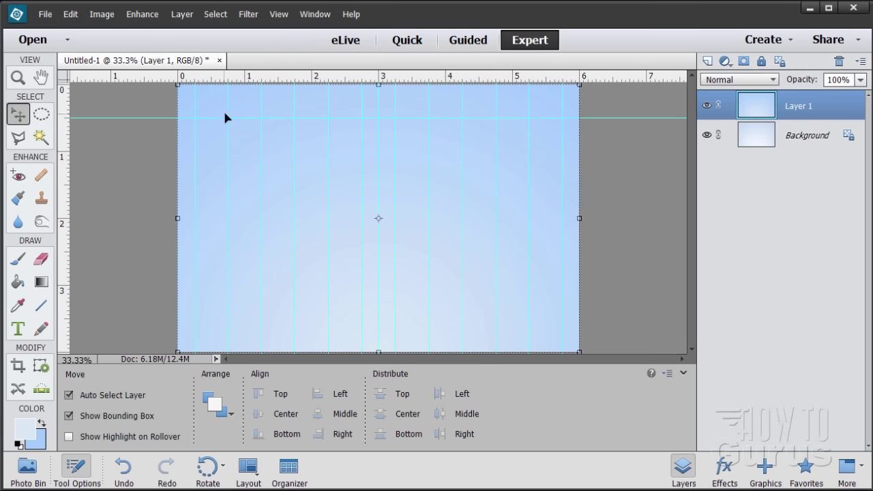
# Add a horizontal guide at 1 inch by entering its exact position
pyautogui.click(280, 15)
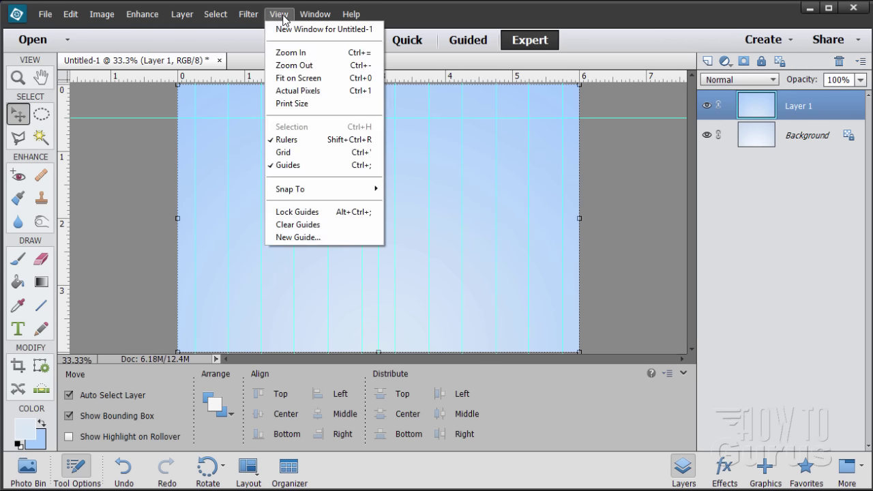
pyautogui.click(320, 238)
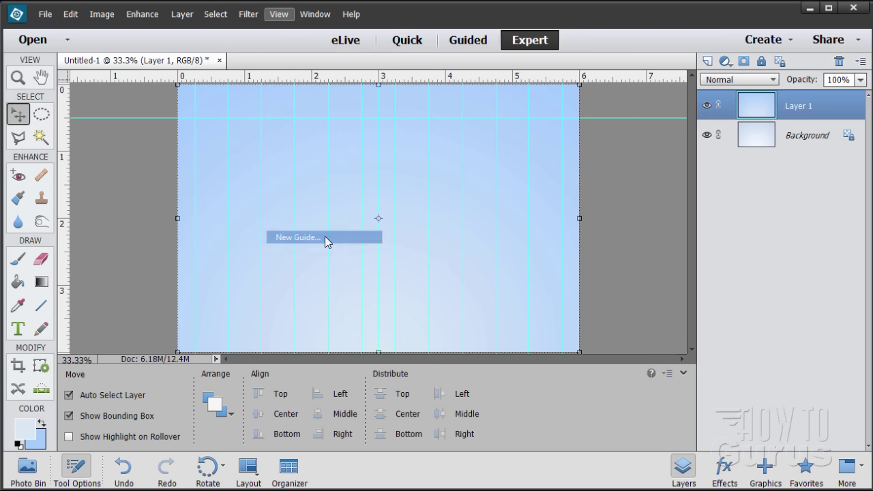
pyautogui.write('1')
pyautogui.click(592, 193)
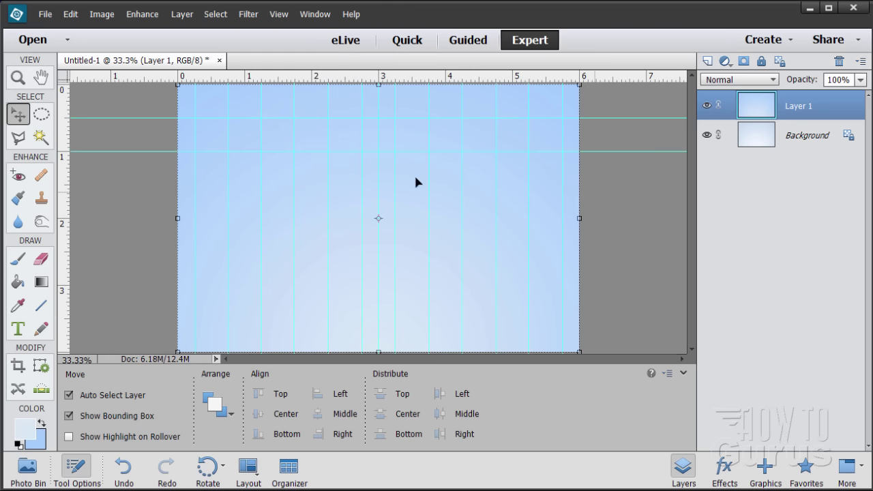
# Place horizontal guides from the ruler at 1.5, 2, 2.5, 3 and 3.5 inches
pyautogui.moveTo(264, 76); pyautogui.dragTo(262, 185)
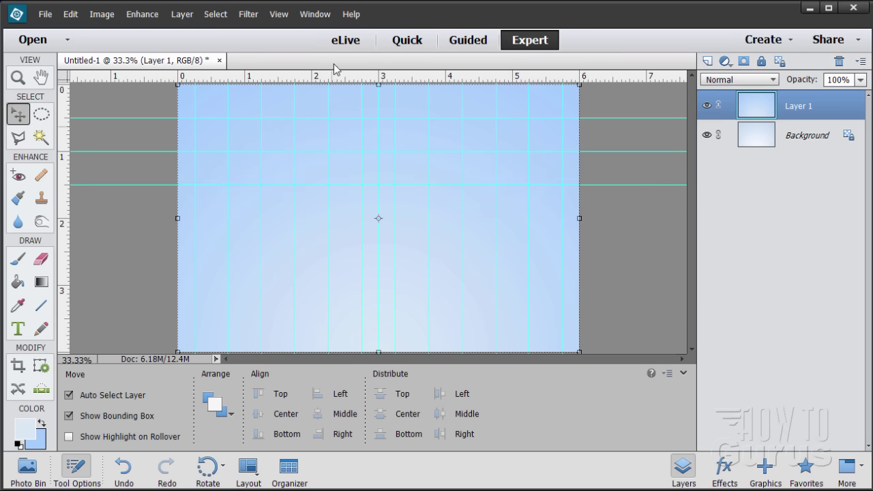
pyautogui.moveTo(280, 76); pyautogui.dragTo(283, 218)
pyautogui.moveTo(329, 80); pyautogui.dragTo(312, 253)
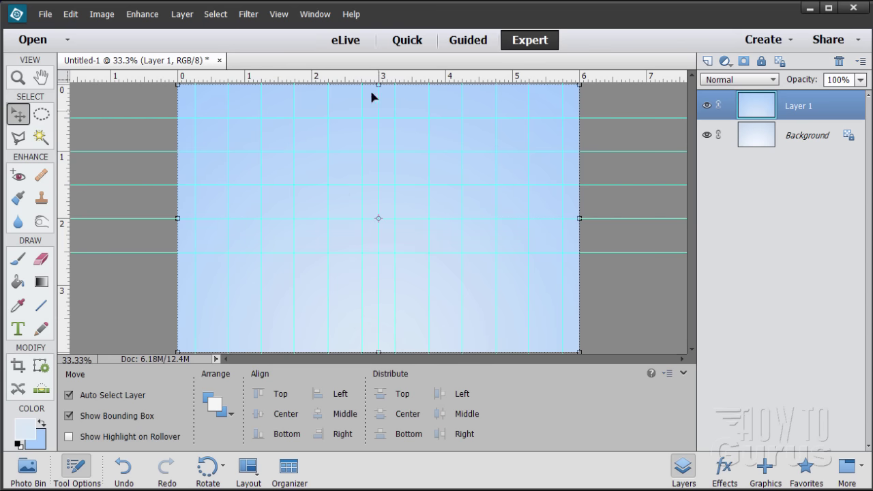
pyautogui.moveTo(358, 81); pyautogui.dragTo(326, 287)
pyautogui.moveTo(324, 82); pyautogui.dragTo(317, 319)
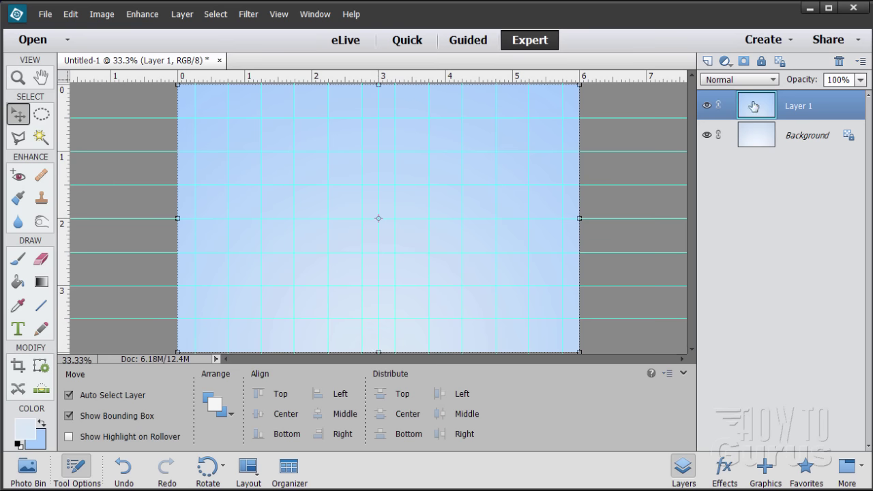
# Select a wedge from the canvas's bottom center to 2.75 and 3.25 inches on its upper edge with the Polygonal Lasso, and delete it from Layer 1
pyautogui.click(19, 139)
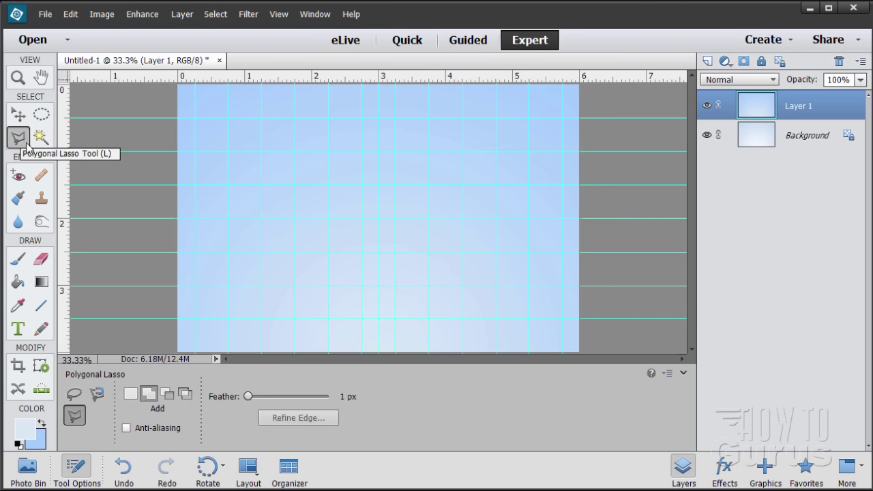
pyautogui.click(379, 352)
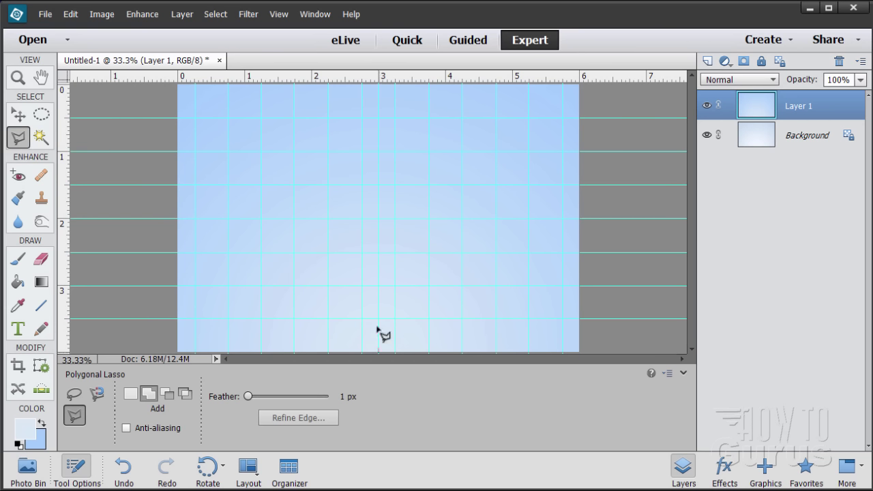
pyautogui.click(364, 84)
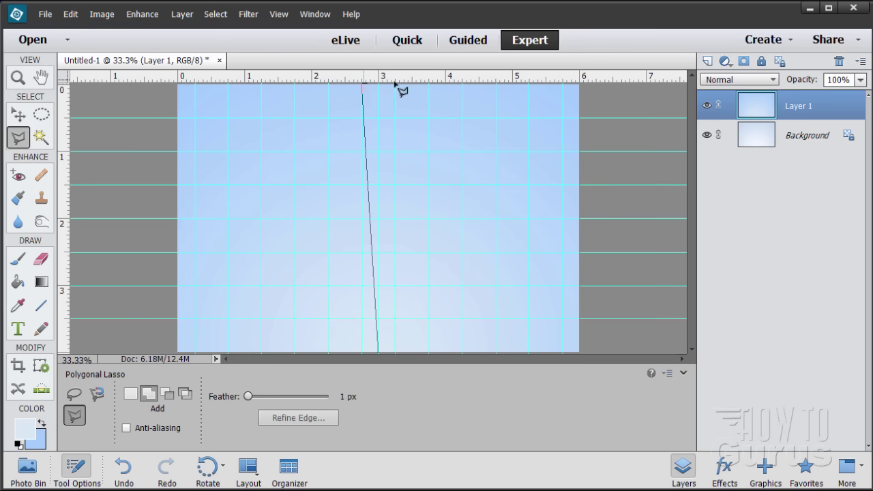
pyautogui.click(395, 84)
pyautogui.click(379, 353)
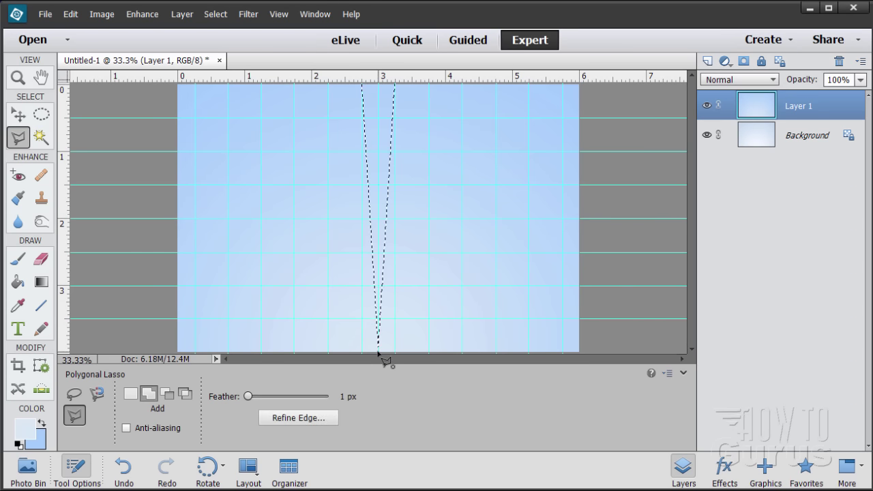
pyautogui.hotkey('alt', 'BackSpace')
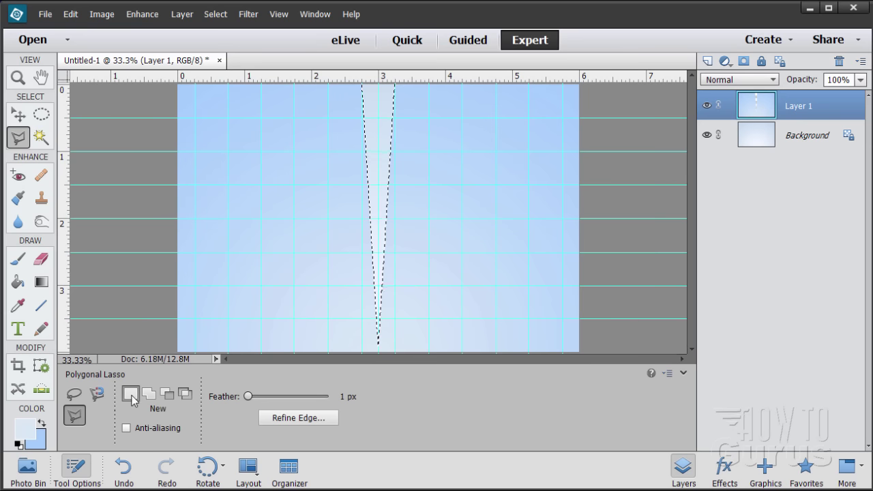
# Select a wedge from the canvas's bottom center to 3.75 and 4.25 inches on its upper edge, delete it from Layer 1, and deselect
pyautogui.click(130, 394)
pyautogui.click(380, 353)
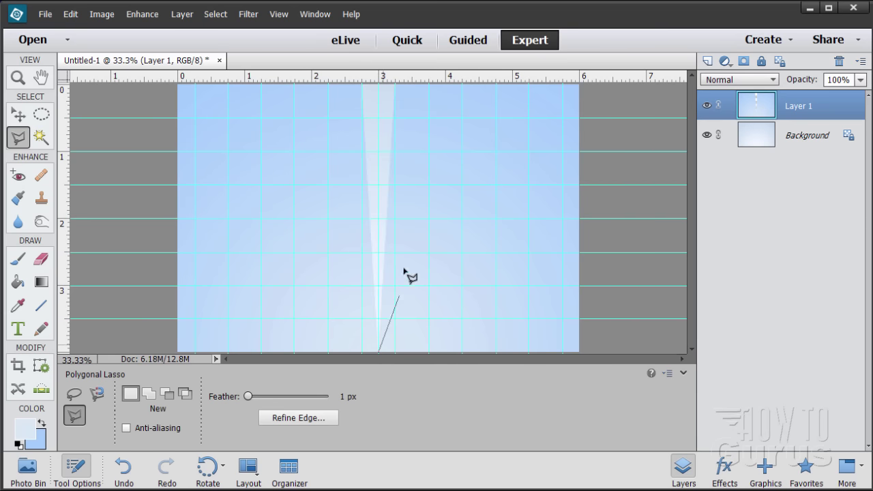
pyautogui.click(429, 84)
pyautogui.click(461, 84)
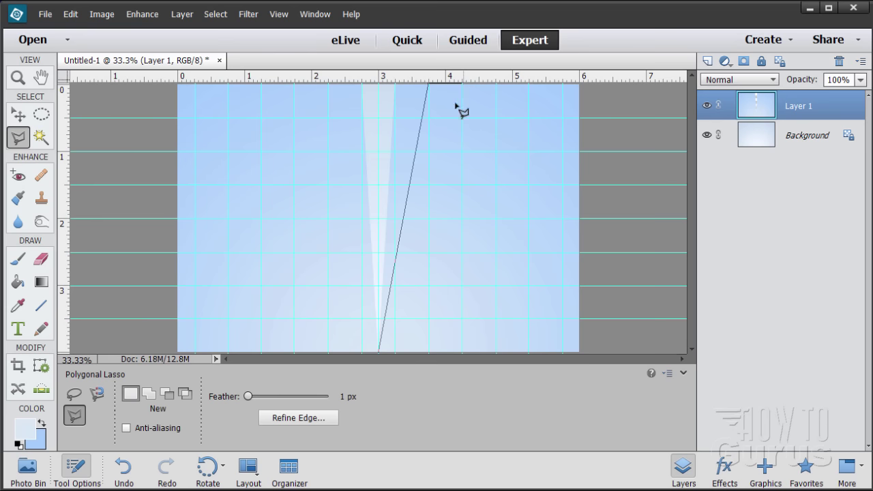
pyautogui.click(379, 354)
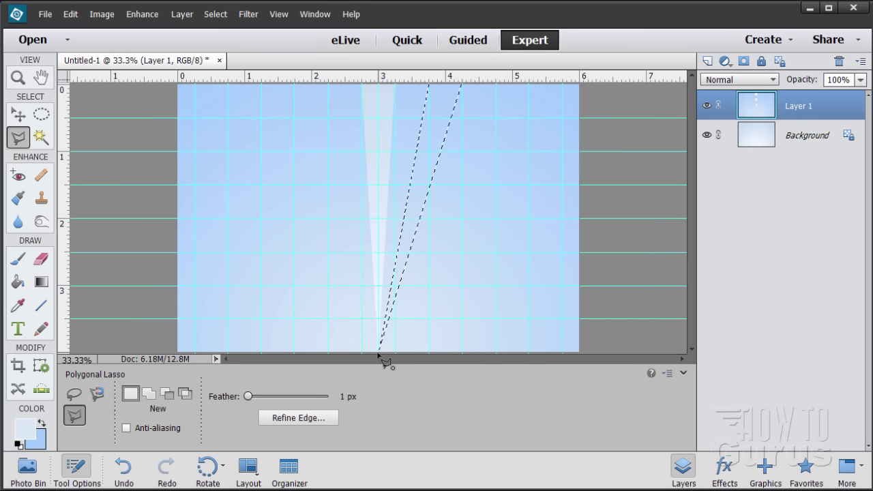
pyautogui.hotkey('alt', 'BackSpace')
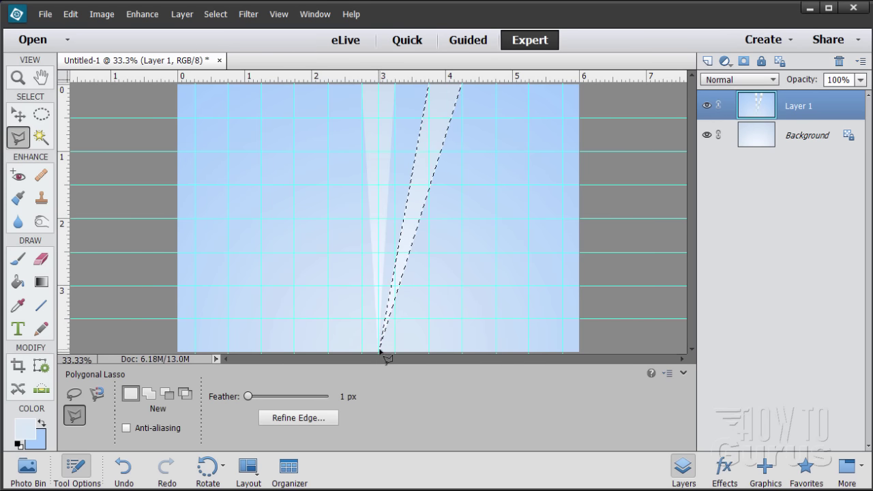
pyautogui.hotkey('ctrl', 'd')
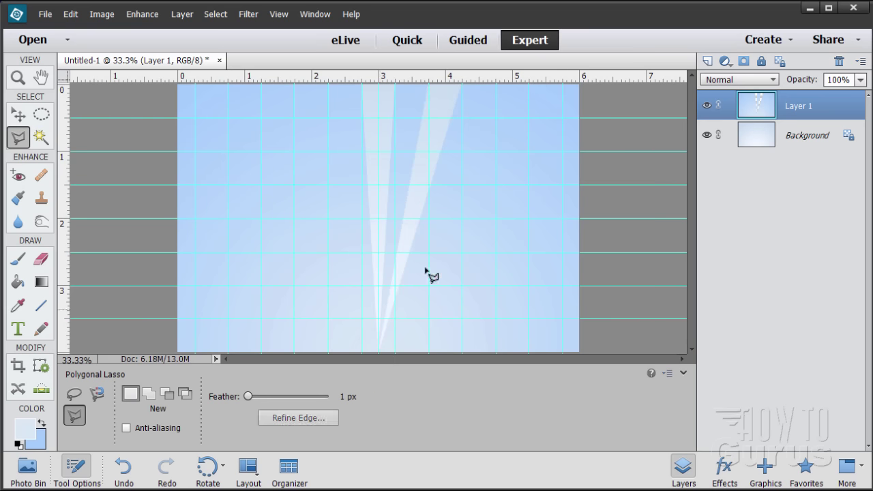
# Cut the next ray from Layer 1, a wedge from the bottom center to 4.75 and 5.25 inches on the upper edge
pyautogui.click(379, 352)
pyautogui.click(497, 84)
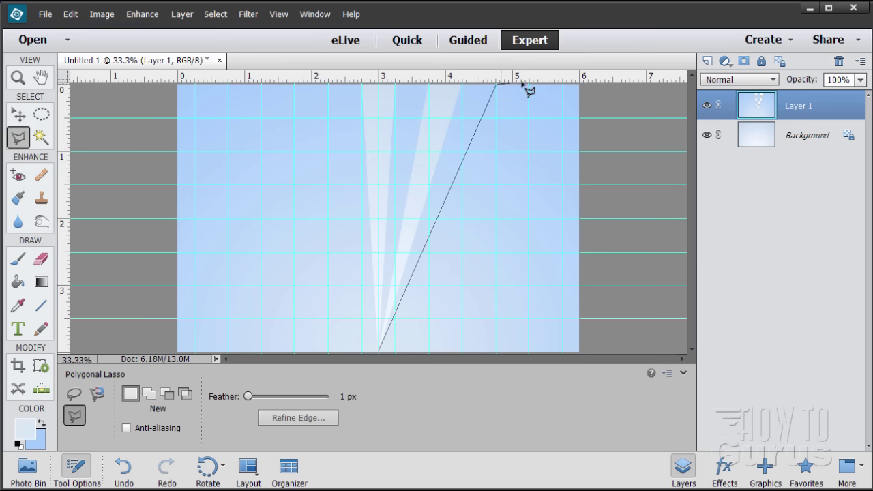
pyautogui.click(523, 84)
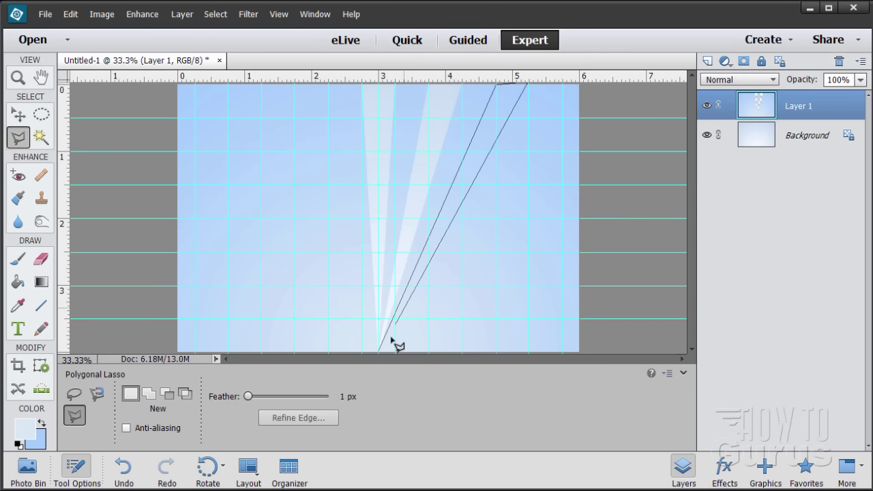
pyautogui.click(380, 352)
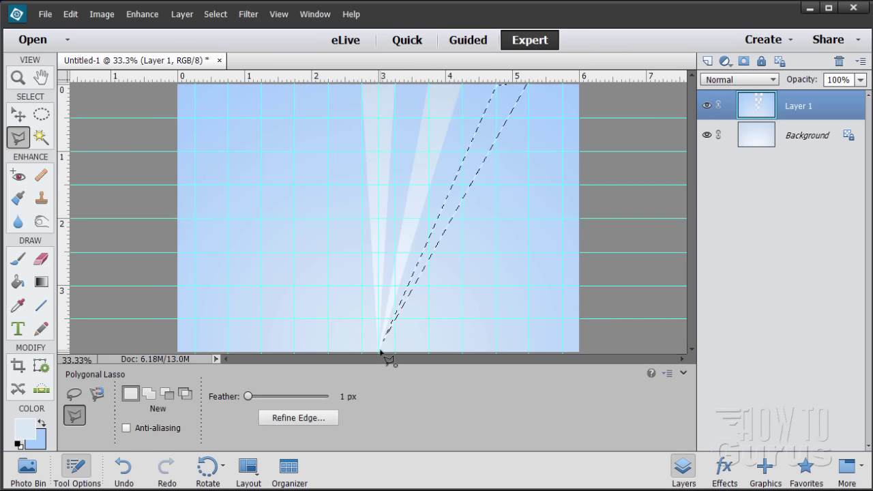
pyautogui.hotkey('alt', 'BackSpace')
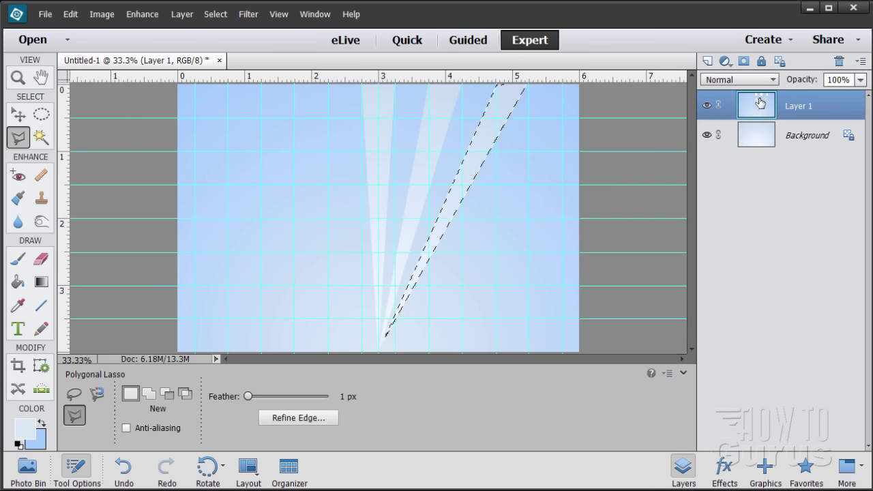
pyautogui.hotkey('ctrl', 'd')
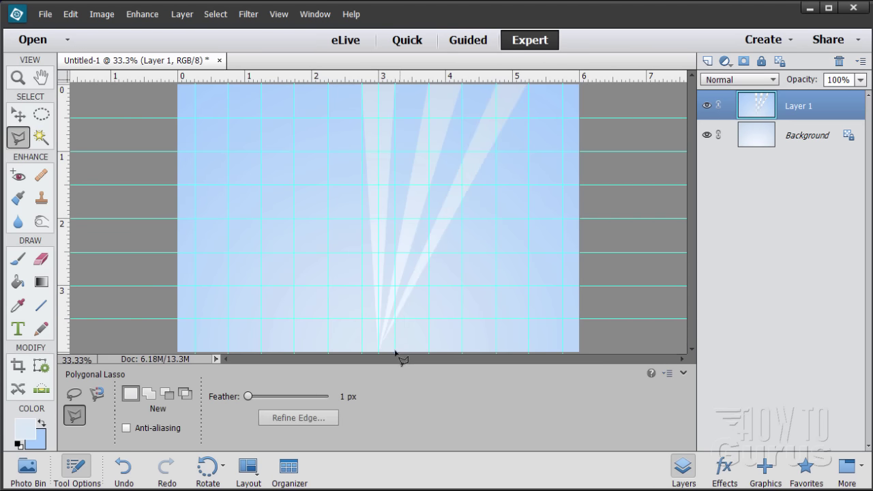
# Cut a corner ray from Layer 1, running from the bottom center to 5.75 inches on the upper edge and 0.5 inch down the right edge
pyautogui.click(380, 353)
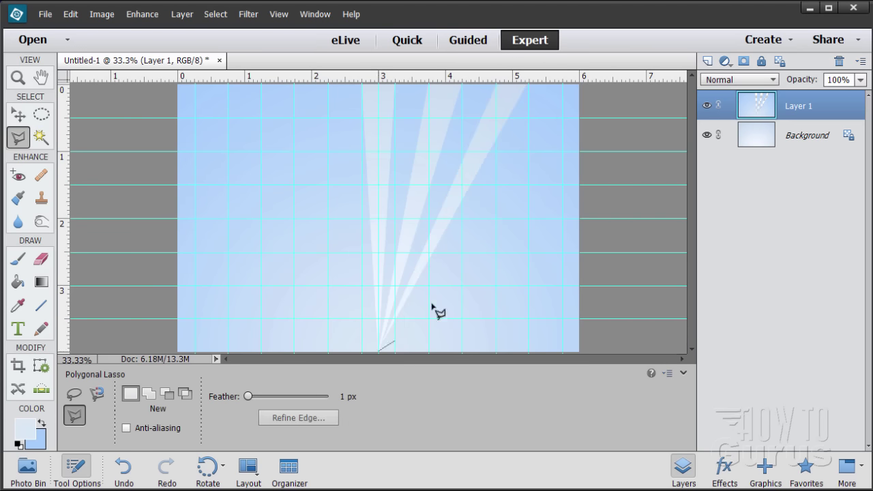
pyautogui.click(563, 85)
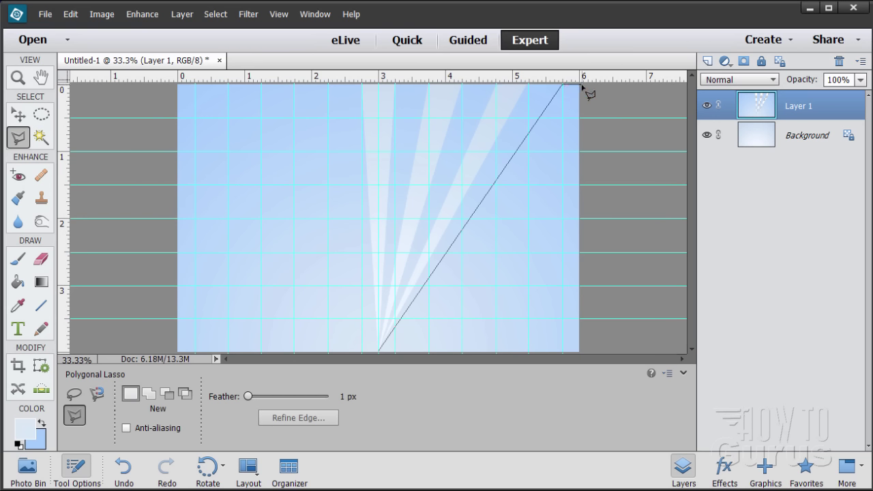
pyautogui.click(581, 86)
pyautogui.click(582, 119)
pyautogui.click(381, 354)
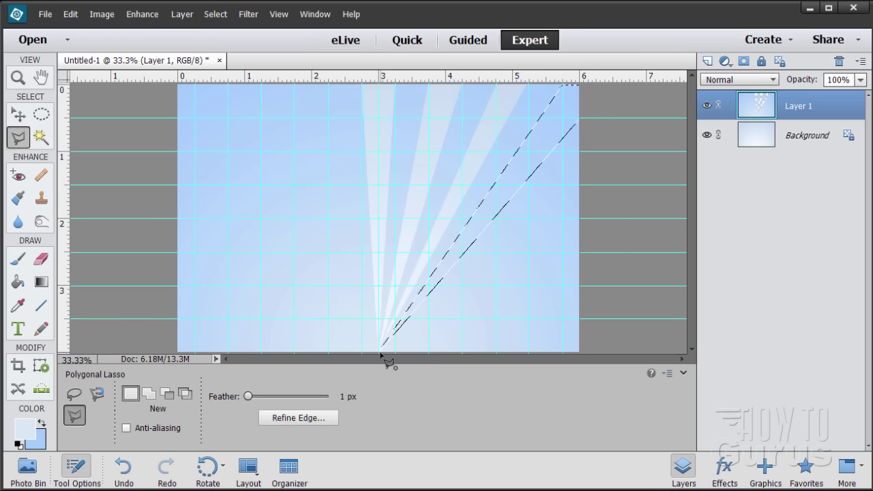
pyautogui.hotkey('alt', 'BackSpace')
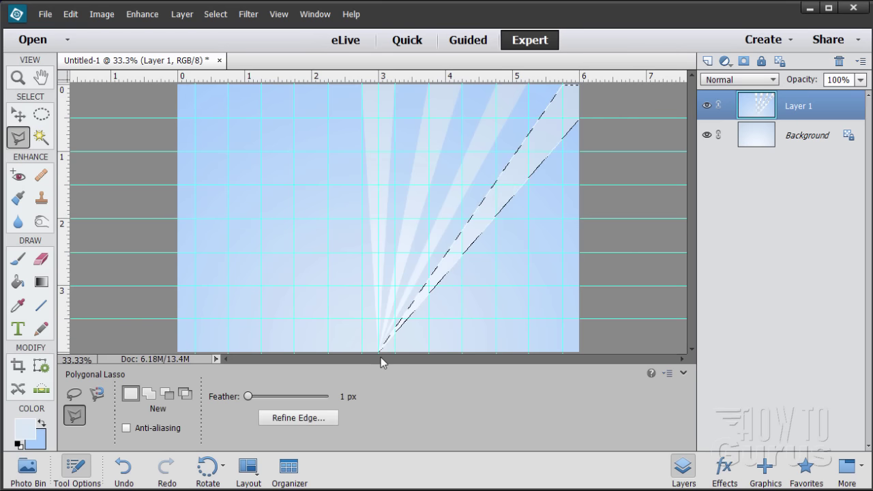
pyautogui.hotkey('ctrl', 'd')
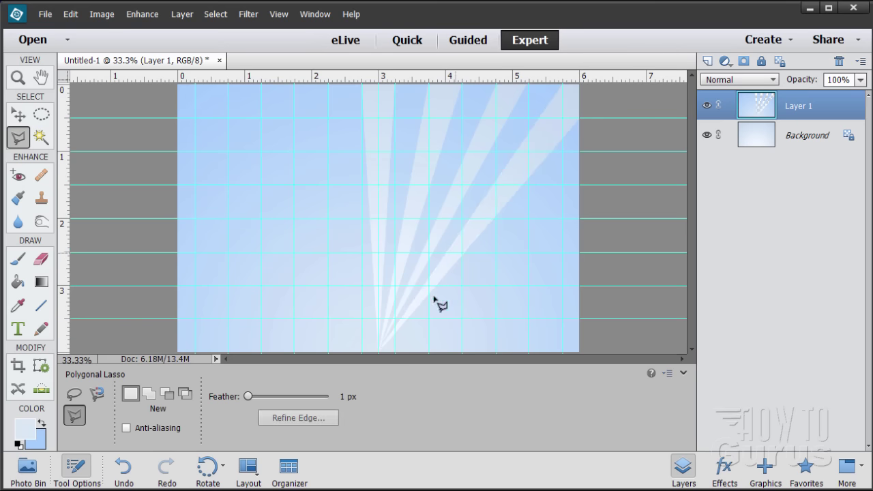
# Cut a ray from Layer 1 as a wedge from the bottom center to 1 and 1.5 inches down the canvas's right edge
pyautogui.click(379, 354)
pyautogui.click(579, 151)
pyautogui.click(580, 187)
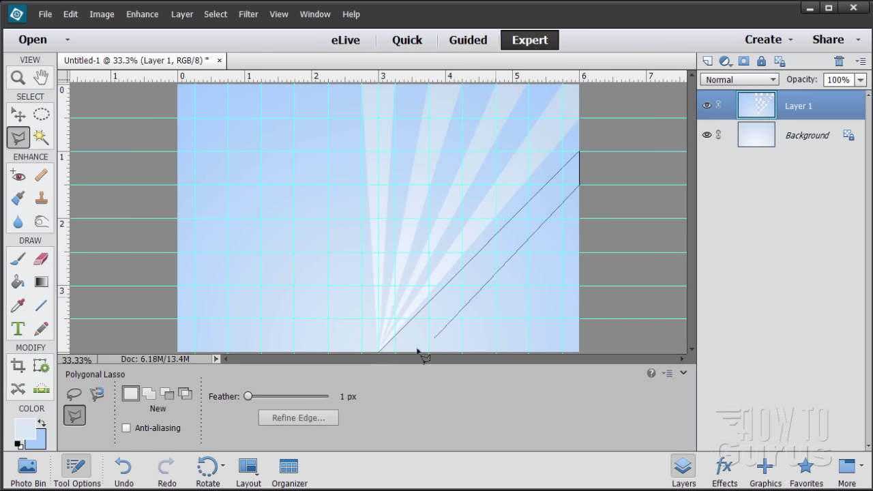
pyautogui.click(380, 354)
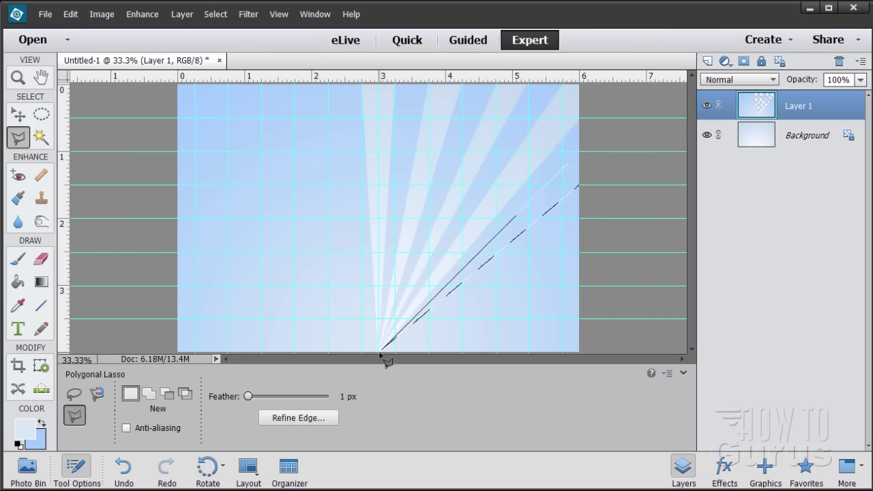
pyautogui.hotkey('alt', 'BackSpace')
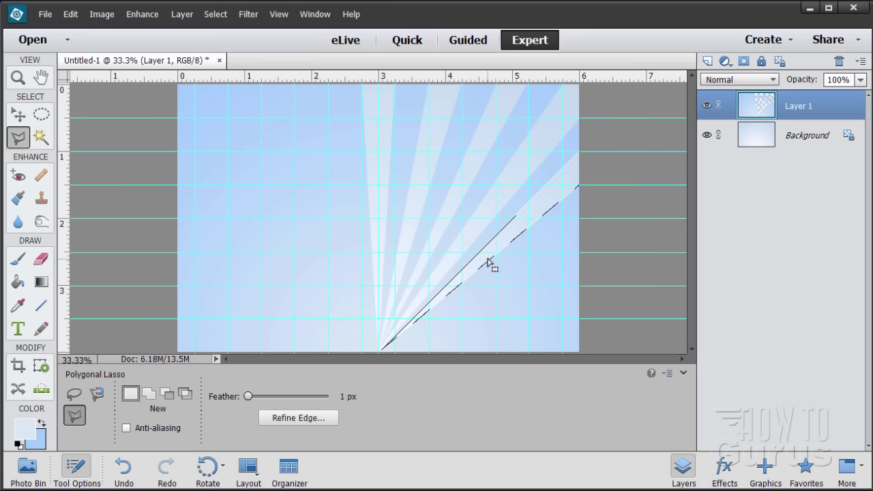
pyautogui.hotkey('ctrl', 'd')
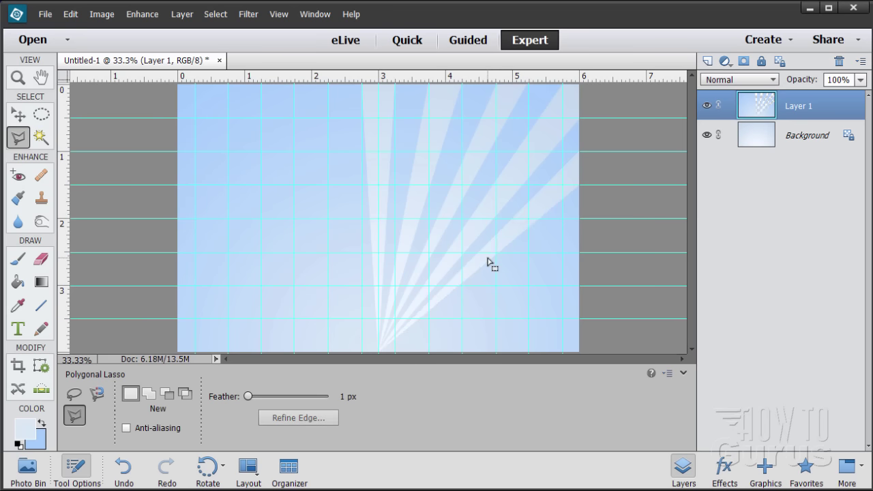
# Cut a ray from Layer 1 as a wedge from the bottom center to 2 and 2.5 inches down the canvas's right edge
pyautogui.click(378, 352)
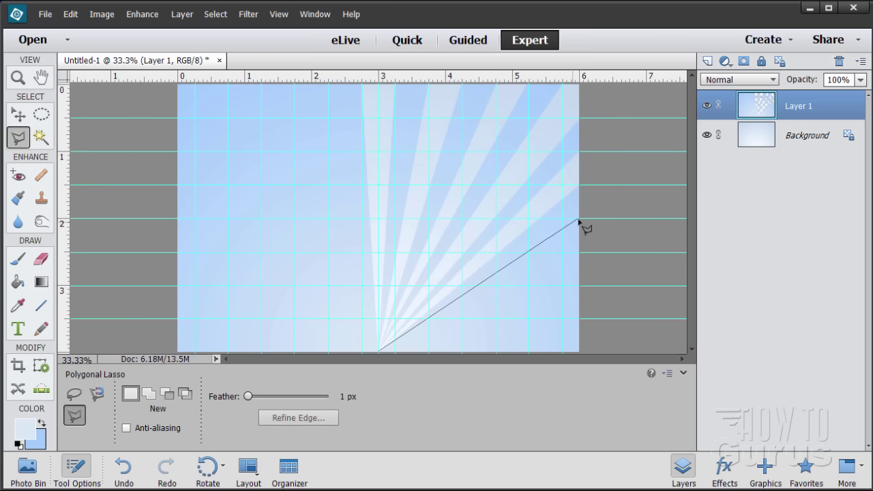
pyautogui.click(578, 219)
pyautogui.click(580, 253)
pyautogui.click(380, 354)
pyautogui.hotkey('alt', 'BackSpace')
pyautogui.hotkey('ctrl', 'd')
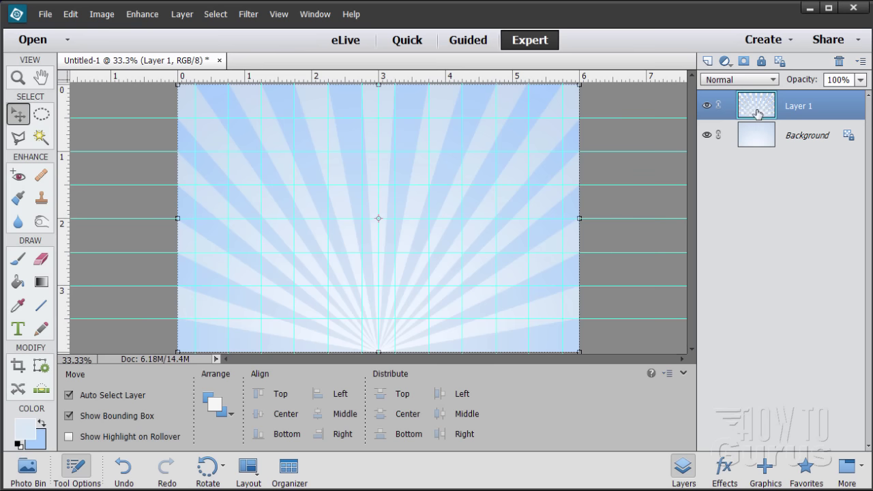
# Duplicate Layer 1 with all its rays and hide the original layer
pyautogui.moveTo(759, 109); pyautogui.dragTo(707, 60)
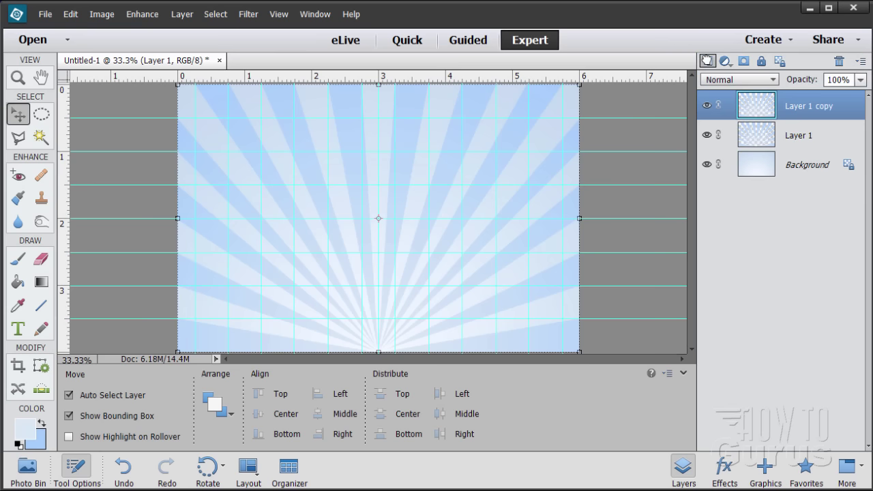
pyautogui.click(707, 135)
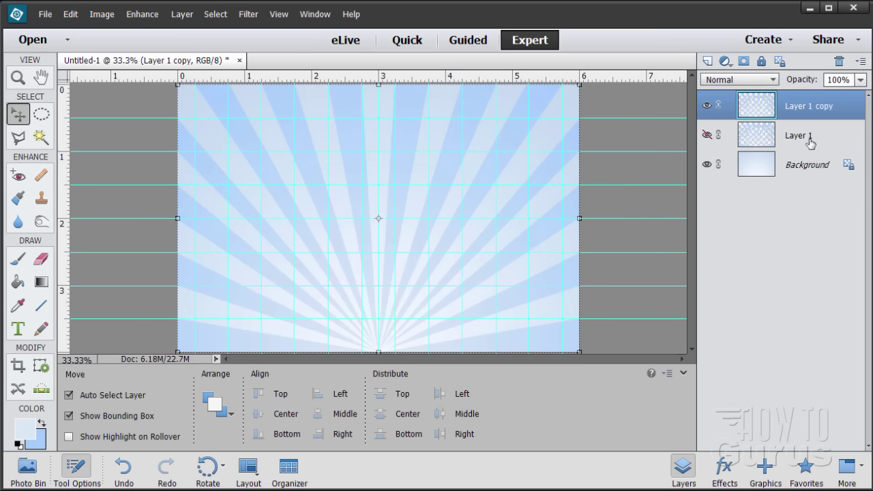
# Rename the original rays layer Rays Hard and its copy Rays Soft
pyautogui.doubleClick(805, 139)
pyautogui.write('Rays Hard')
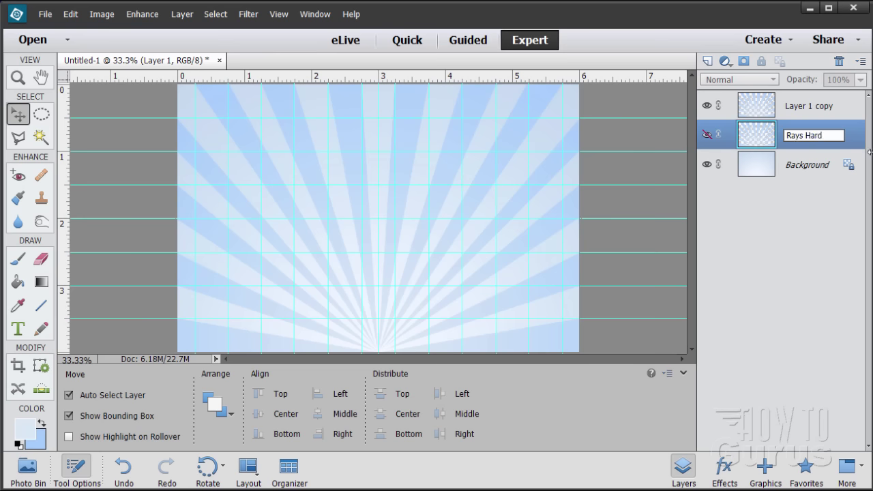
pyautogui.click(796, 107)
pyautogui.doubleClick(796, 106)
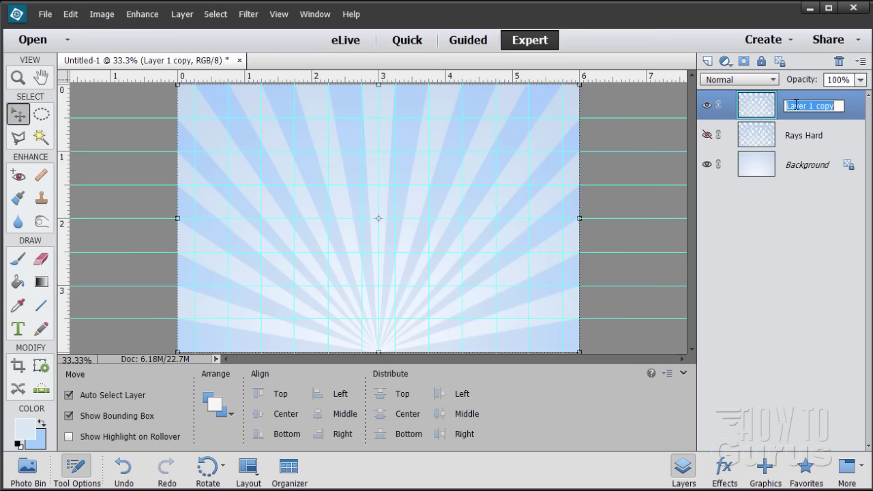
pyautogui.write('Rays Soft')
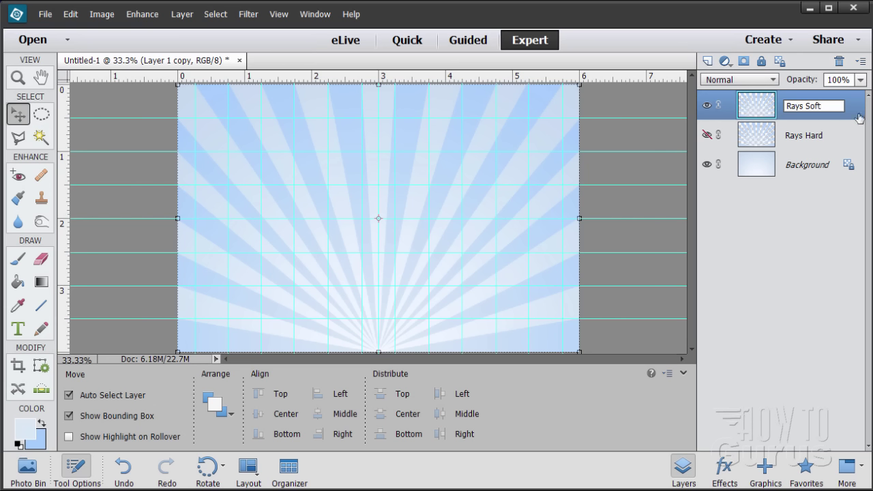
pyautogui.press('Return')
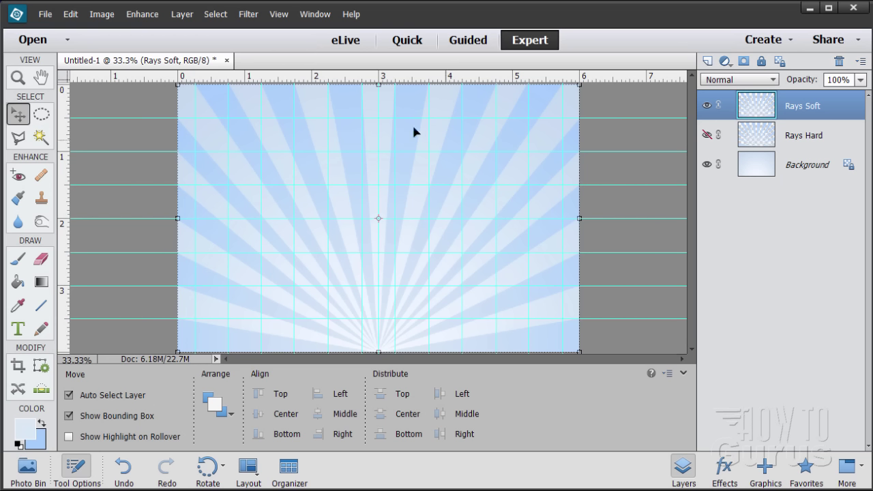
# Hide the guides over the sunburst
pyautogui.click(279, 14)
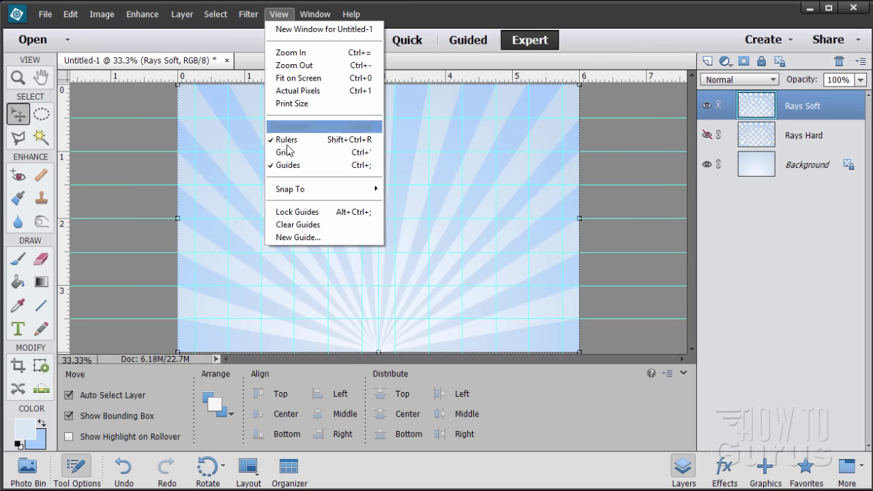
pyautogui.click(288, 166)
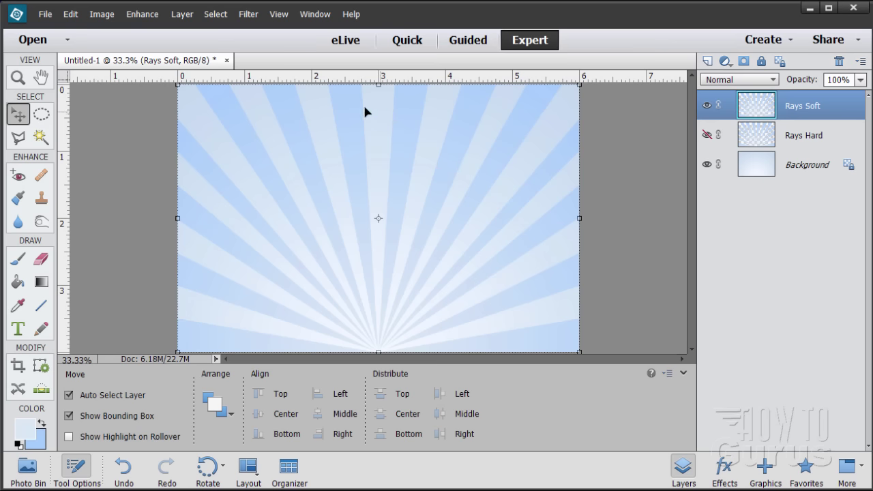
# Apply a Spin Radial Blur of amount 5, Good quality, to Rays Soft with its center at the canvas's bottom middle, and show Rays Hard
pyautogui.click(248, 14)
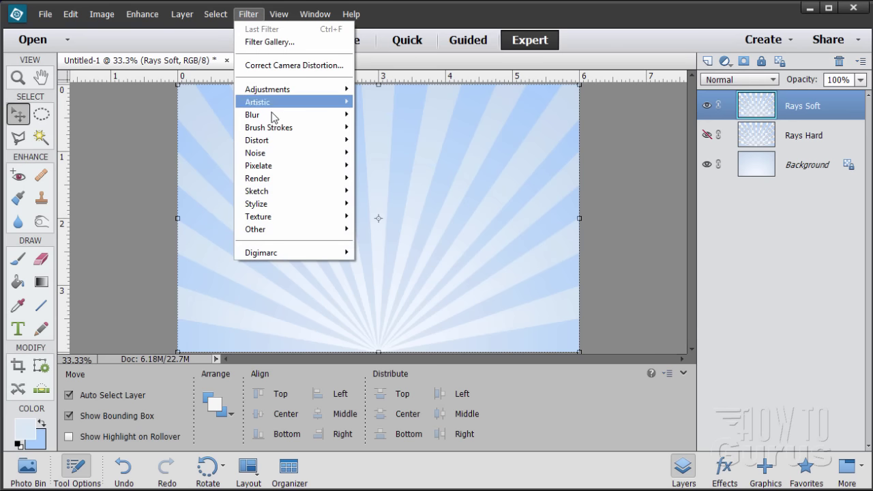
pyautogui.moveTo(274, 118)
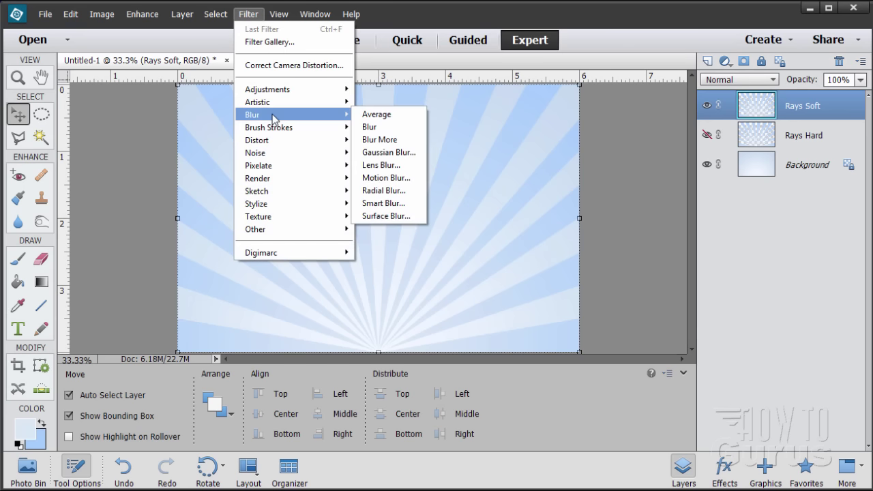
pyautogui.click(384, 191)
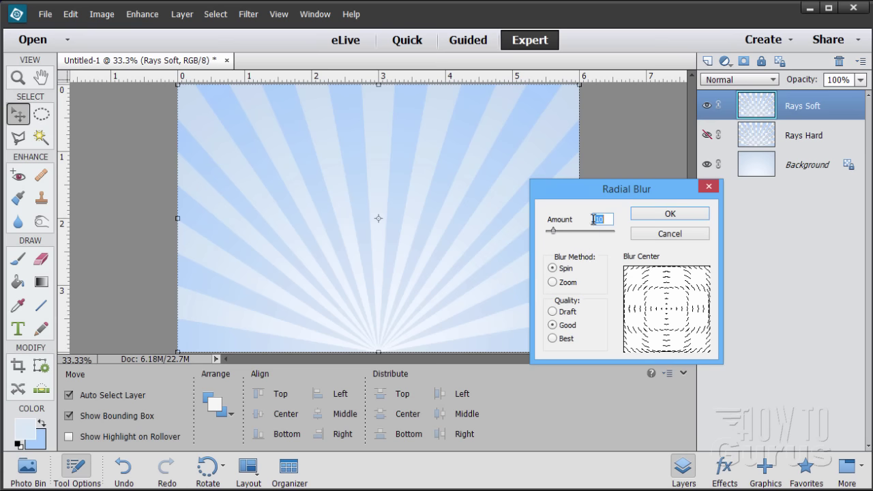
pyautogui.write('5')
pyautogui.moveTo(667, 312); pyautogui.dragTo(669, 356)
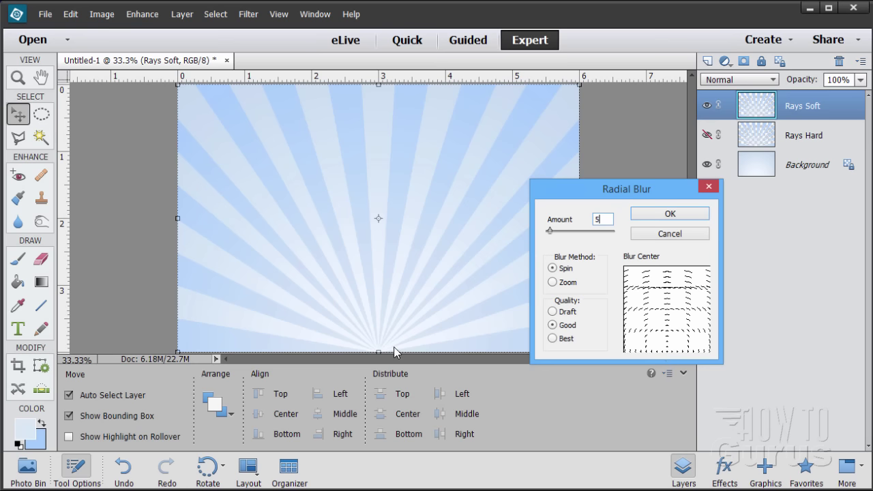
pyautogui.click(666, 214)
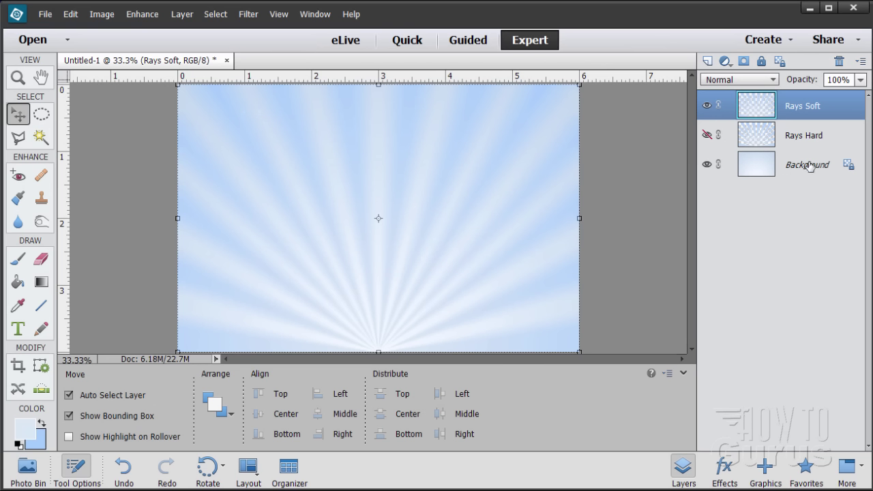
pyautogui.click(708, 136)
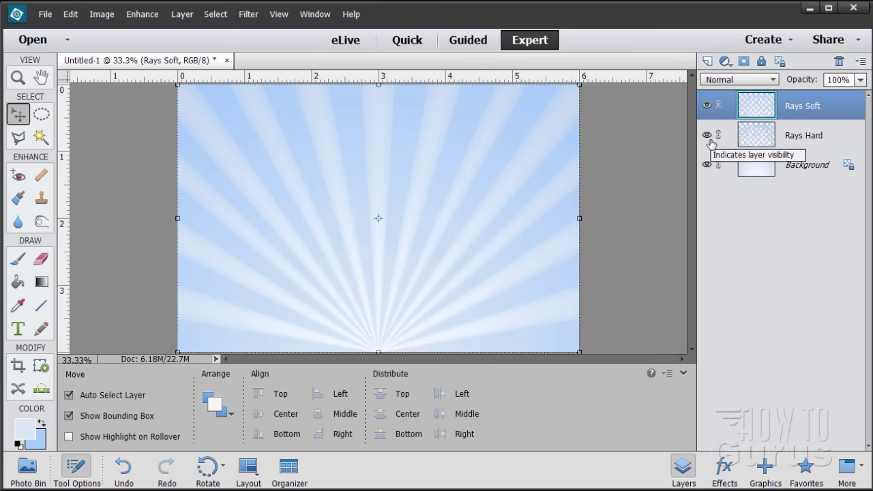
# Compare the soft and hard rays by toggling their visibility, leaving Rays Soft visible and Rays Hard hidden
pyautogui.click(707, 106)
pyautogui.click(707, 106)
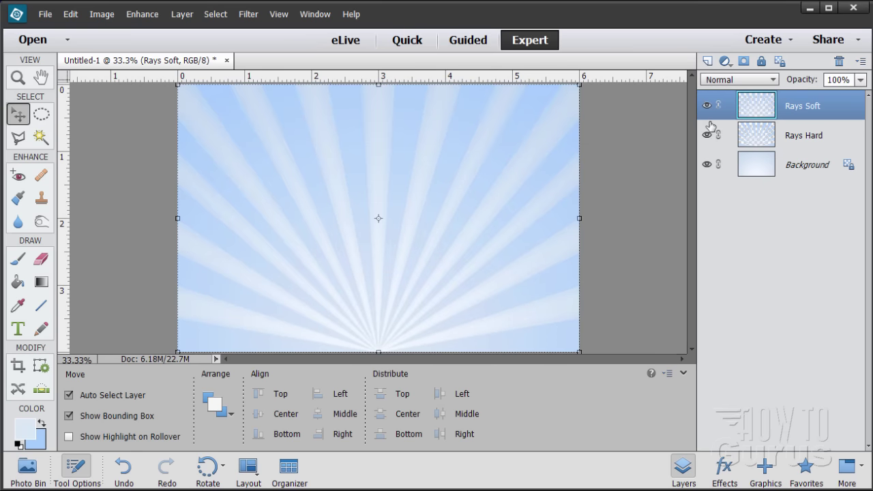
pyautogui.click(707, 137)
pyautogui.click(707, 135)
# Reset the colors to default and swap them so the Horizontal Type tool uses white
pyautogui.click(18, 445)
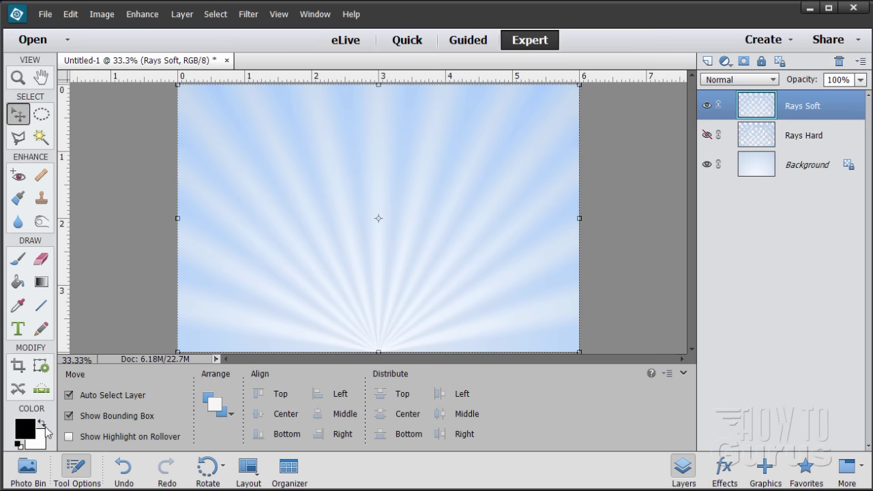
pyautogui.click(43, 426)
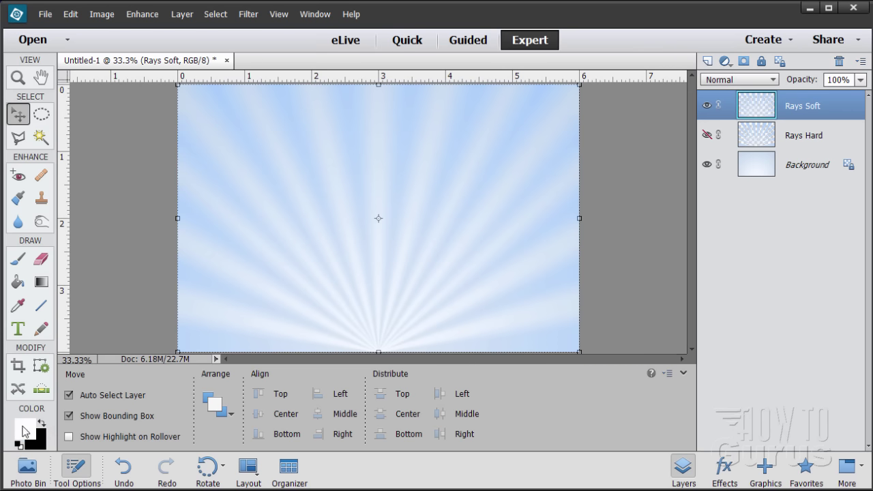
pyautogui.click(19, 330)
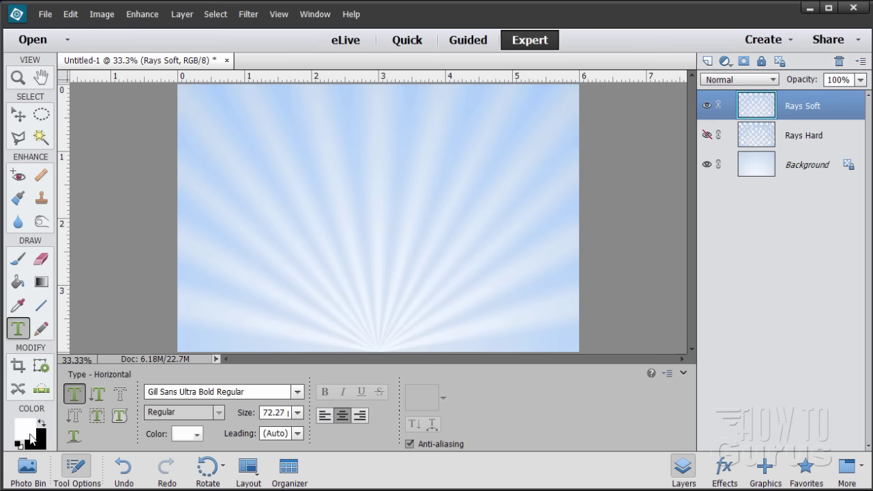
pyautogui.click(188, 438)
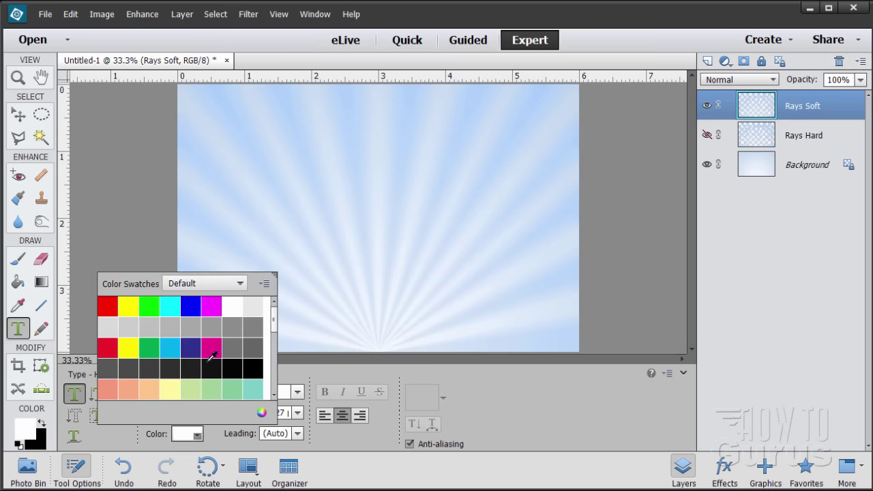
pyautogui.click(183, 438)
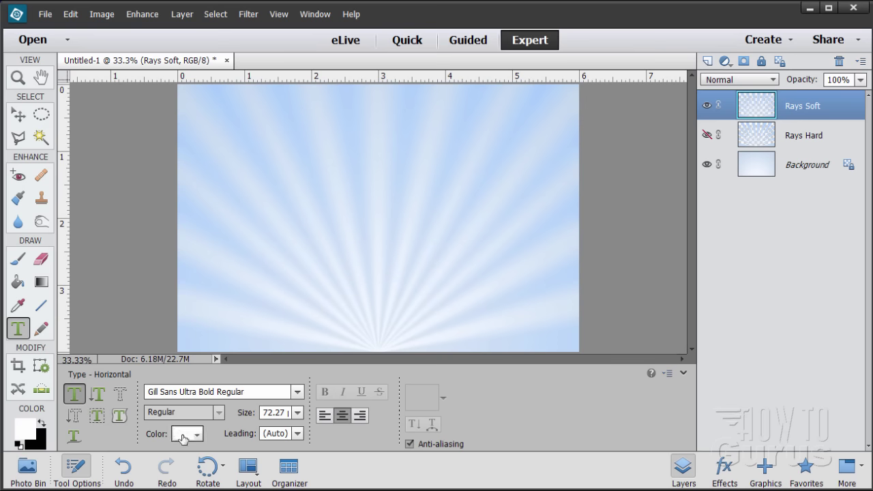
# Set the type font to Times New Roman Bold Italic at 60 pt
pyautogui.click(297, 393)
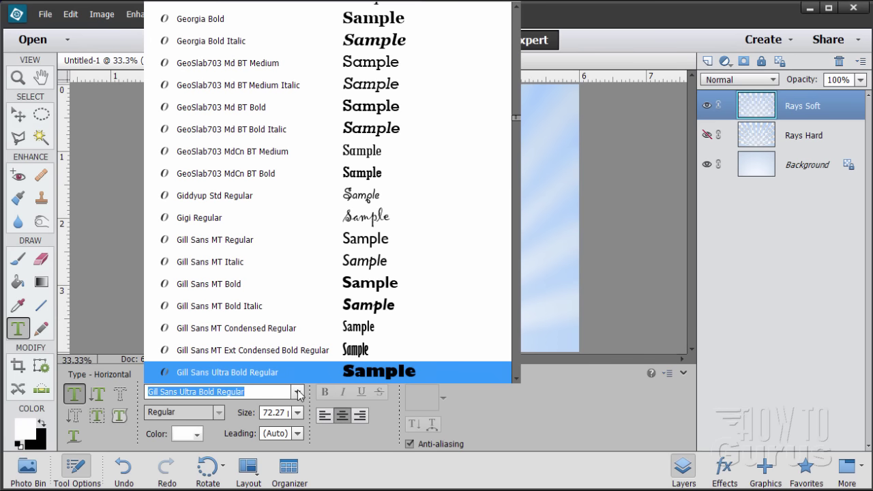
pyautogui.scroll(-4, 446, 313)
pyautogui.scroll(-20, 428, 328)
pyautogui.scroll(-20, 428, 328)
pyautogui.scroll(-20, 428, 328)
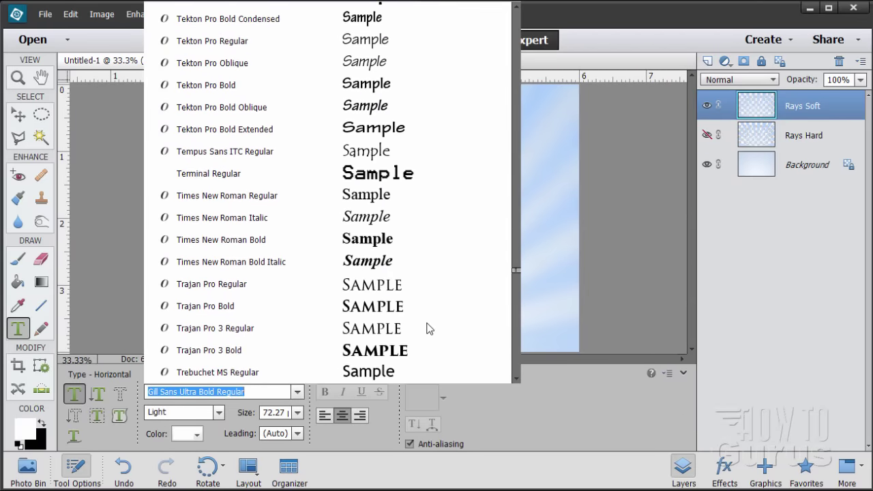
pyautogui.scroll(-2, 426, 327)
pyautogui.scroll(2, 363, 287)
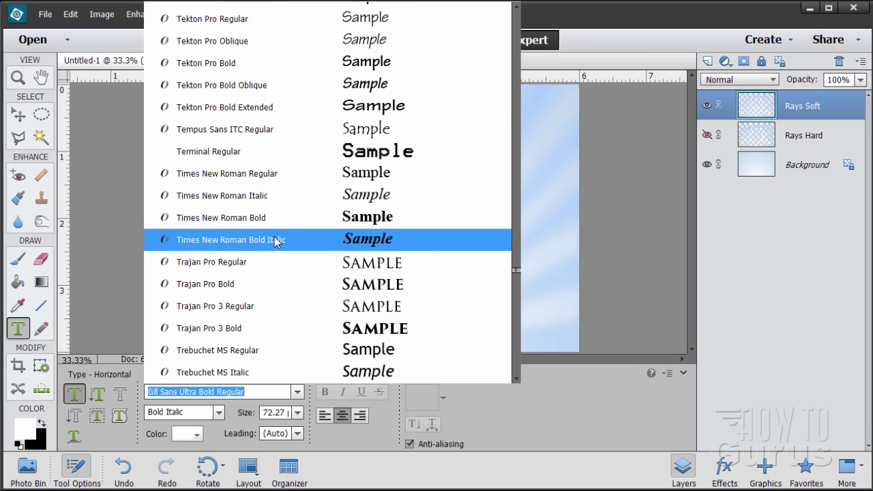
pyautogui.click(252, 240)
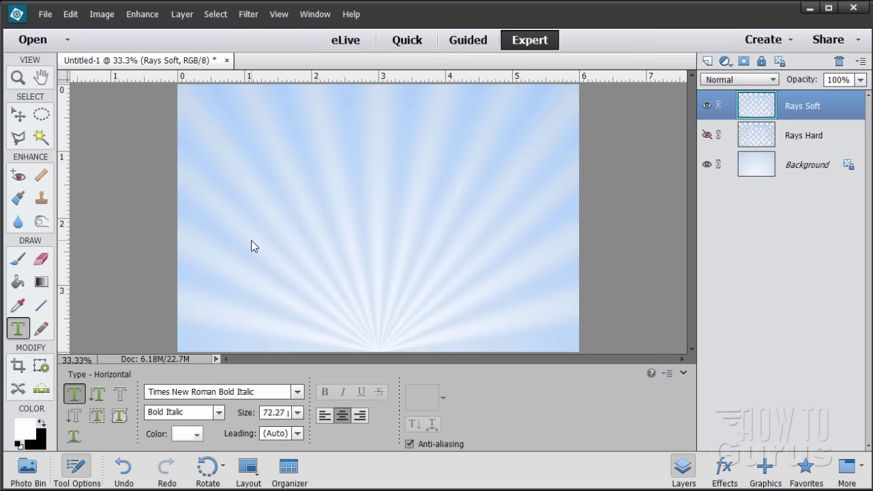
pyautogui.click(300, 413)
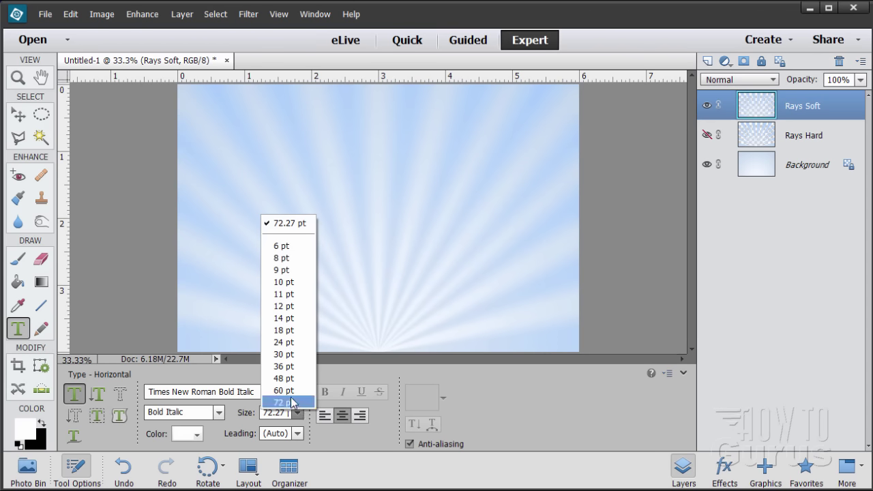
pyautogui.click(287, 392)
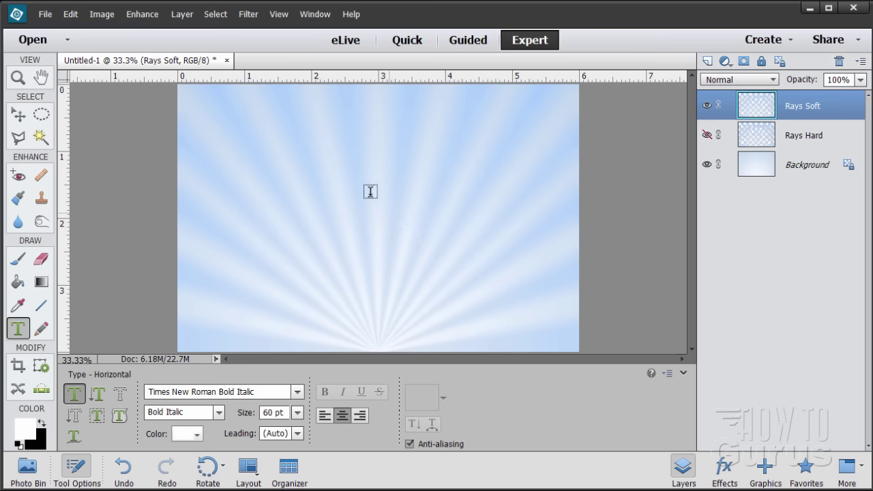
# Add the text "Way to Go!!!" near the top of the card and move it roughly to the horizontal center
pyautogui.click(358, 143)
pyautogui.write('Way to Go')
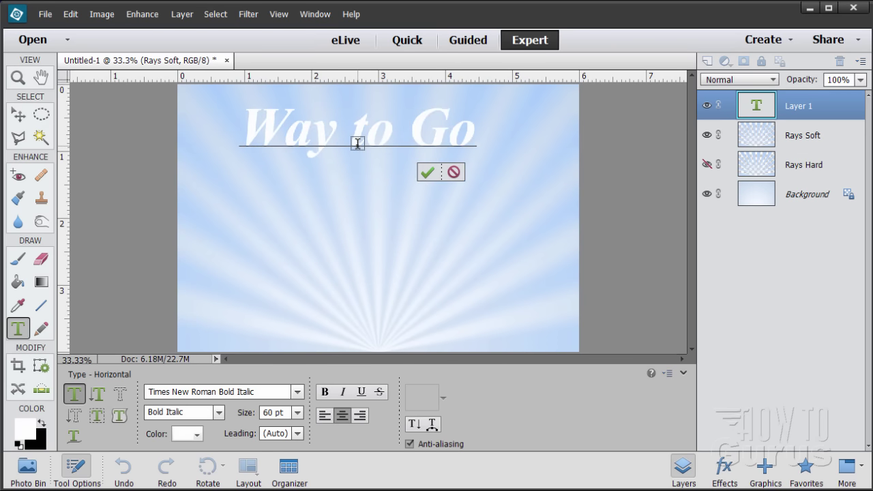
pyautogui.write('!!!')
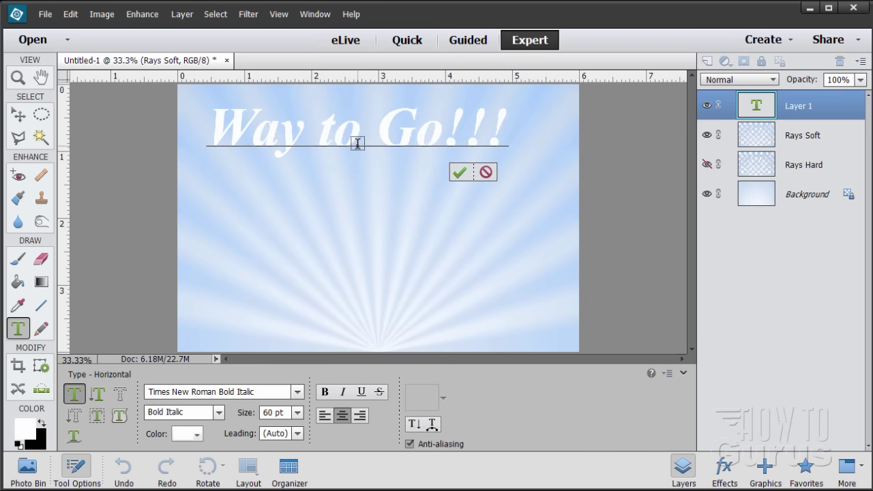
pyautogui.click(460, 173)
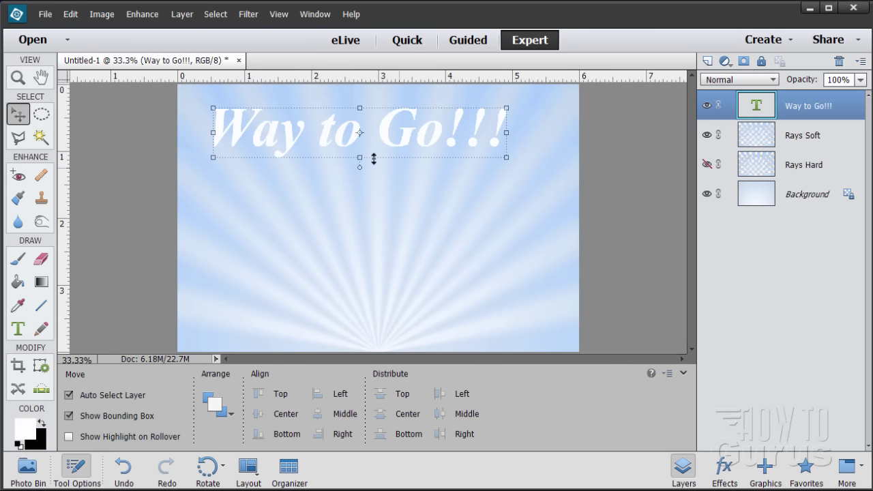
pyautogui.moveTo(346, 143); pyautogui.dragTo(371, 142)
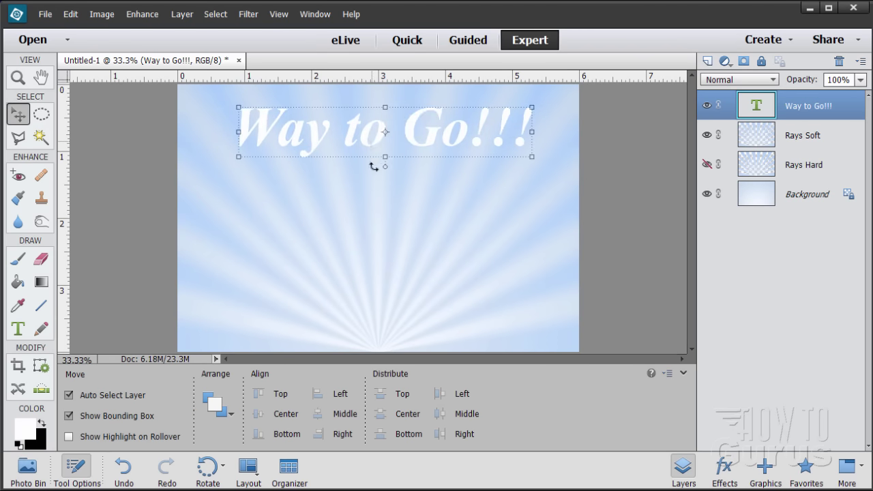
# Replace the existing guides with a vertical guide at 3 inches and center the "Way to Go!!!" text on it, slightly higher up
pyautogui.click(279, 14)
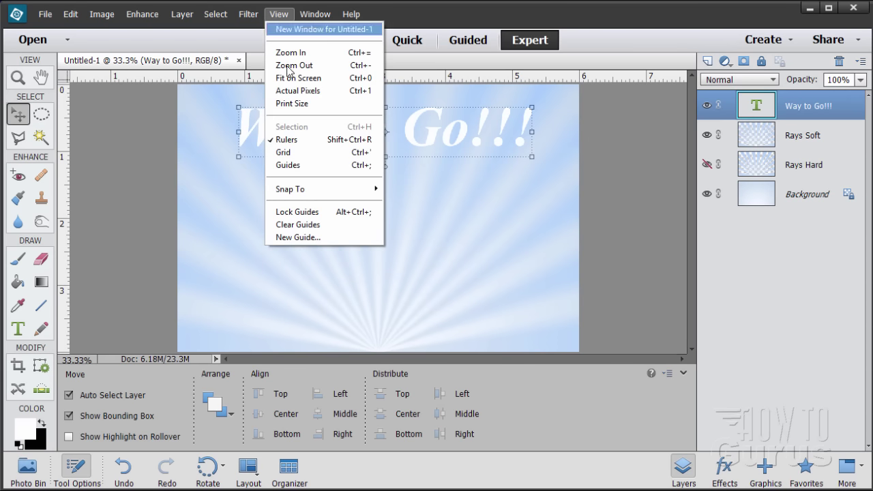
pyautogui.click(314, 225)
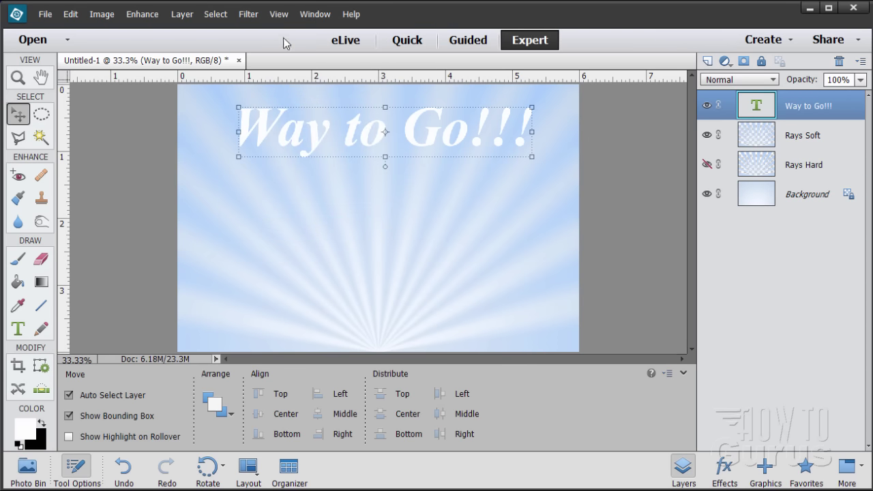
pyautogui.click(278, 14)
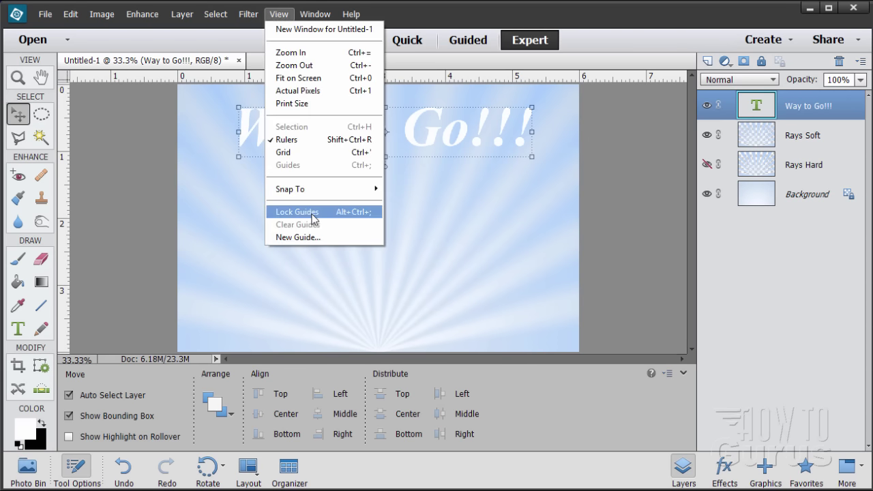
pyautogui.click(304, 237)
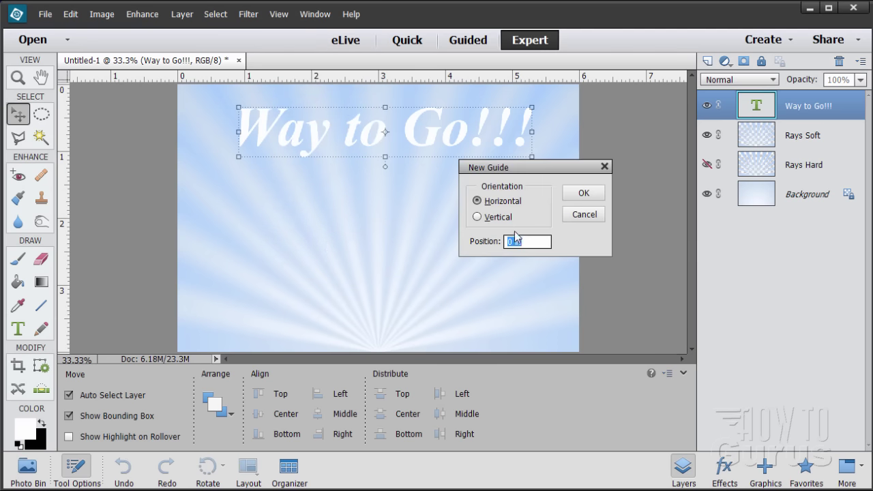
pyautogui.click(478, 217)
pyautogui.click(521, 241)
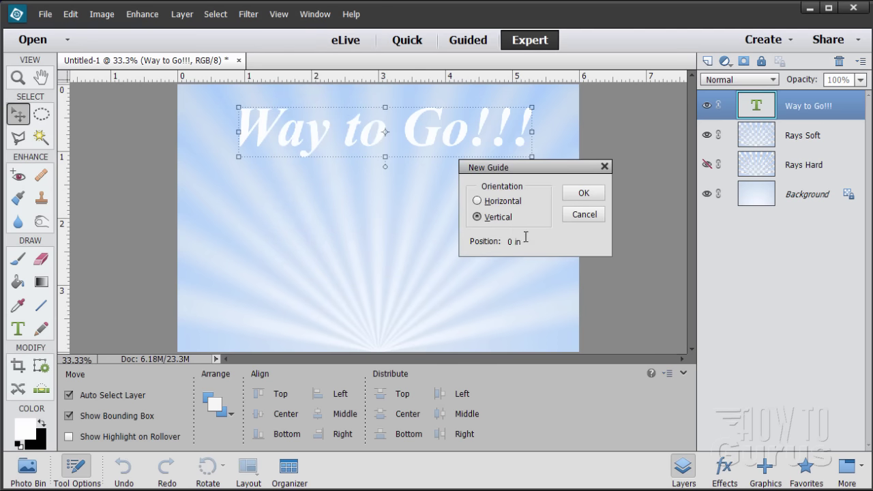
pyautogui.click(486, 243)
pyautogui.write('3')
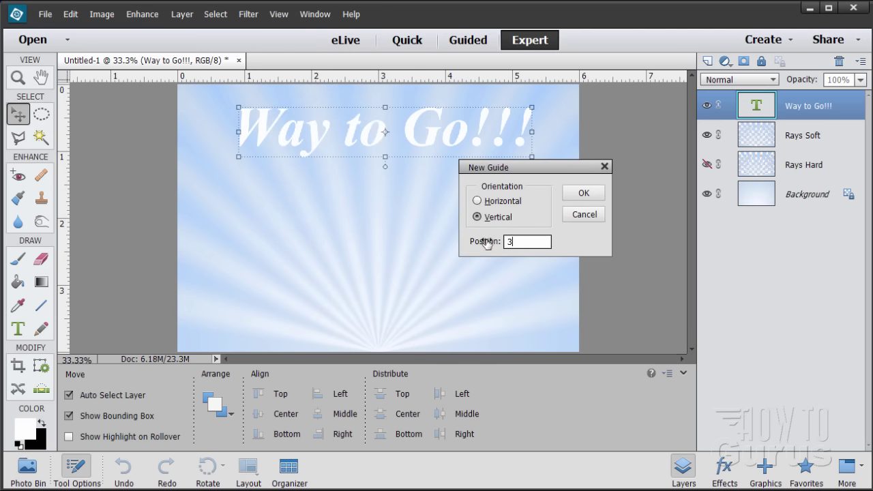
pyautogui.click(581, 194)
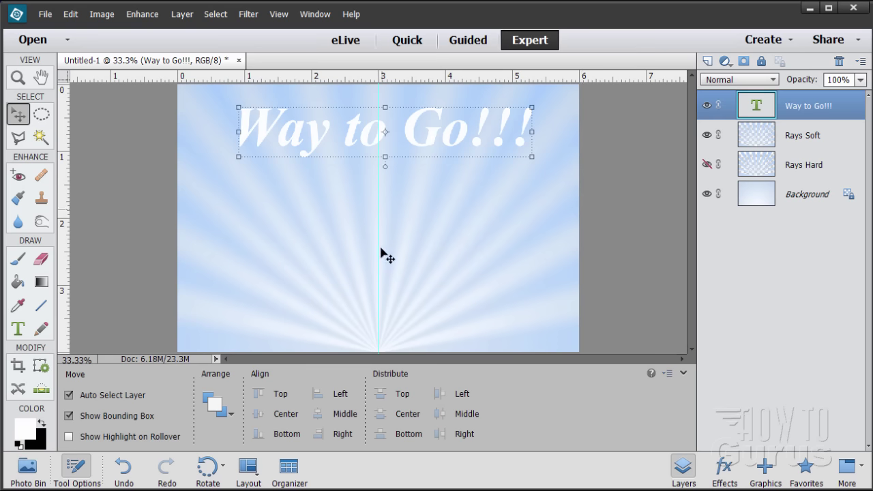
pyautogui.moveTo(429, 144); pyautogui.dragTo(423, 145)
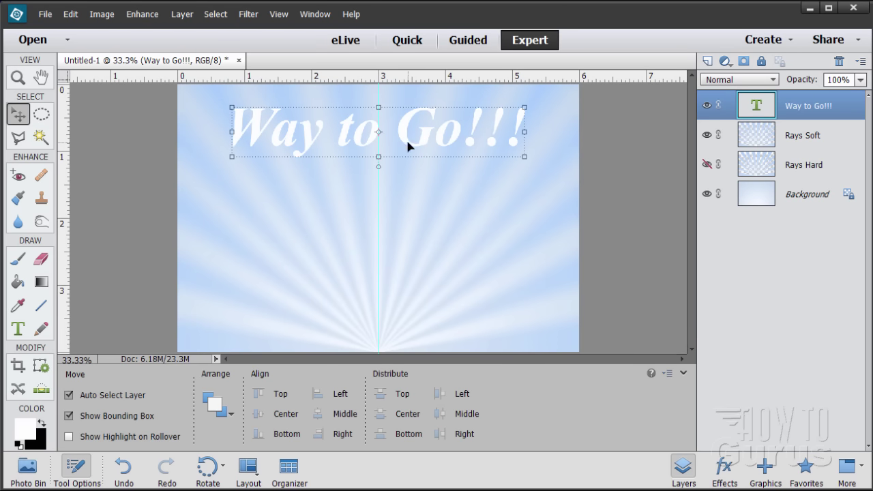
pyautogui.moveTo(408, 142); pyautogui.dragTo(411, 140)
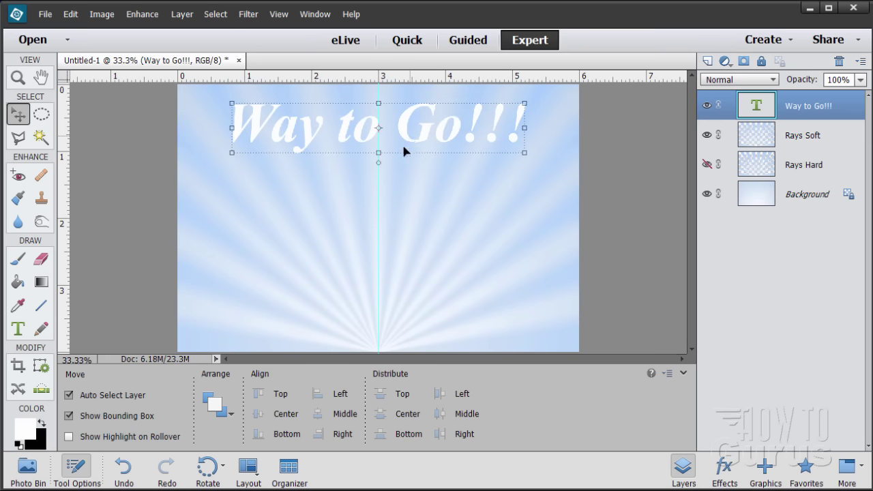
# Capitalize the second word of the heading so it reads "Way To Go!!!"
pyautogui.click(18, 329)
pyautogui.click(357, 132)
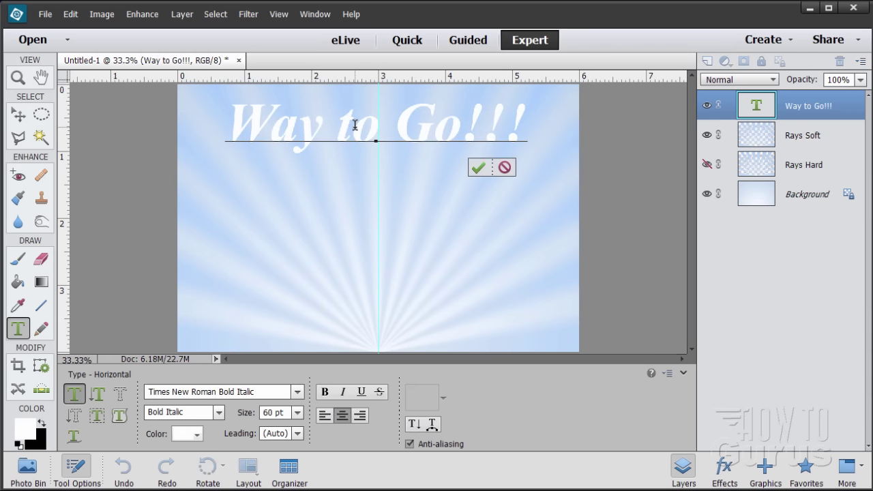
pyautogui.press('BackSpace')
pyautogui.write('T')
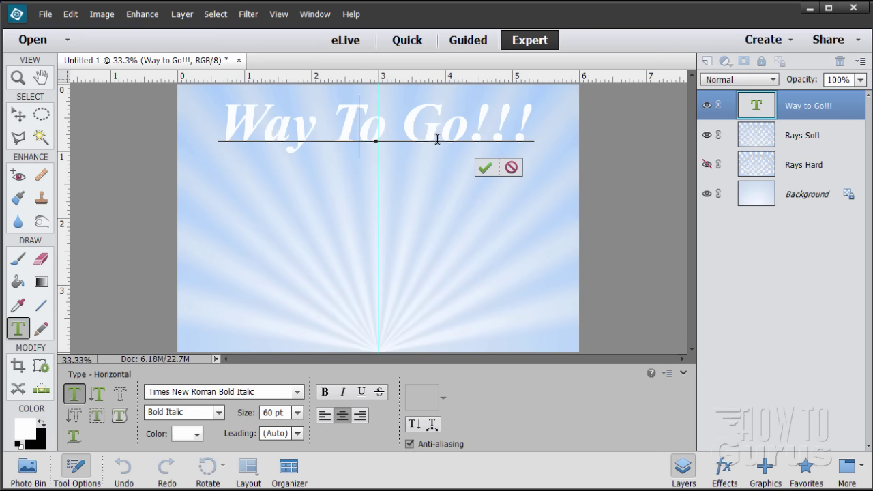
pyautogui.click(484, 168)
pyautogui.press('v')
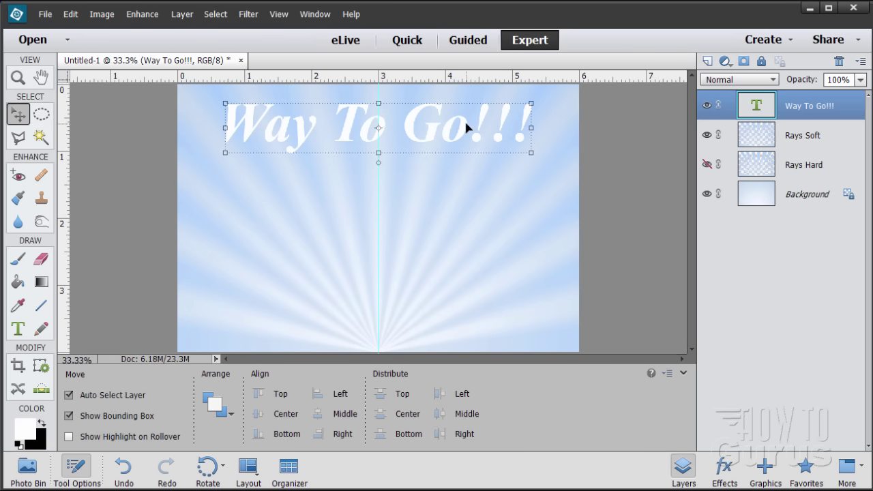
# Add a drop shadow with a size of 9 px to the "Way To Go!!!" text layer
pyautogui.click(184, 15)
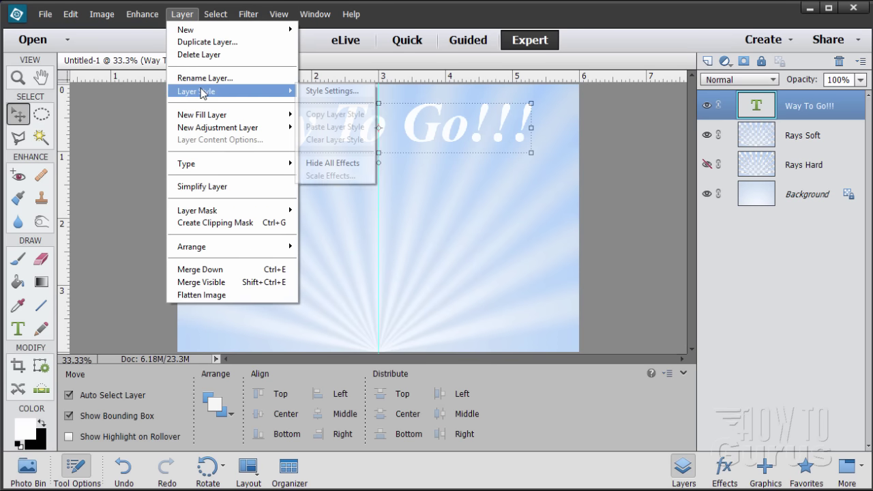
pyautogui.click(312, 92)
pyautogui.click(551, 175)
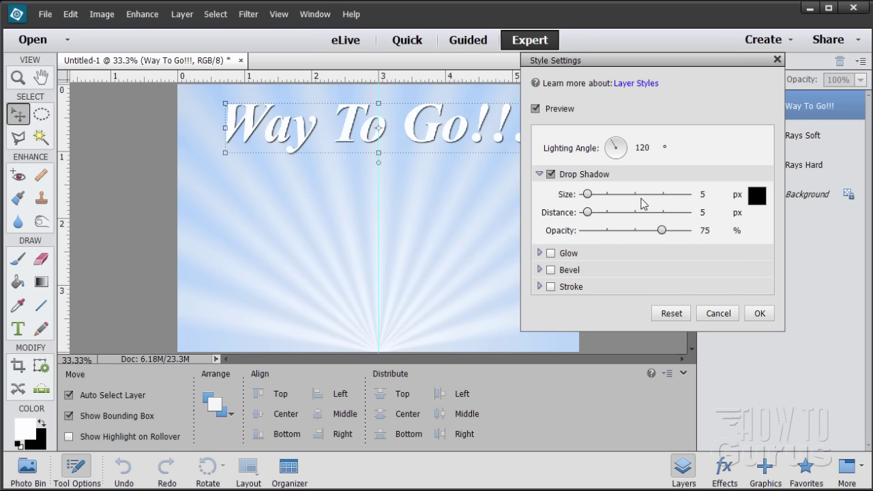
pyautogui.click(699, 195)
pyautogui.write('9')
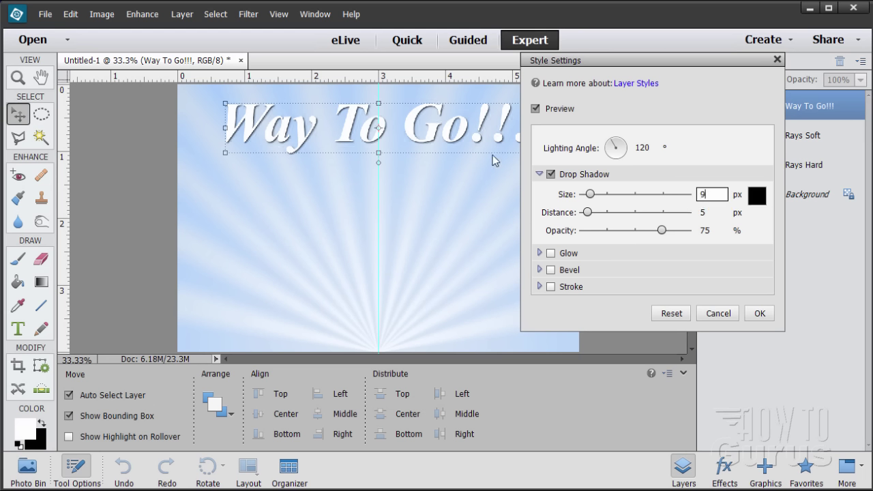
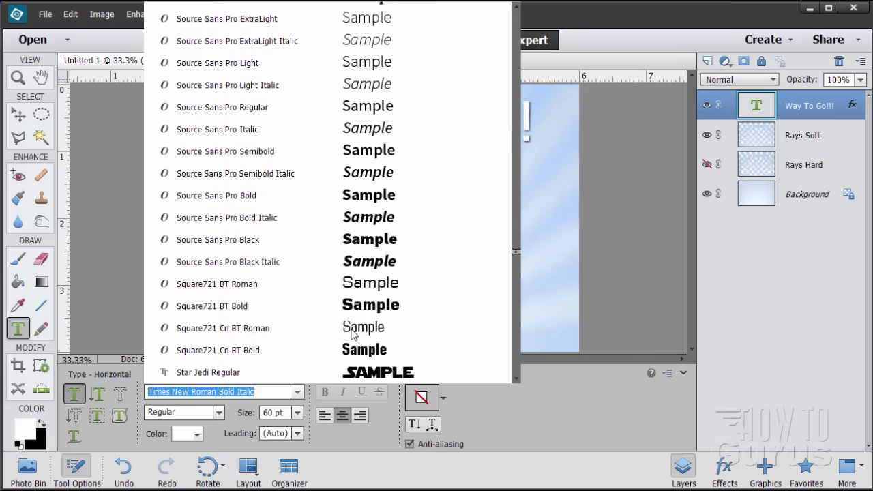
# Change the font of the "Way To Go!!!" heading to Arial Bold
pyautogui.scroll(20, 352, 333)
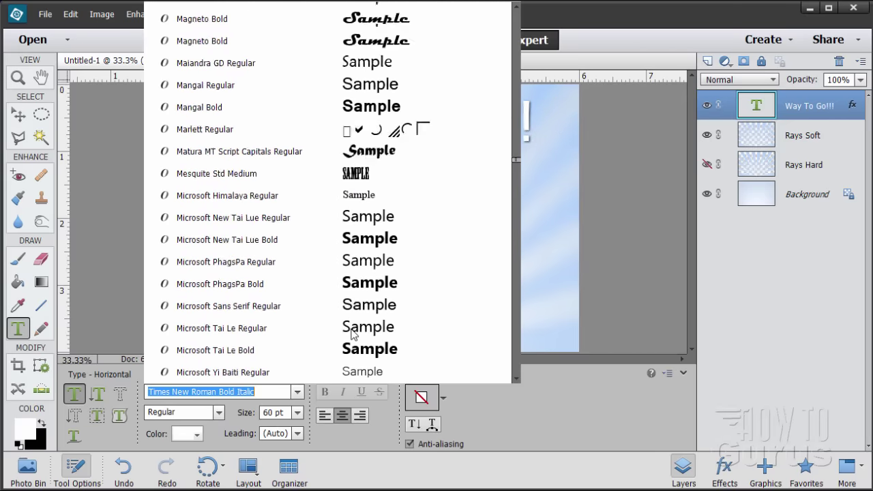
pyautogui.scroll(20, 352, 333)
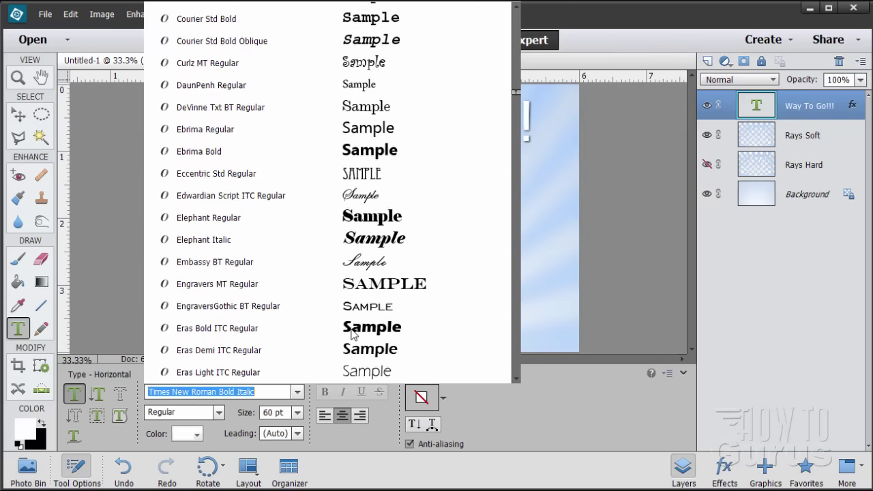
pyautogui.scroll(20, 352, 333)
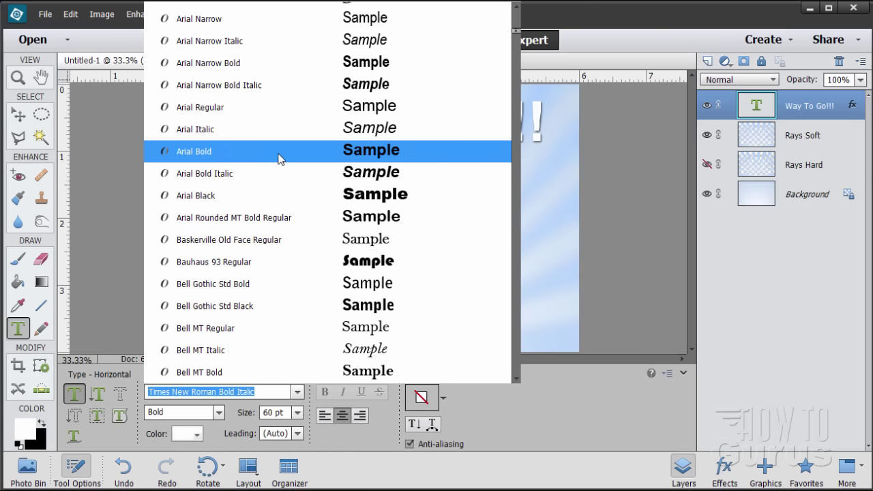
pyautogui.click(279, 158)
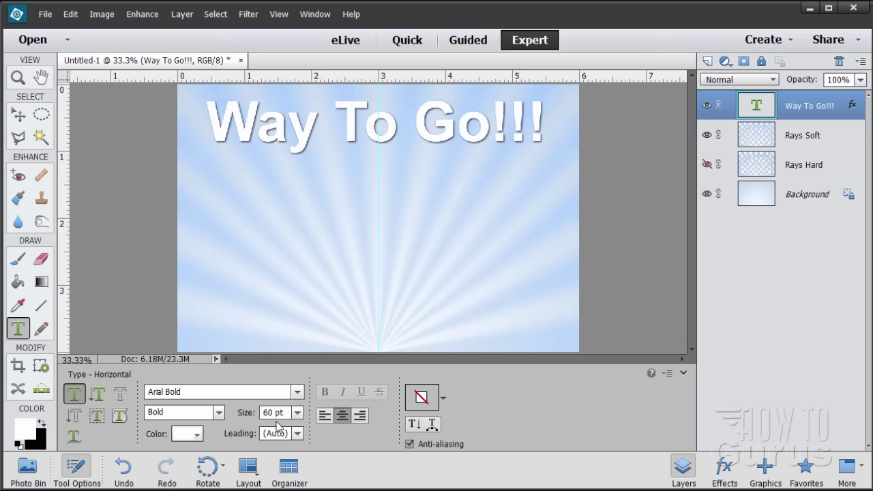
# Add the text "Grad" centered on the 3-inch guide and move it down close to the card's bottom edge
pyautogui.click(380, 294)
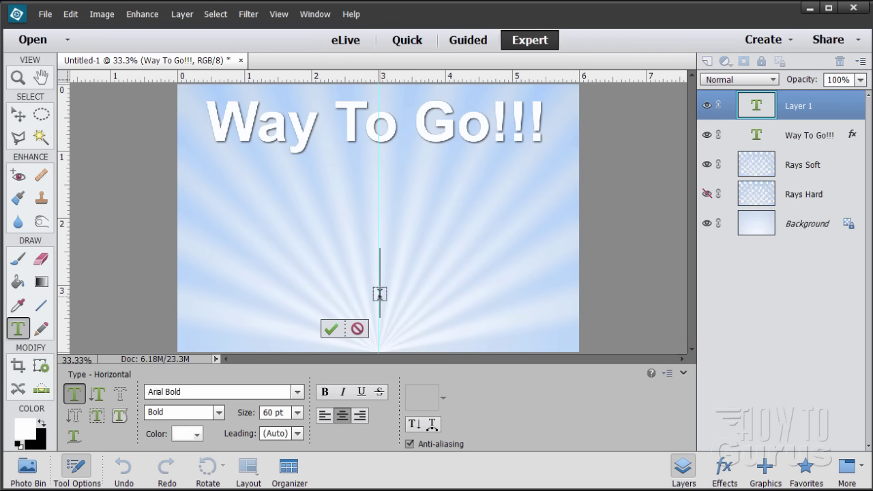
pyautogui.write('Grad')
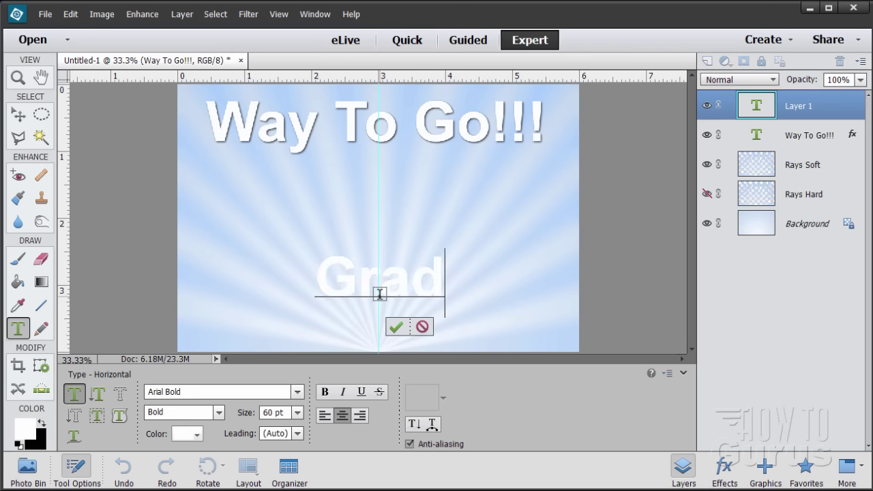
pyautogui.click(395, 327)
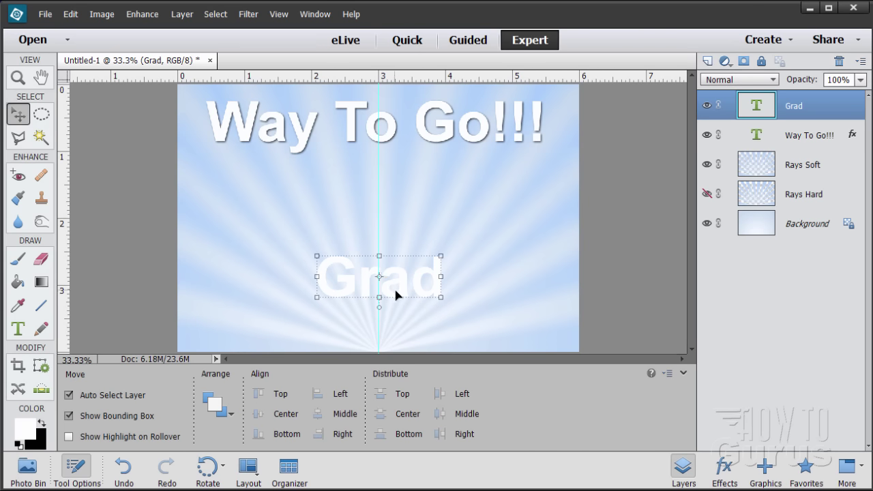
pyautogui.moveTo(398, 291); pyautogui.dragTo(400, 320)
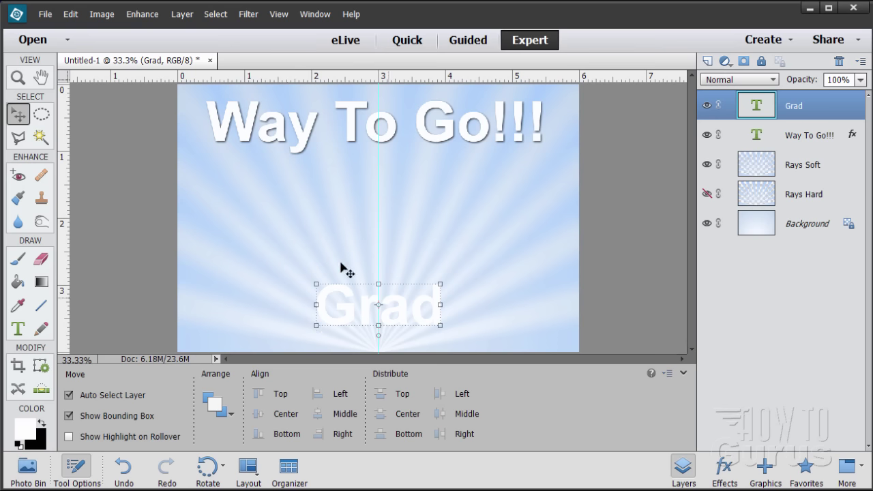
# Add a black 3 px outside stroke to the "Grad" text layer
pyautogui.click(183, 14)
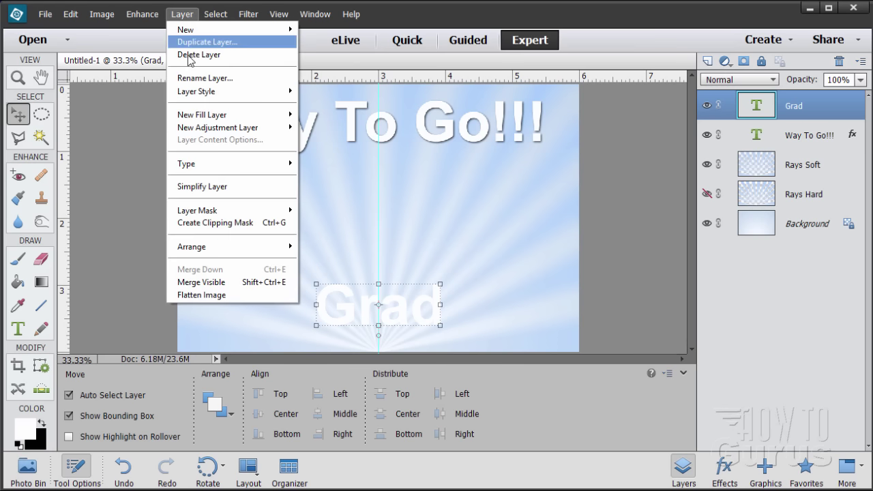
pyautogui.moveTo(200, 94)
pyautogui.click(328, 89)
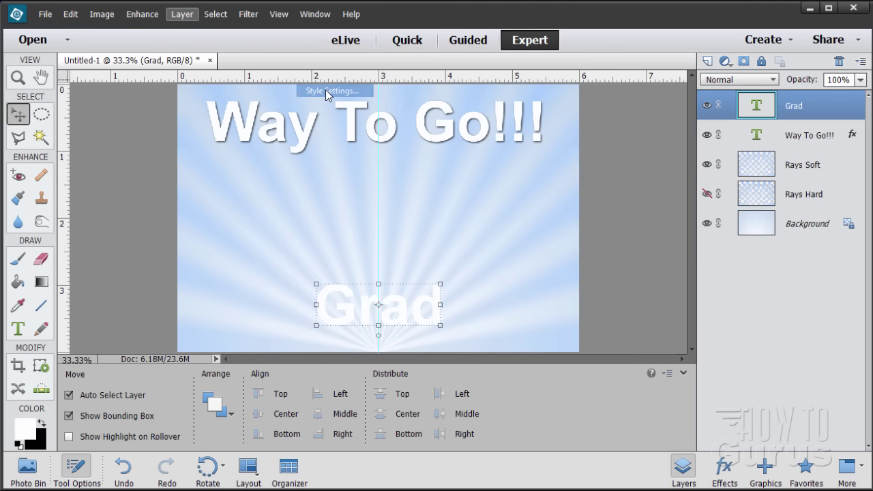
pyautogui.click(552, 225)
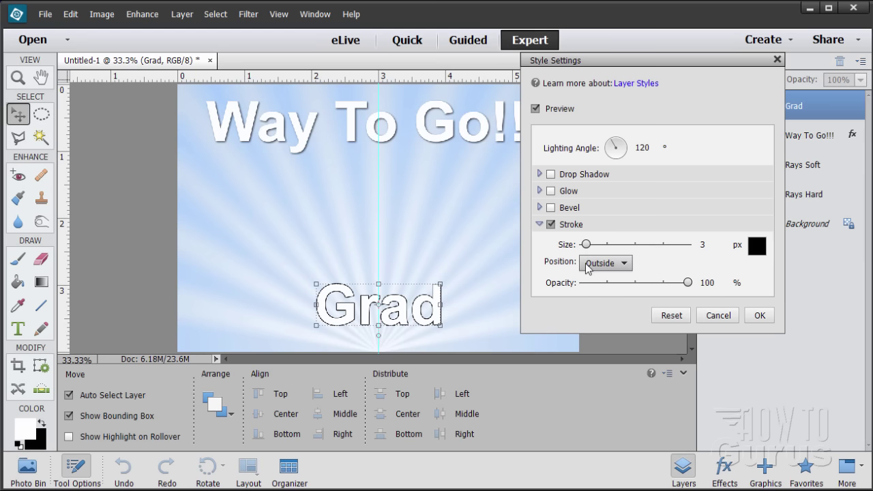
pyautogui.click(760, 316)
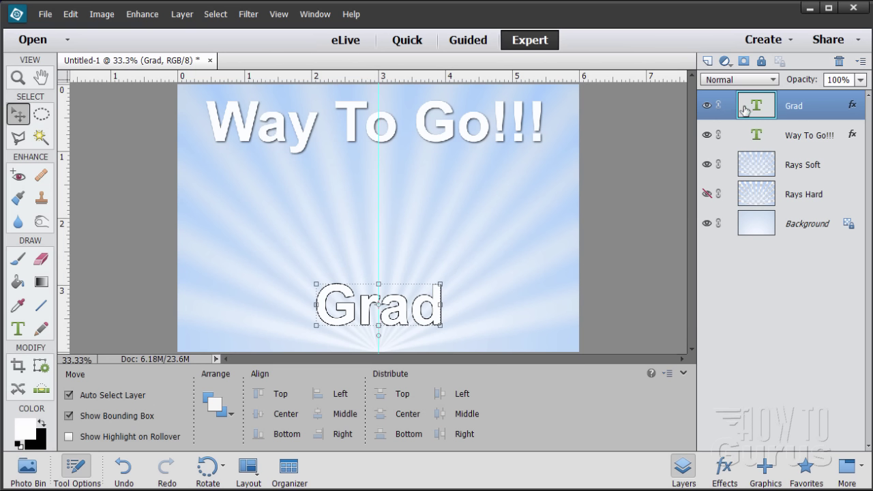
# Duplicate the Grad layer below the original, and name the upper layer "Grad White" and the lower one "Grad Blue"
pyautogui.moveTo(746, 109); pyautogui.dragTo(709, 61)
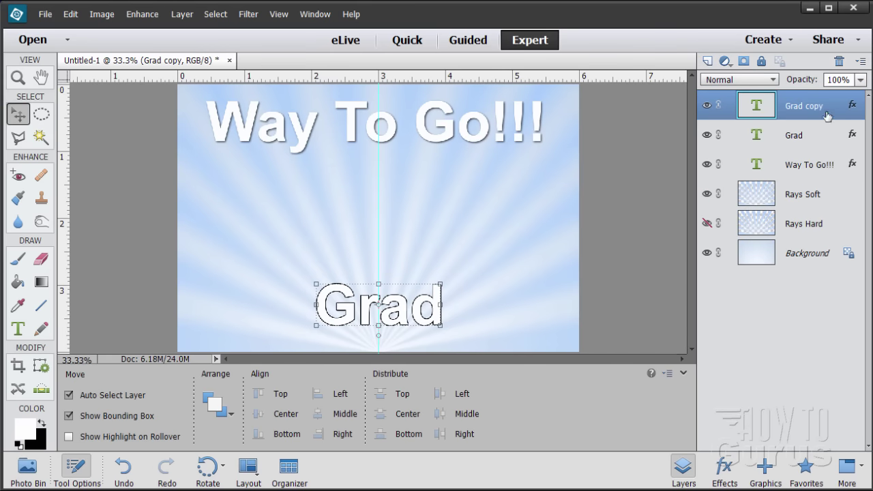
pyautogui.moveTo(815, 105); pyautogui.dragTo(812, 153)
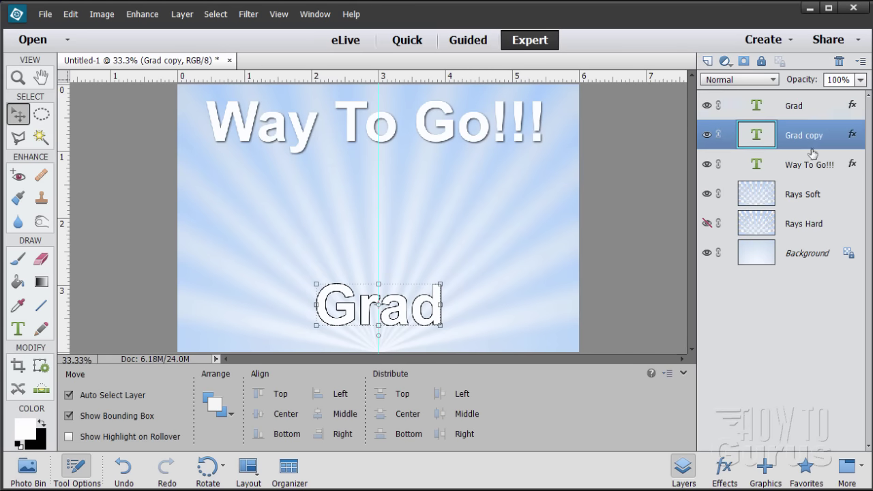
pyautogui.doubleClick(795, 107)
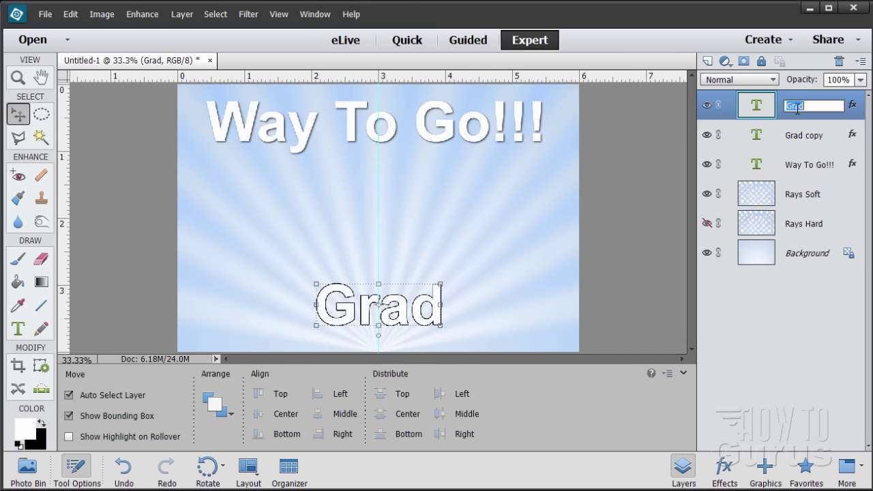
pyautogui.click(811, 108)
pyautogui.click(810, 138)
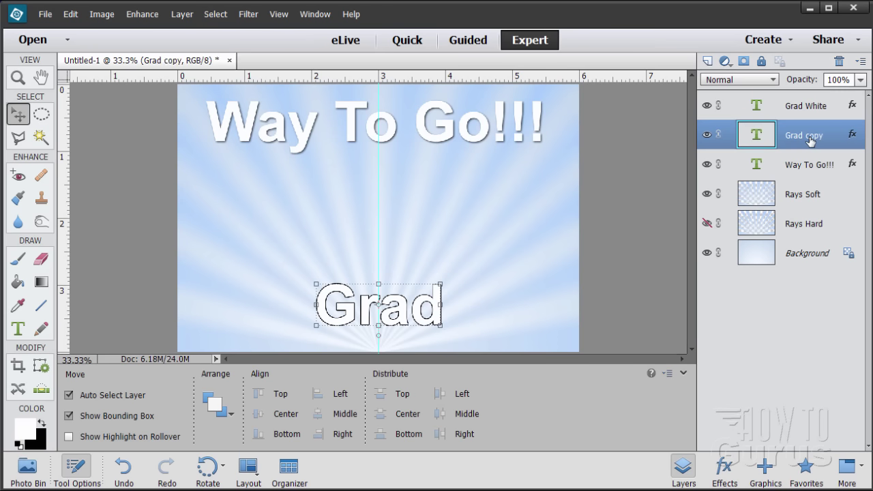
pyautogui.doubleClick(811, 139)
pyautogui.click(826, 139)
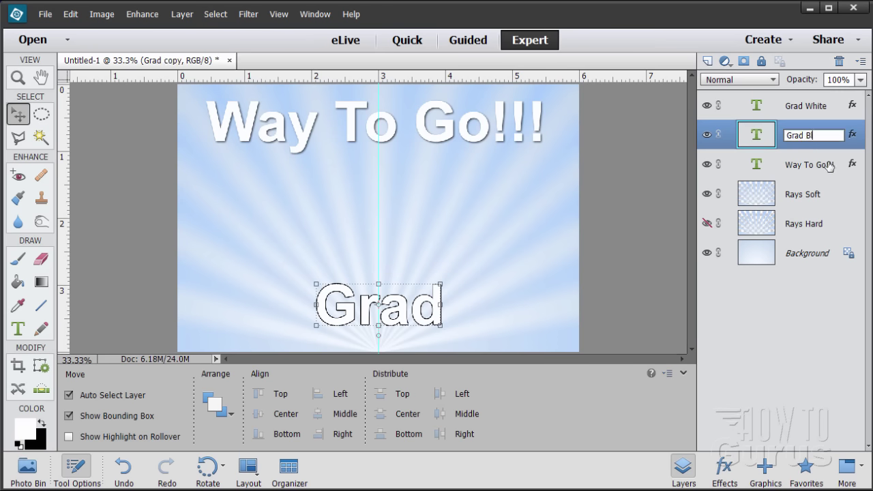
pyautogui.write('Blue')
pyautogui.press('Return')
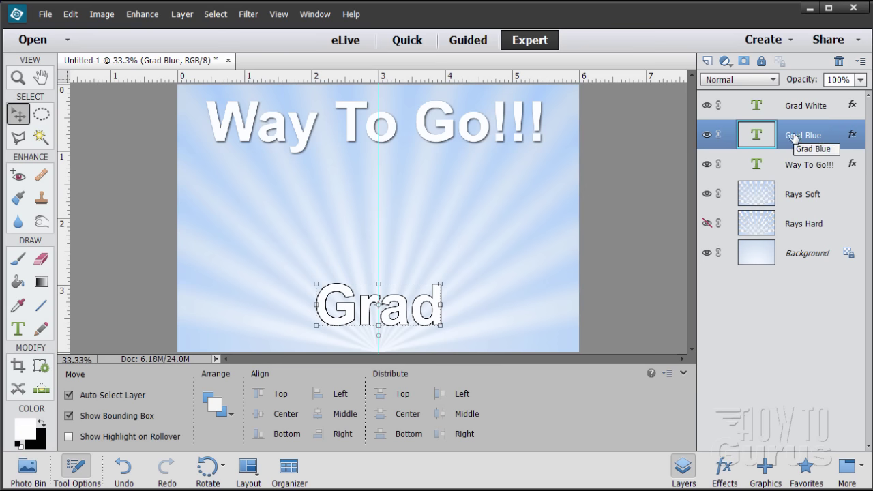
# Try the light blue stroke color #7cb8ff on the Grad Blue layer
pyautogui.doubleClick(852, 137)
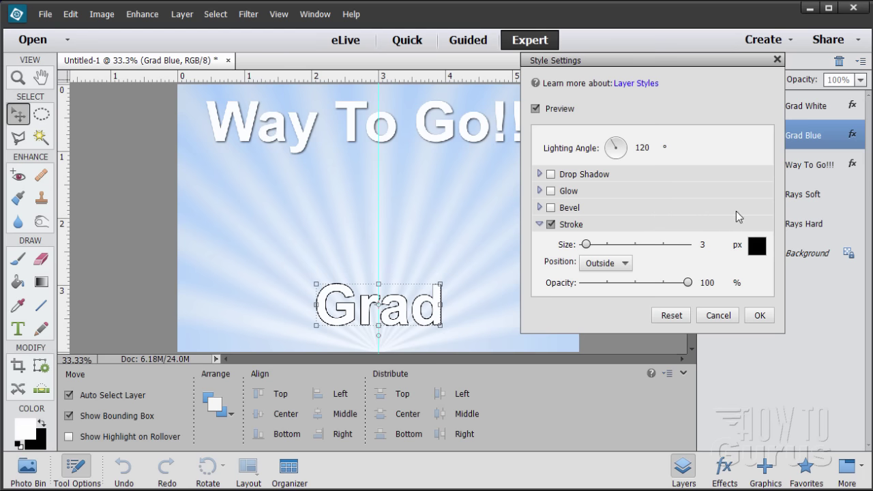
pyautogui.click(758, 247)
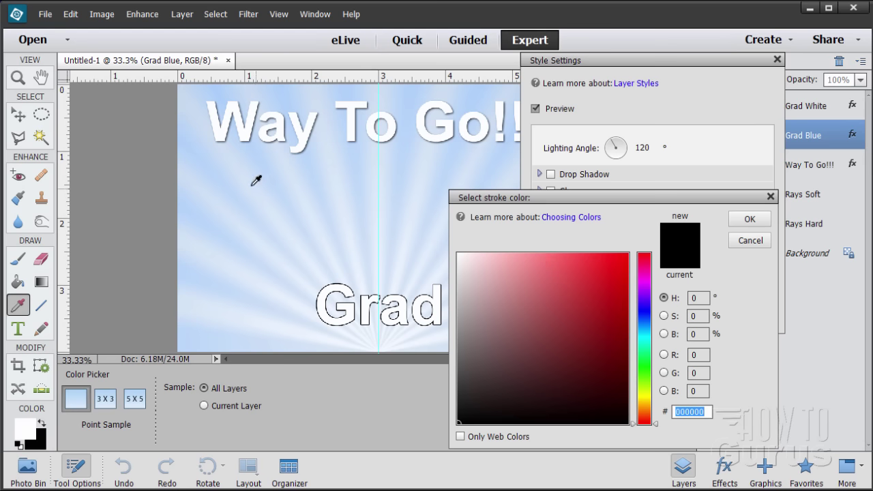
pyautogui.click(220, 81)
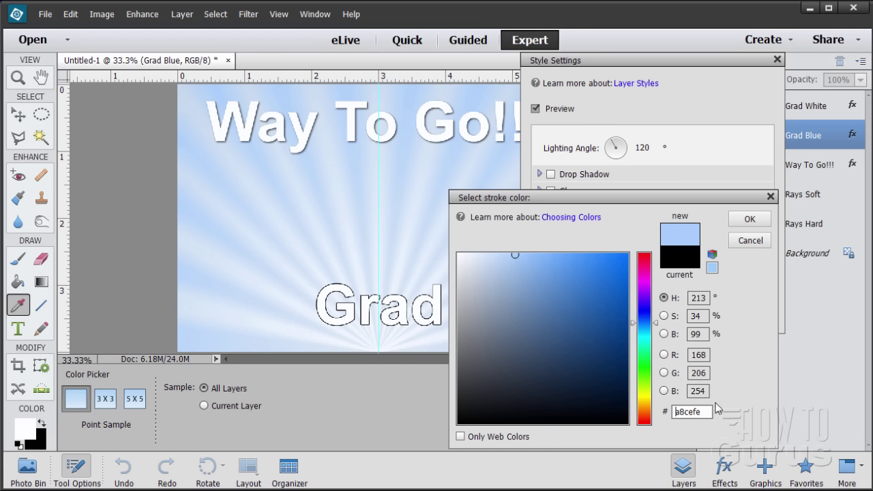
pyautogui.moveTo(708, 413); pyautogui.dragTo(672, 412)
pyautogui.write('7c')
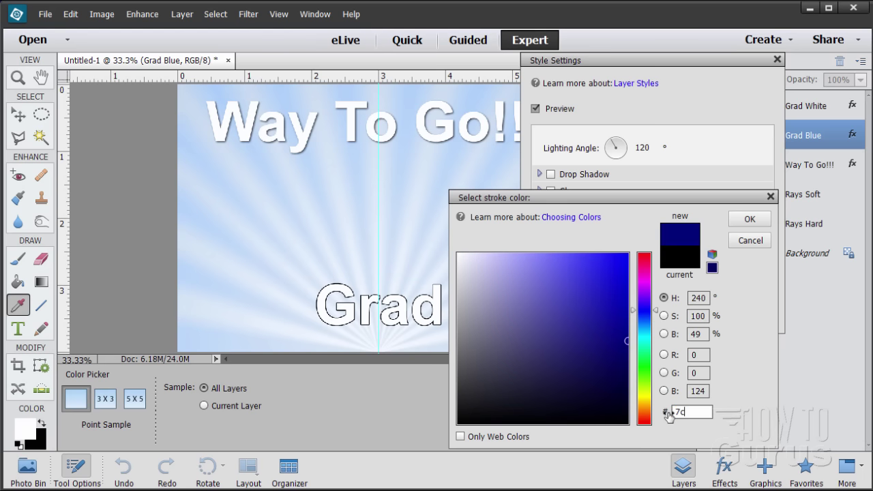
pyautogui.write('b')
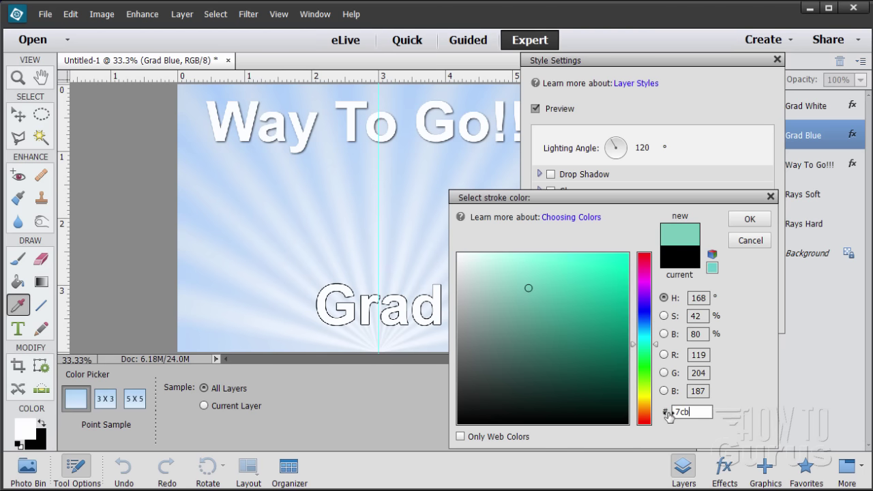
pyautogui.write('8ff')
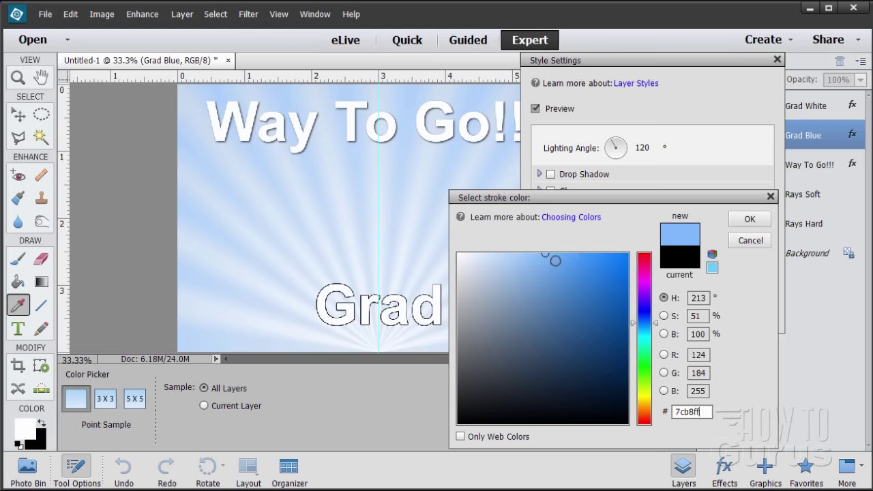
pyautogui.click(743, 224)
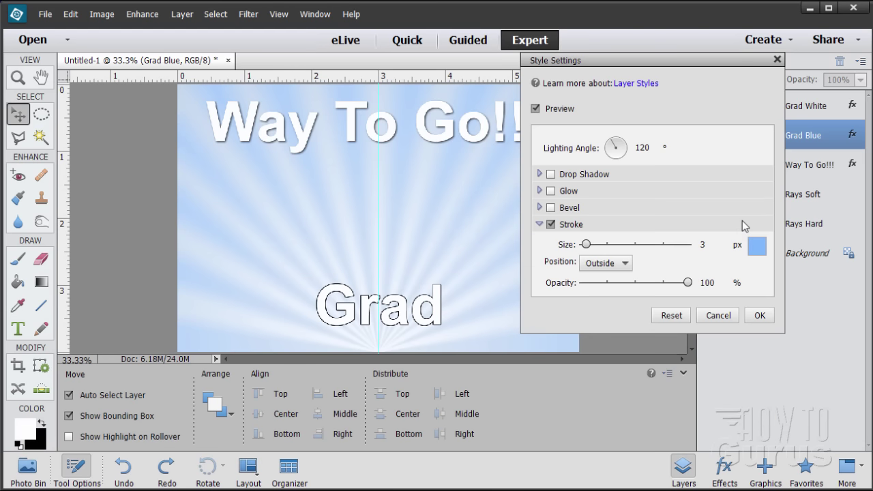
# Try wider stroke sizes between 12 and 35 px on the Grad Blue layer, and discard the style changes
pyautogui.click(701, 245)
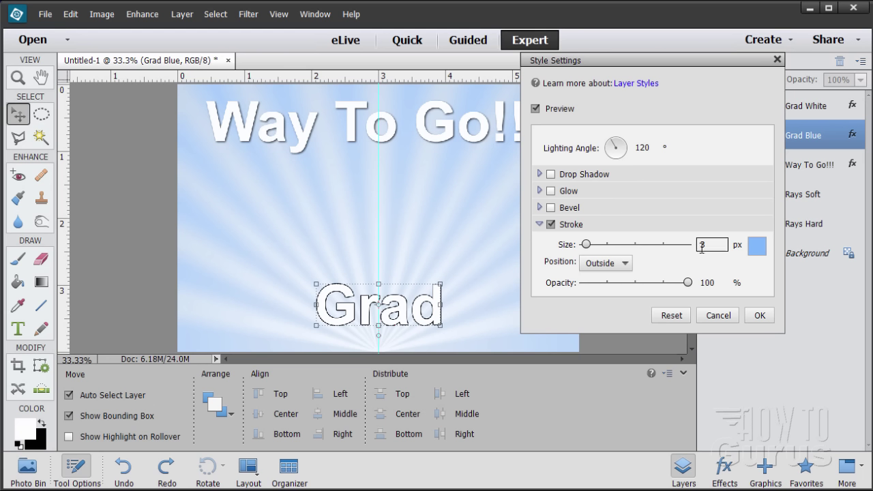
pyautogui.write('6')
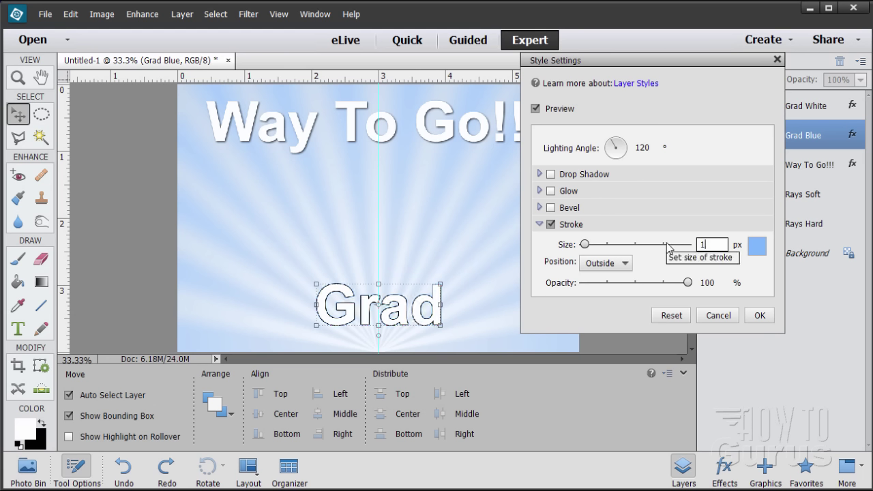
pyautogui.press('BackSpace')
pyautogui.write('12')
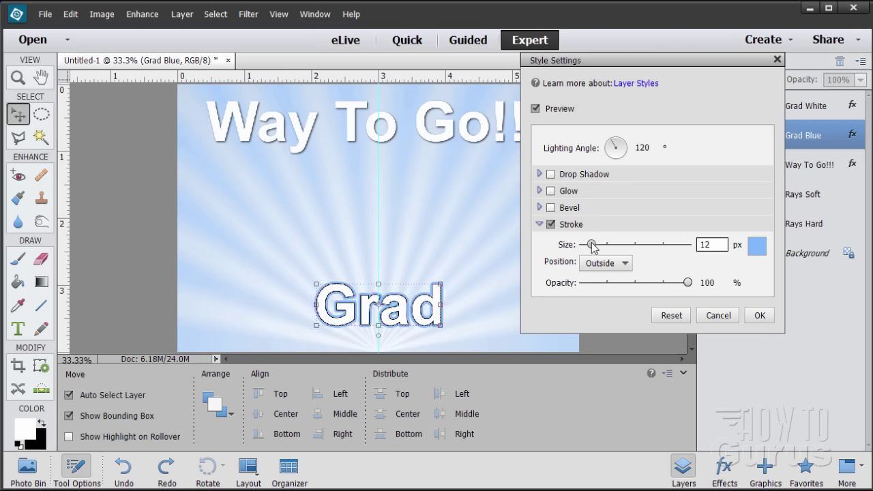
pyautogui.moveTo(591, 247); pyautogui.dragTo(594, 247)
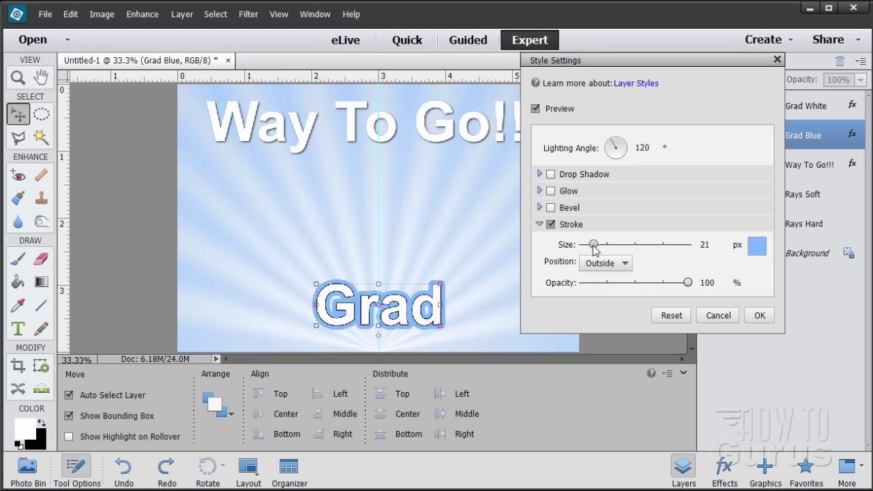
pyautogui.moveTo(594, 247); pyautogui.dragTo(602, 251)
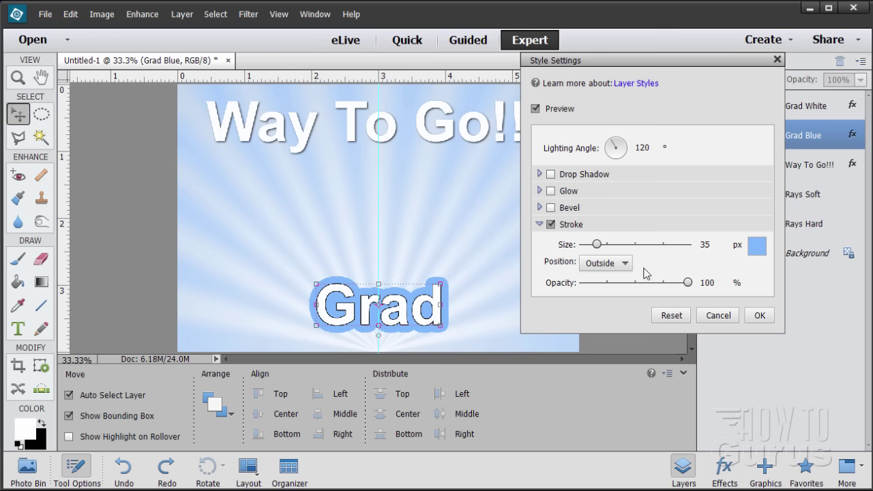
pyautogui.moveTo(596, 247); pyautogui.dragTo(593, 247)
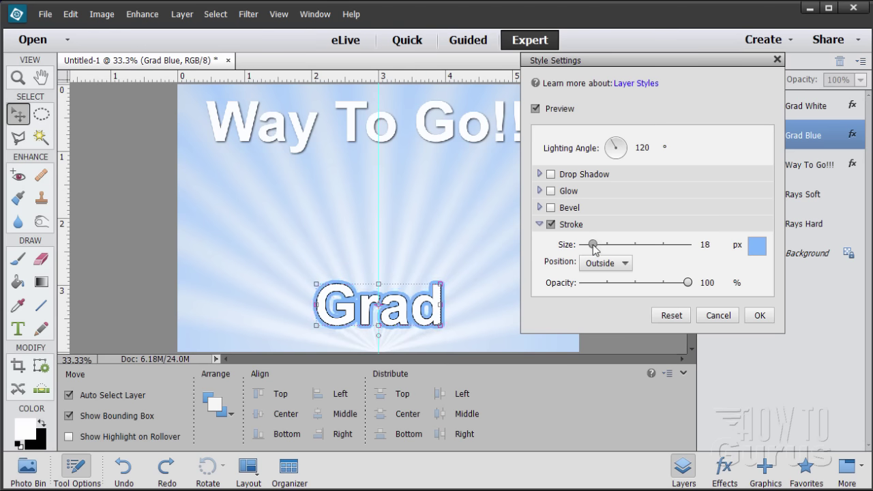
pyautogui.click(720, 316)
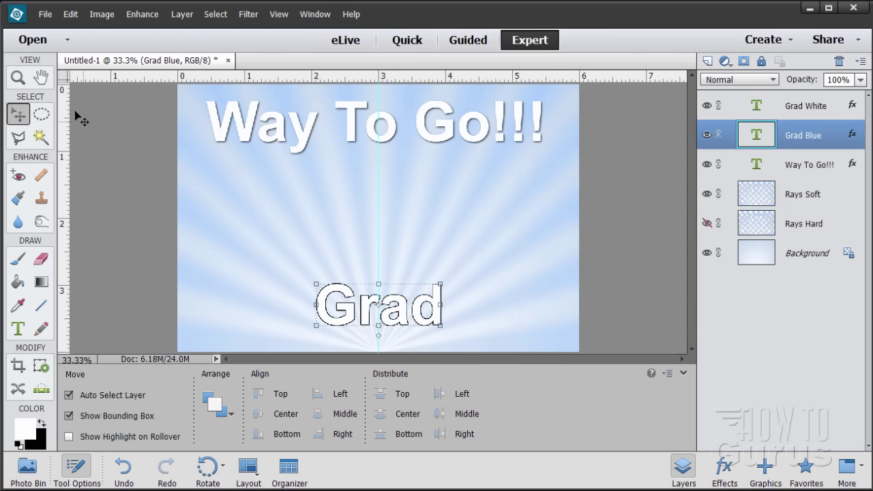
# Set the stroke color of the Grad Blue layer to light blue #7cb8ff
pyautogui.click(18, 79)
pyautogui.click(383, 327)
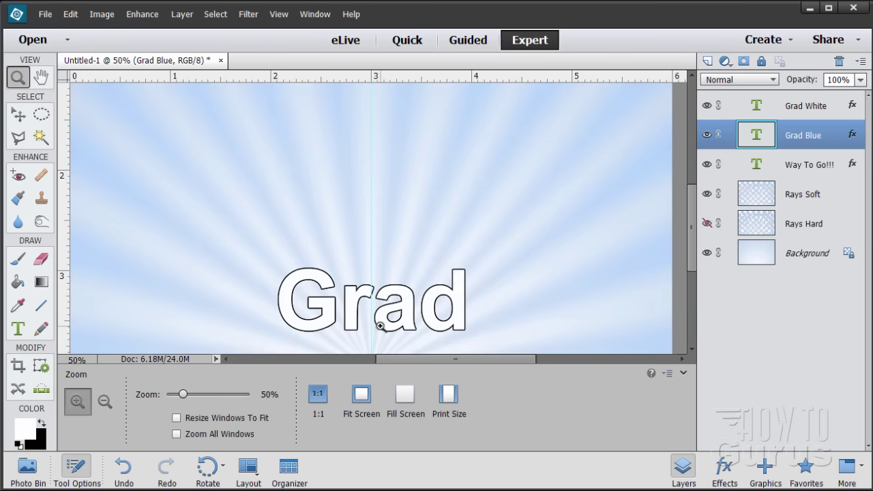
pyautogui.click(380, 328)
pyautogui.click(373, 324)
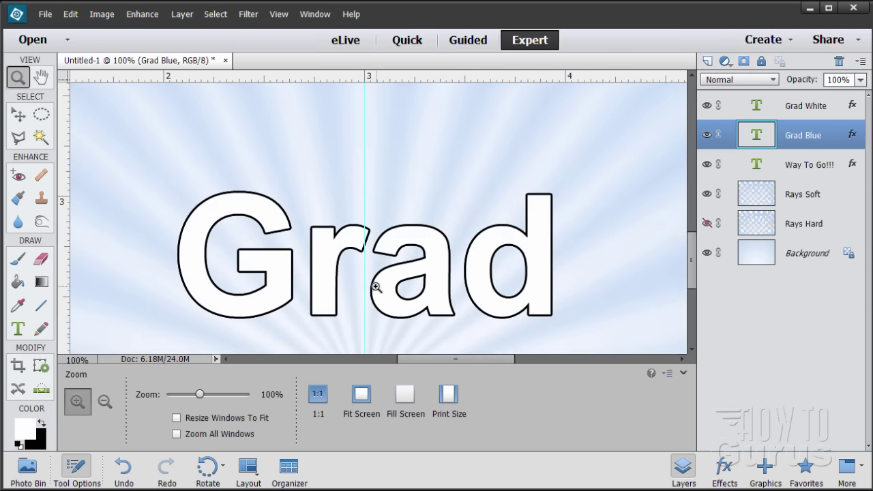
pyautogui.click(19, 115)
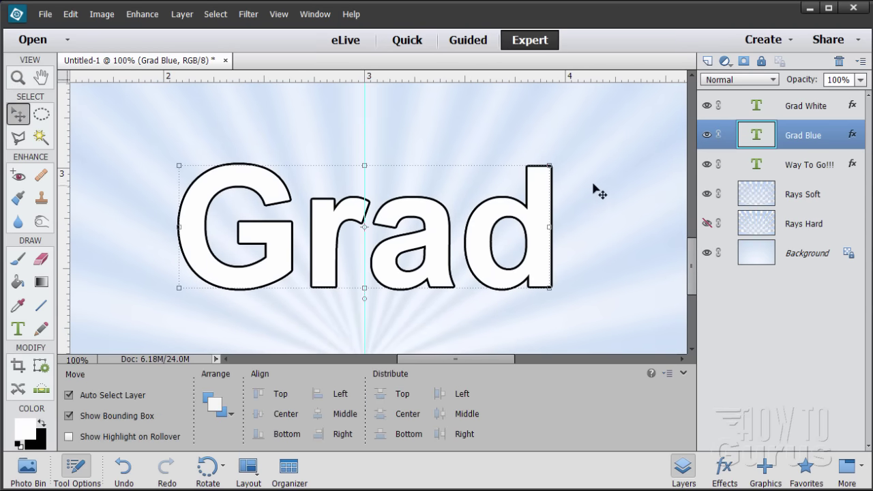
pyautogui.doubleClick(852, 139)
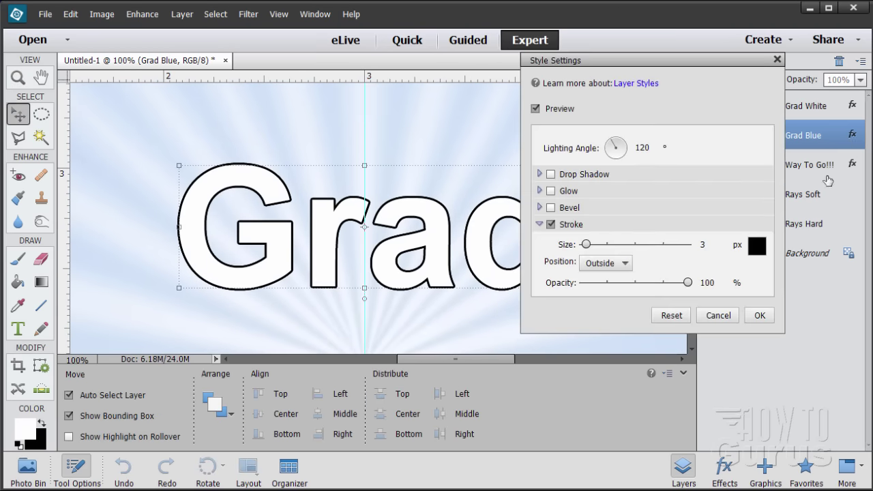
pyautogui.click(754, 251)
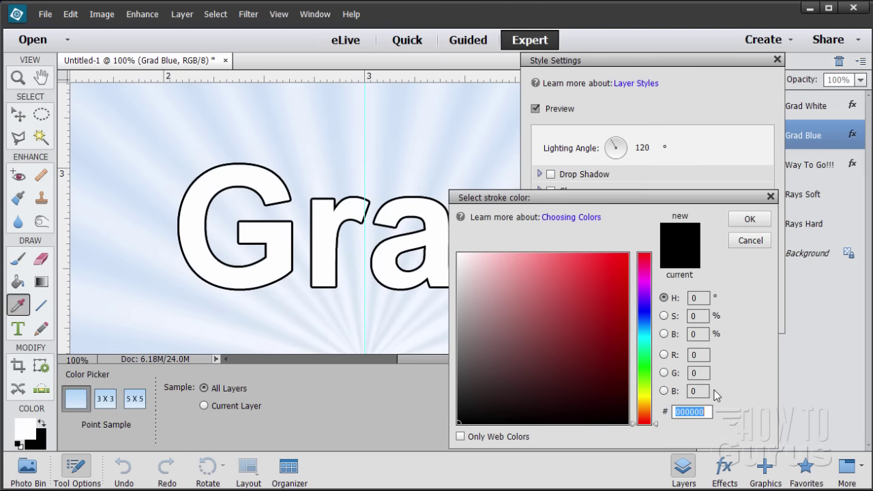
pyautogui.write('7')
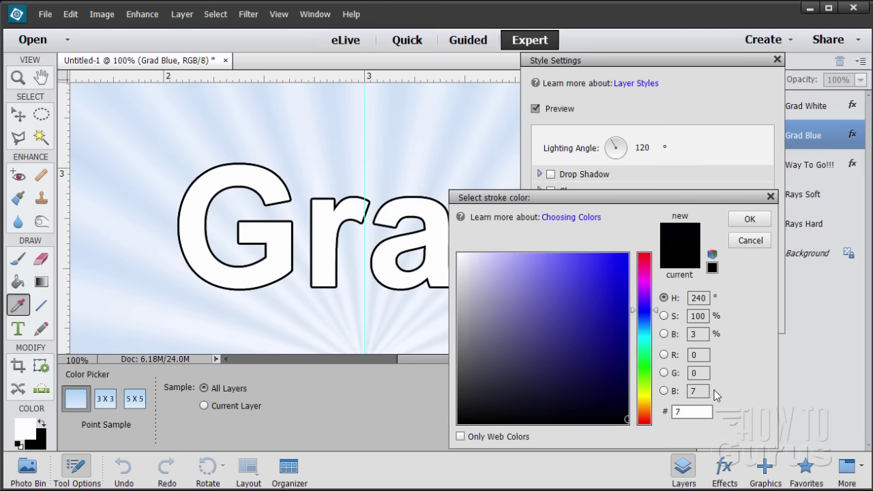
pyautogui.write('cd')
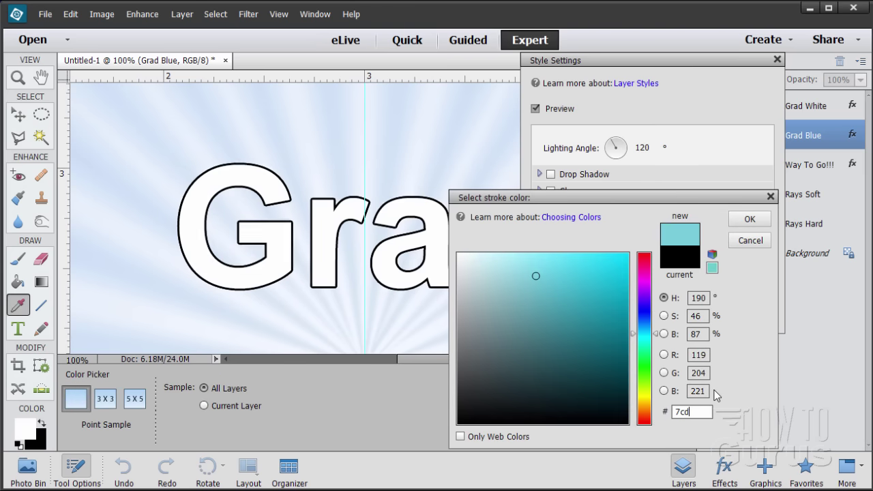
pyautogui.write('8ff')
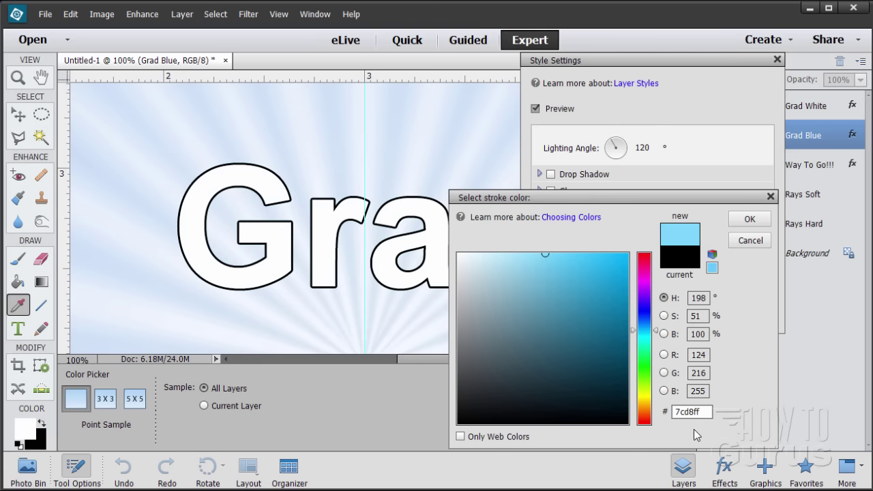
pyautogui.press('BackSpace')
pyautogui.write('b')
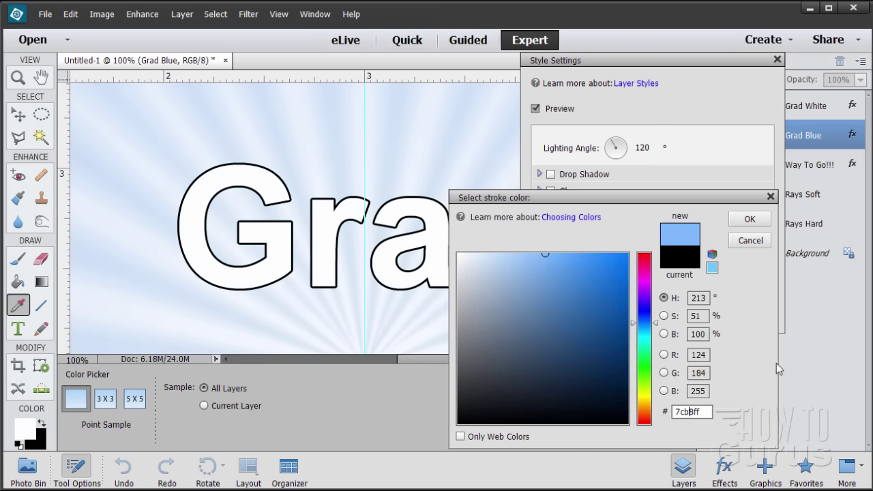
pyautogui.click(754, 220)
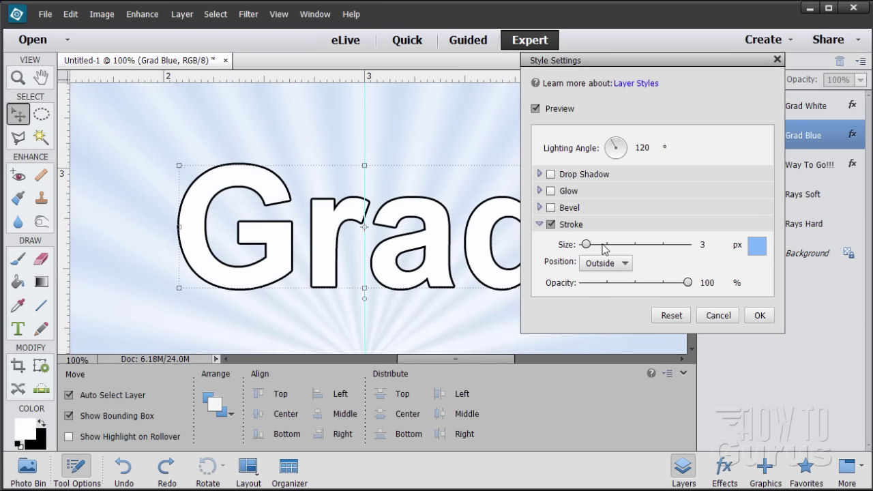
# Widen the Grad Blue layer's outside stroke to 33 px, apply the style, and deselect the text
pyautogui.moveTo(591, 243); pyautogui.dragTo(593, 245)
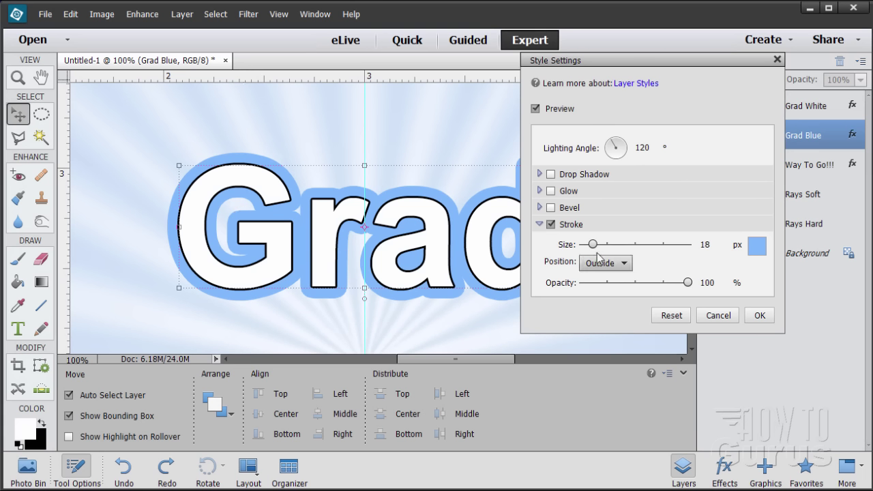
pyautogui.moveTo(593, 244); pyautogui.dragTo(596, 247)
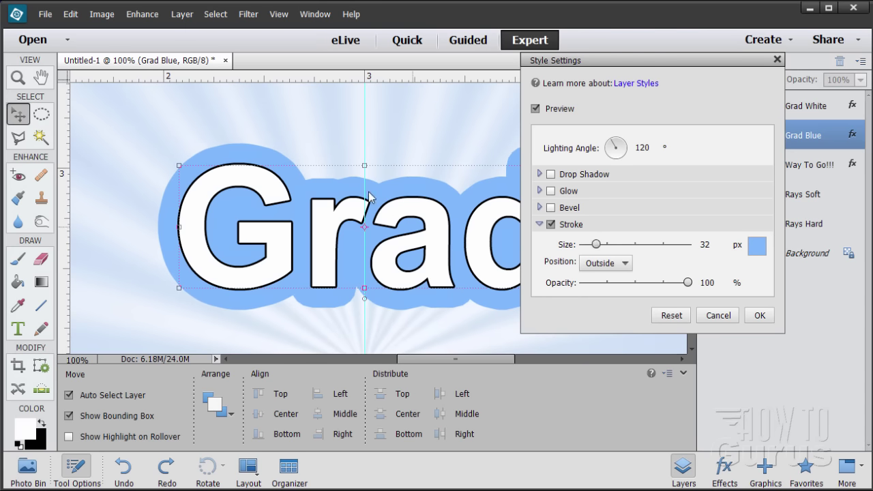
pyautogui.doubleClick(704, 244)
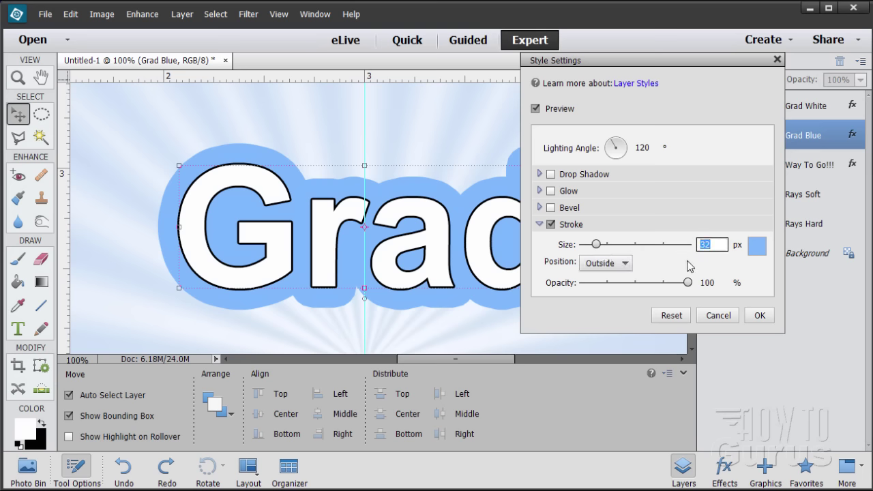
pyautogui.write('33')
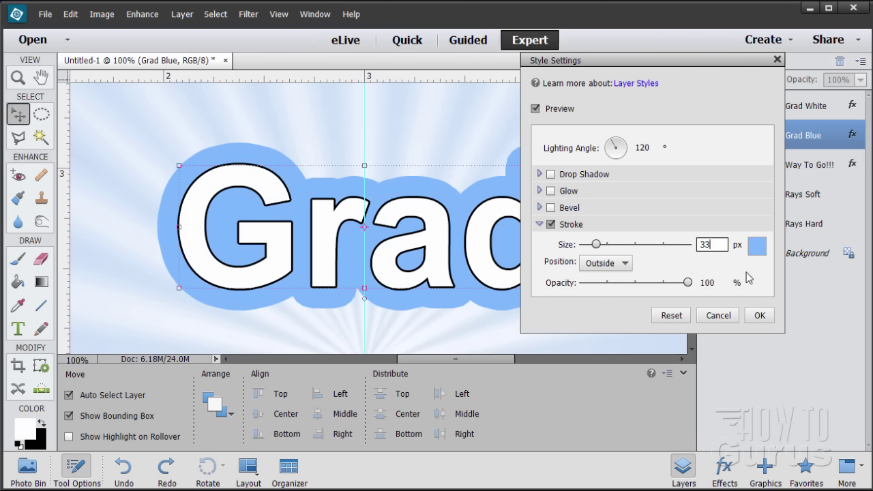
pyautogui.click(761, 316)
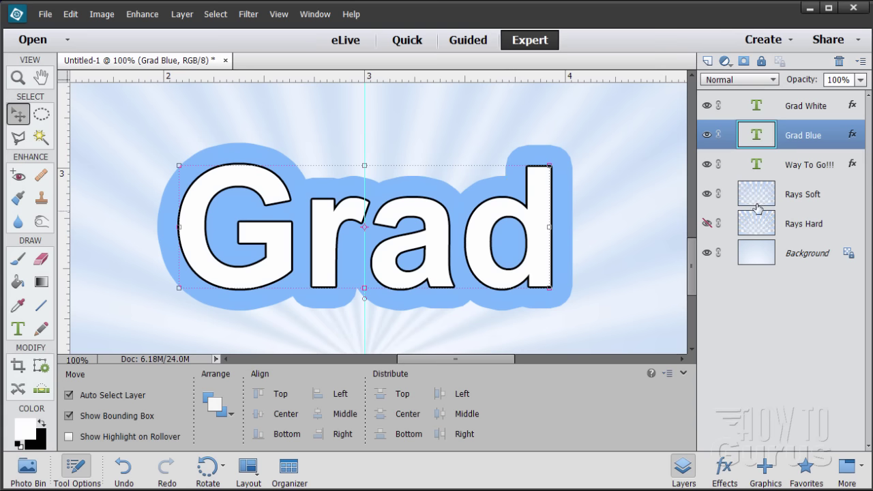
pyautogui.click(19, 79)
pyautogui.click(281, 16)
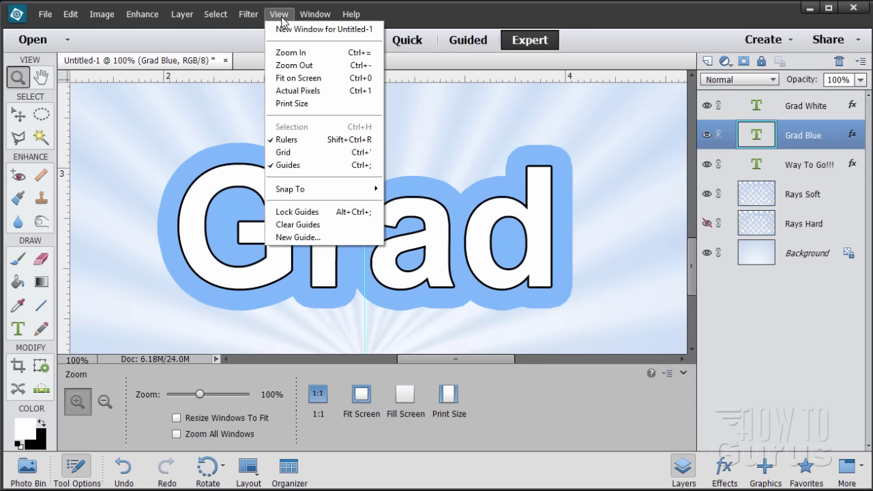
pyautogui.click(296, 78)
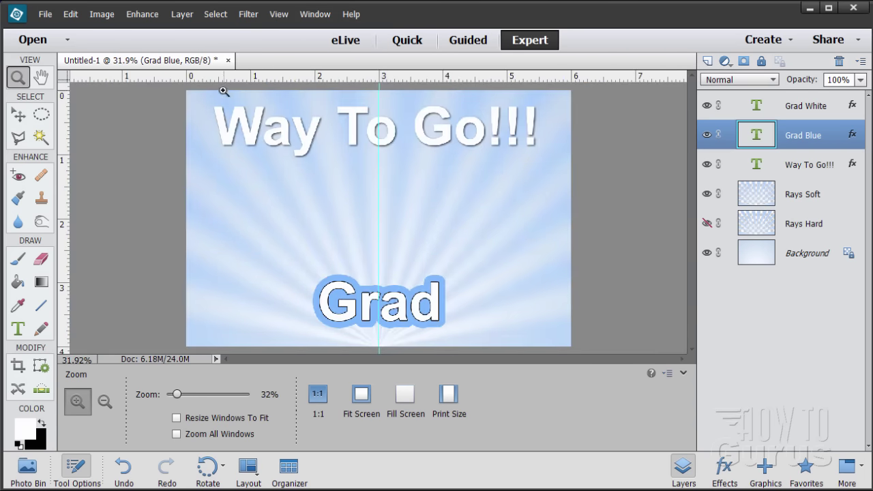
pyautogui.click(19, 114)
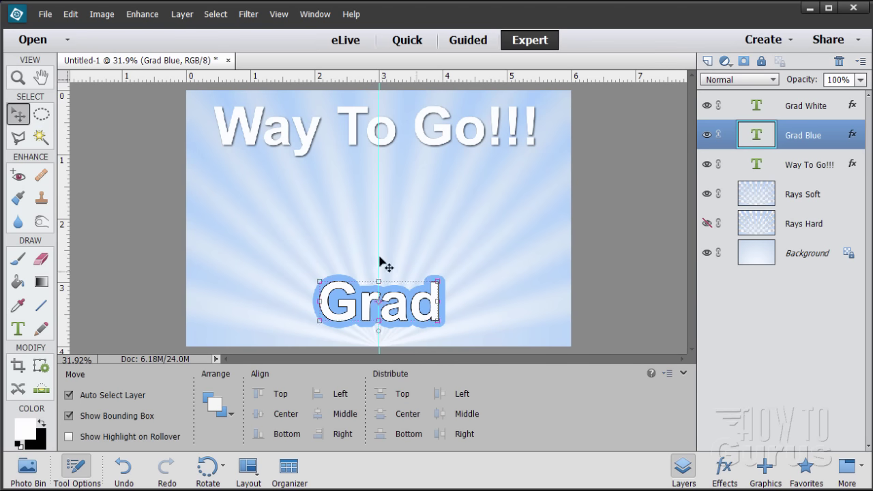
pyautogui.click(609, 300)
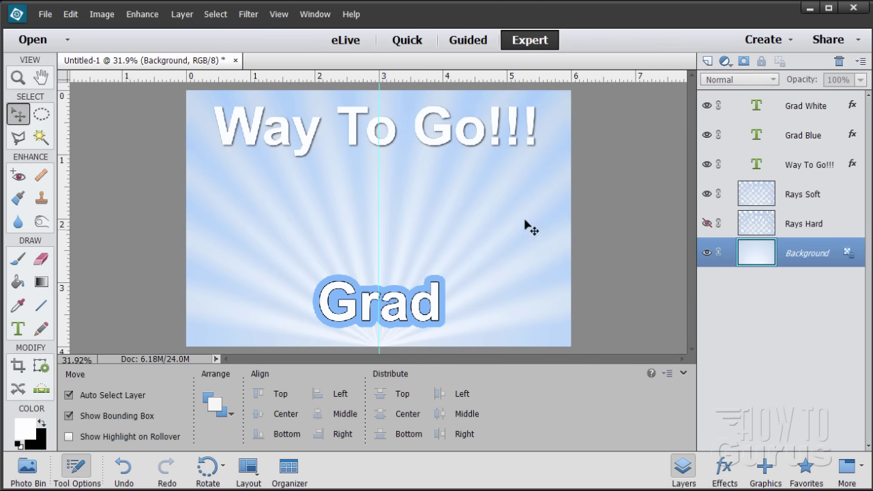
# Try Berlin Sans FB Bold with a 132 pt size on the Grad White layer, and undo the font change
pyautogui.click(813, 107)
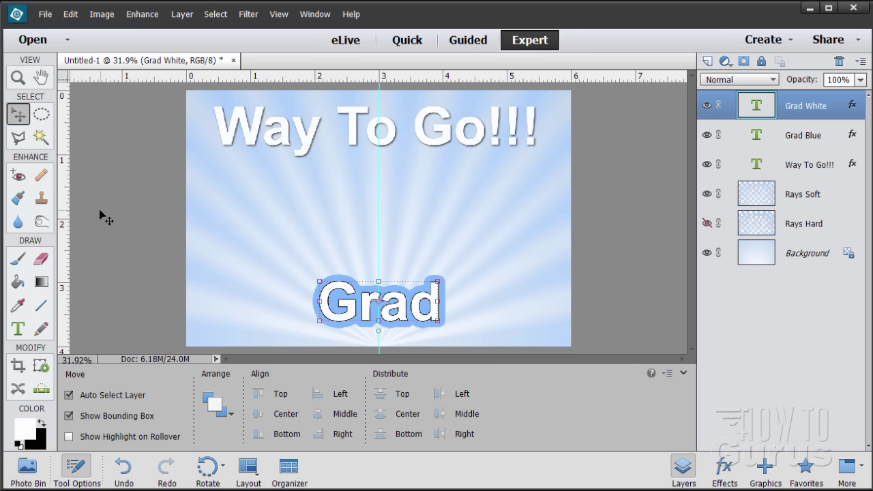
pyautogui.click(18, 329)
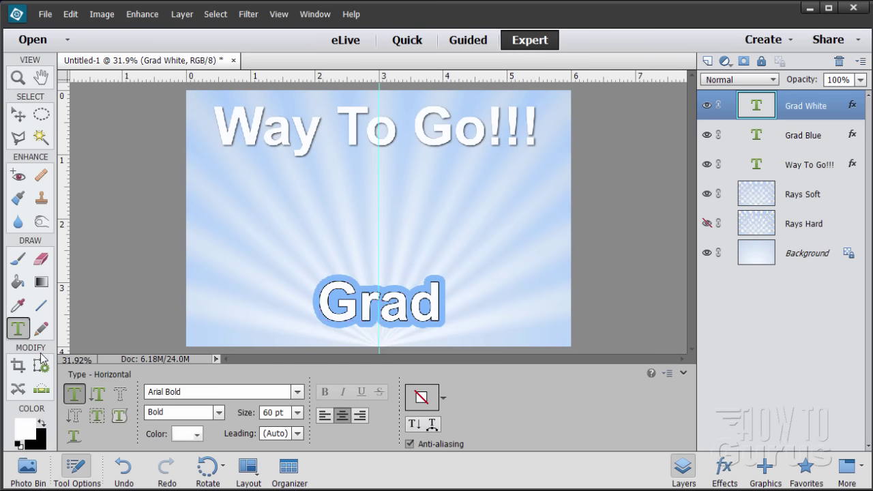
pyautogui.click(297, 393)
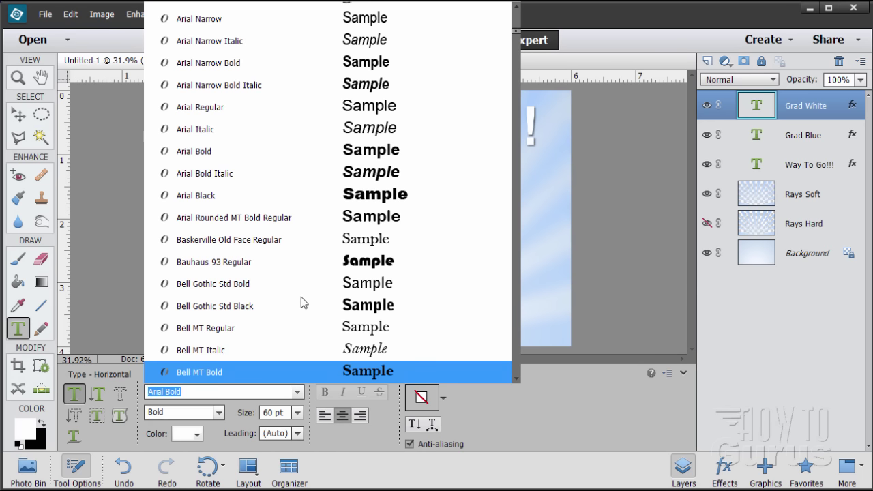
pyautogui.scroll(-6, 300, 244)
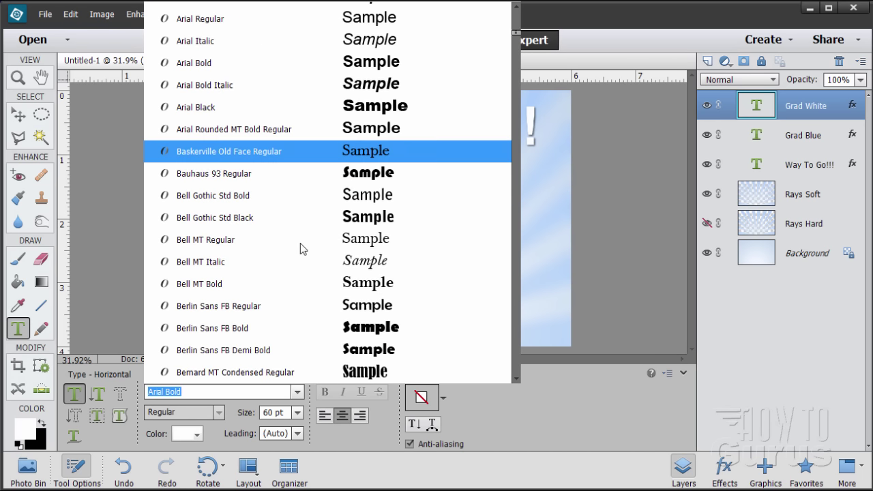
pyautogui.scroll(-1, 301, 243)
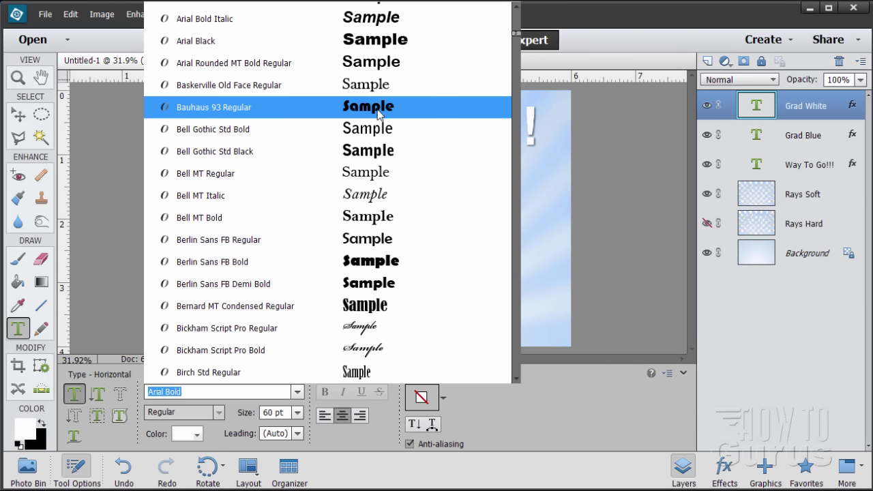
pyautogui.click(378, 262)
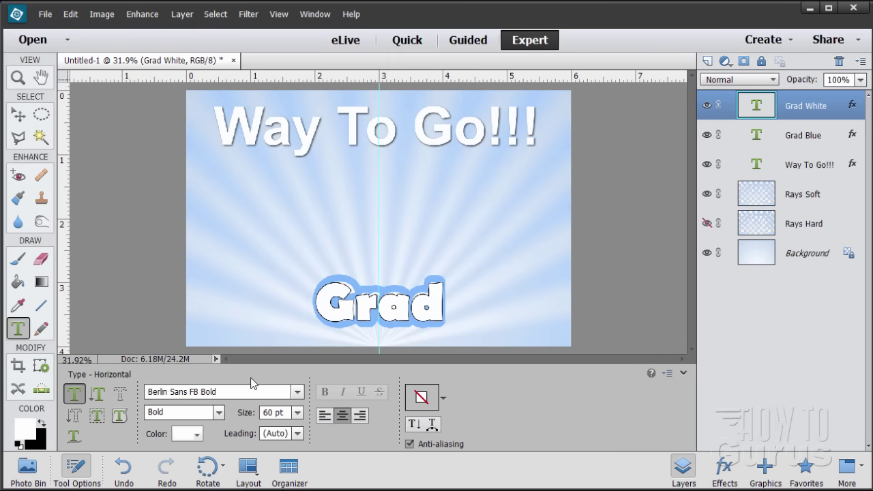
pyautogui.doubleClick(258, 412)
pyautogui.write('132')
pyautogui.click(70, 13)
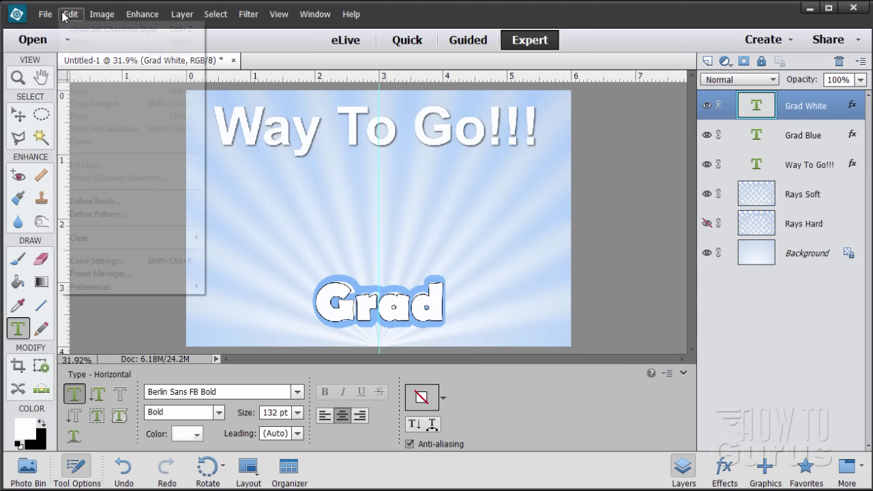
pyautogui.click(85, 29)
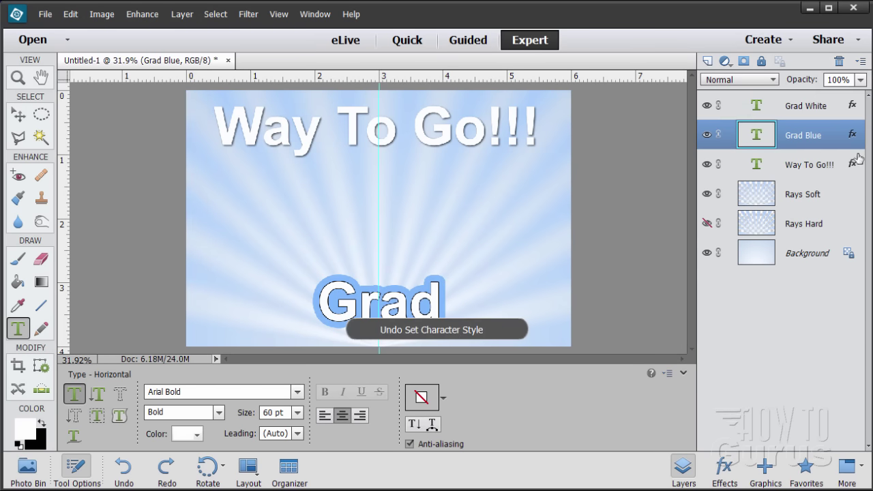
# Create "2016" in Berlin Sans FB Bold at 132 pt on a new layer above Grad White, placed on the center guide between heading and "Grad"
pyautogui.click(812, 107)
pyautogui.click(707, 61)
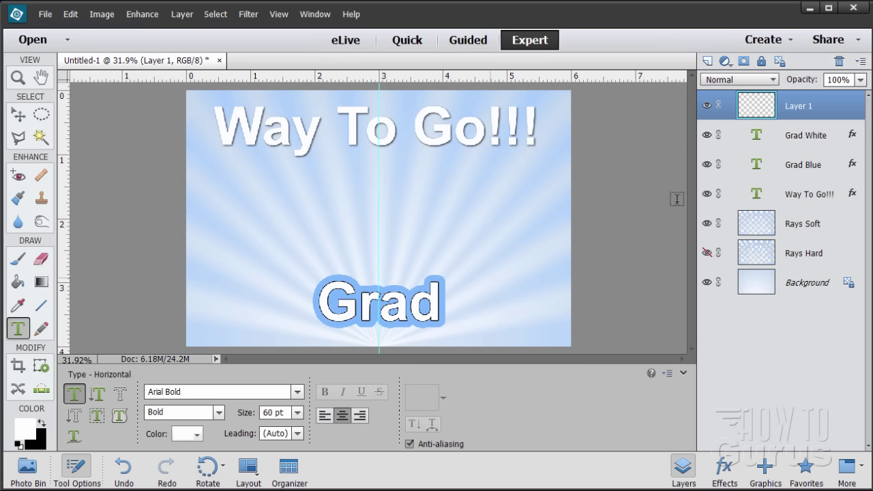
pyautogui.click(299, 393)
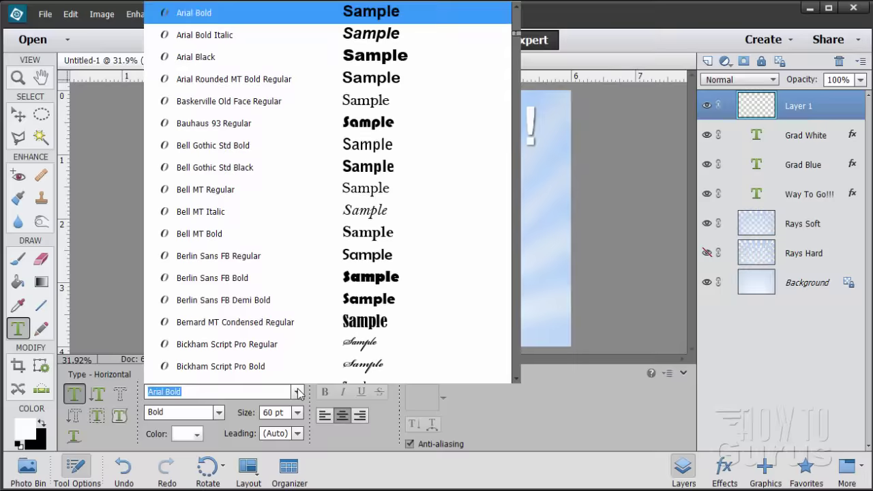
pyautogui.click(263, 280)
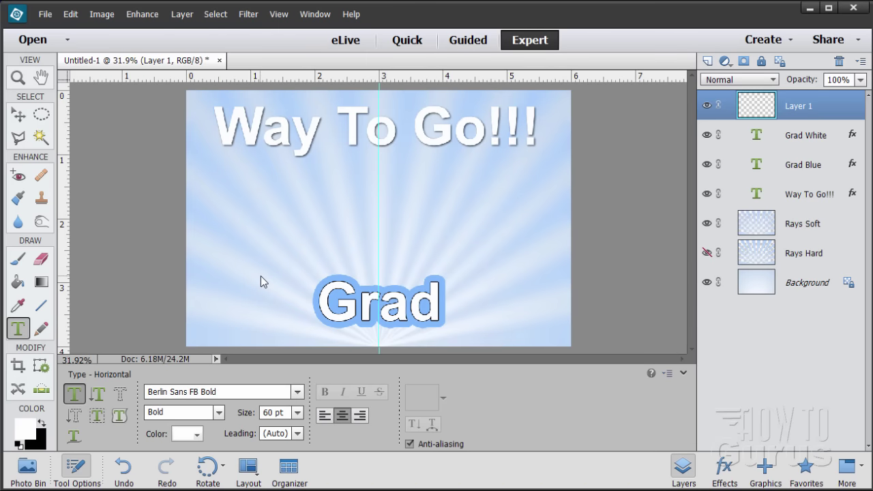
pyautogui.doubleClick(264, 414)
pyautogui.write('132')
pyautogui.click(379, 216)
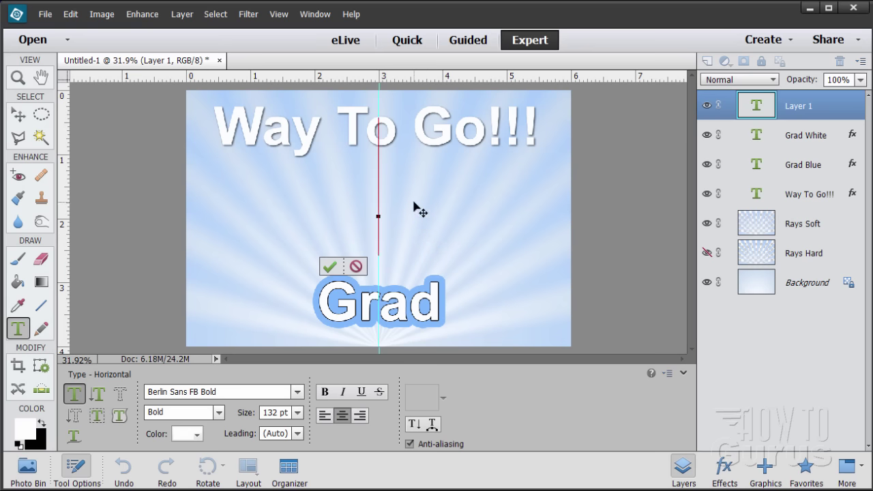
pyautogui.write('2016')
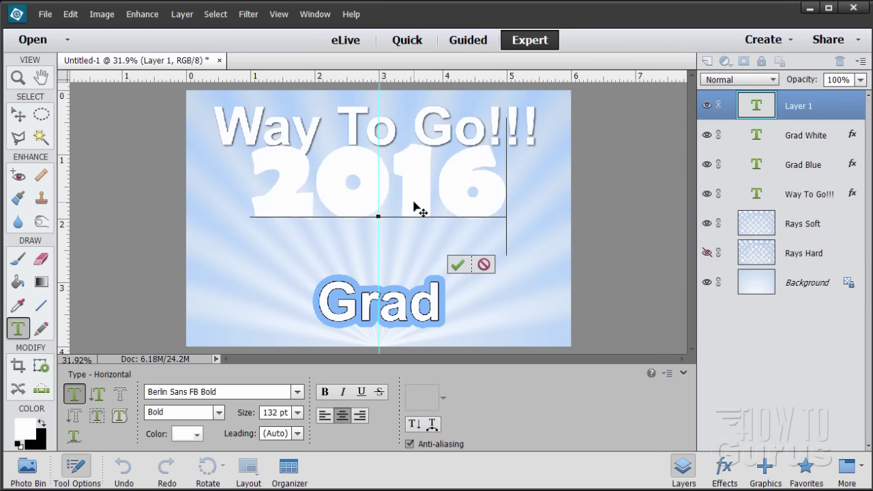
pyautogui.click(457, 264)
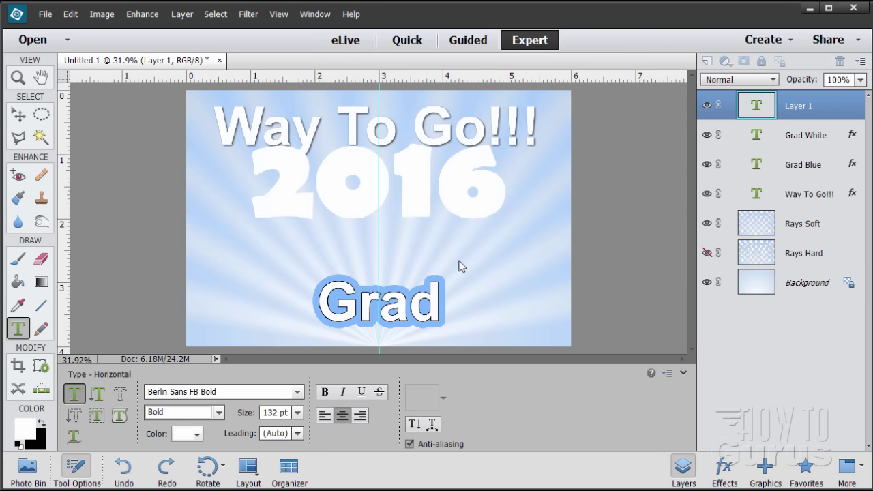
pyautogui.press('v')
pyautogui.moveTo(420, 194); pyautogui.dragTo(414, 226)
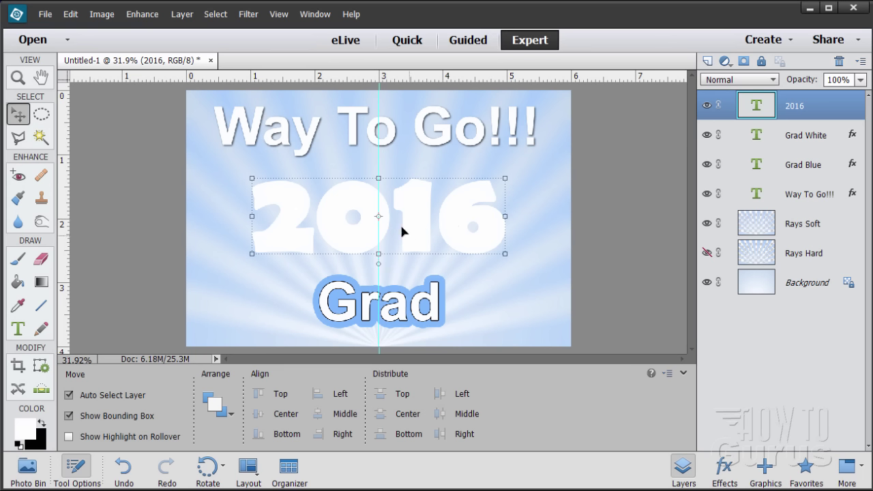
# Set up the Gradient tool with the orange, yellow, orange preset in Linear mode
pyautogui.click(42, 283)
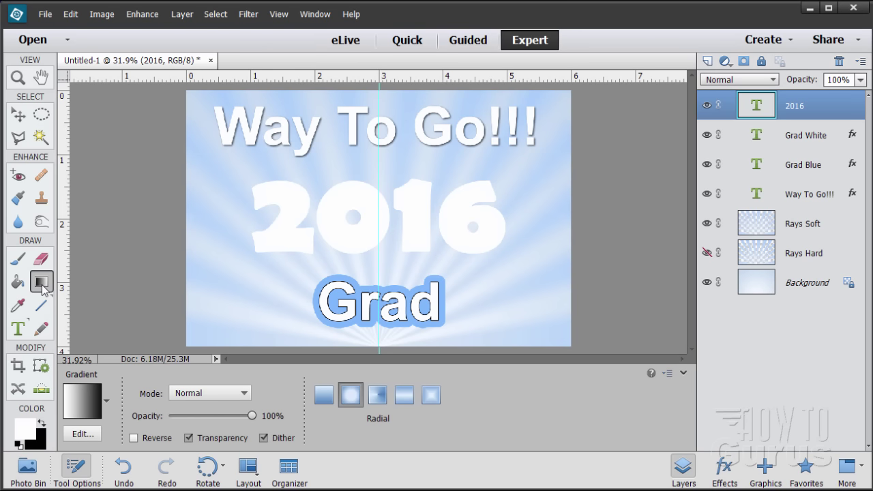
pyautogui.click(107, 403)
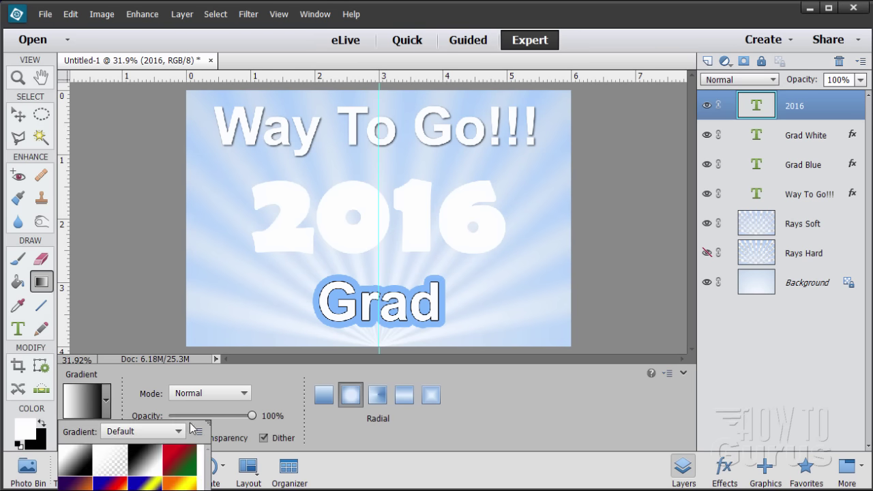
pyautogui.moveTo(207, 418); pyautogui.dragTo(216, 240)
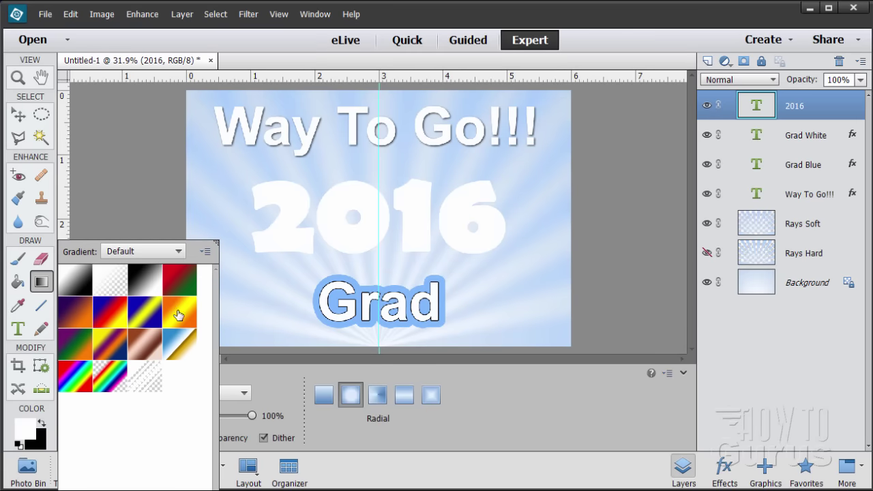
pyautogui.click(183, 317)
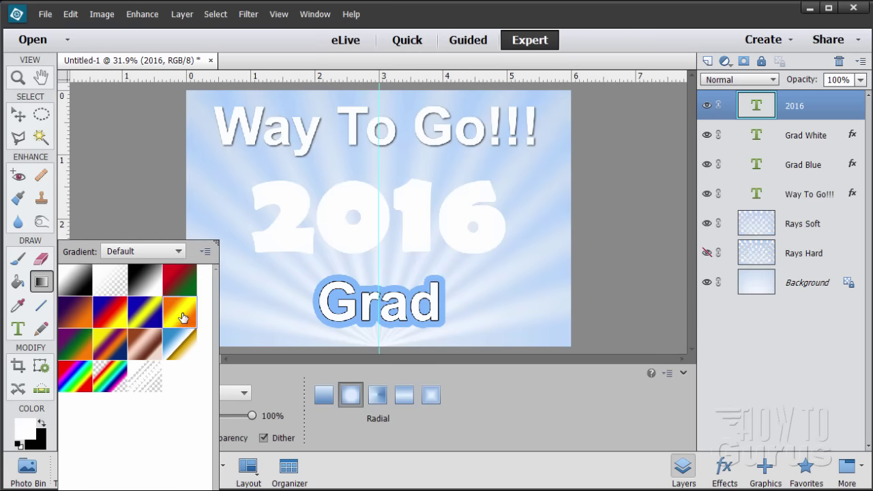
pyautogui.click(182, 318)
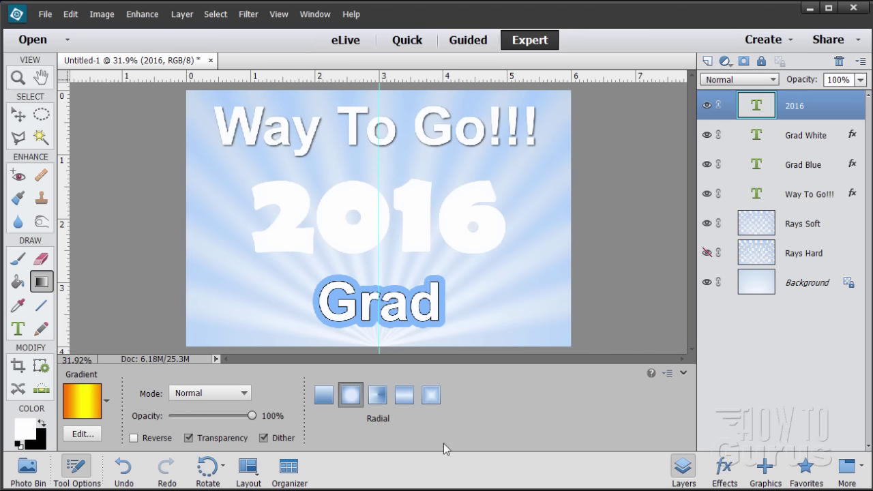
pyautogui.click(327, 402)
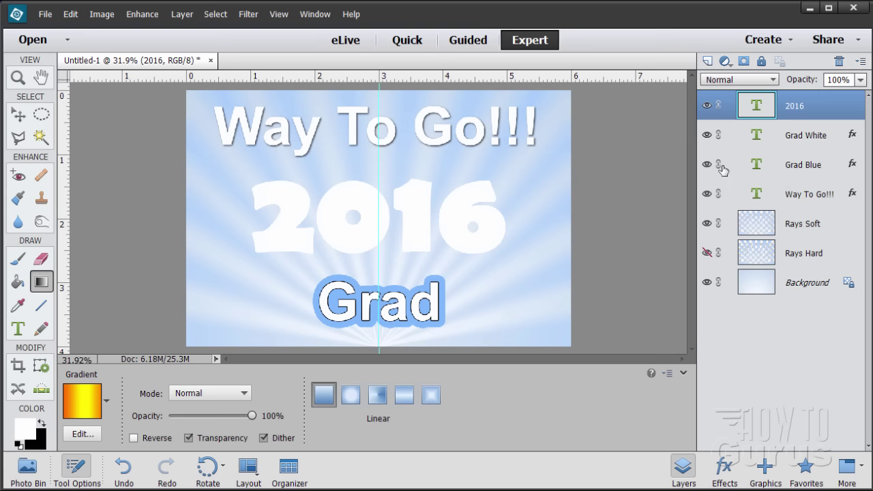
# Load the 2016 text outline as a selection, duplicate the 2016 layer, and hide the original
pyautogui.keyDown('ctrl'); pyautogui.click(758, 109); pyautogui.keyUp('ctrl')
pyautogui.click(395, 168)
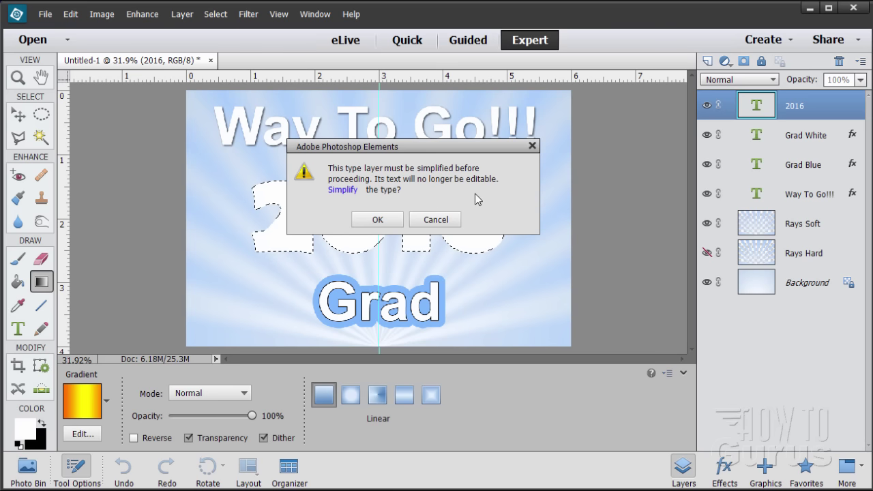
pyautogui.click(445, 220)
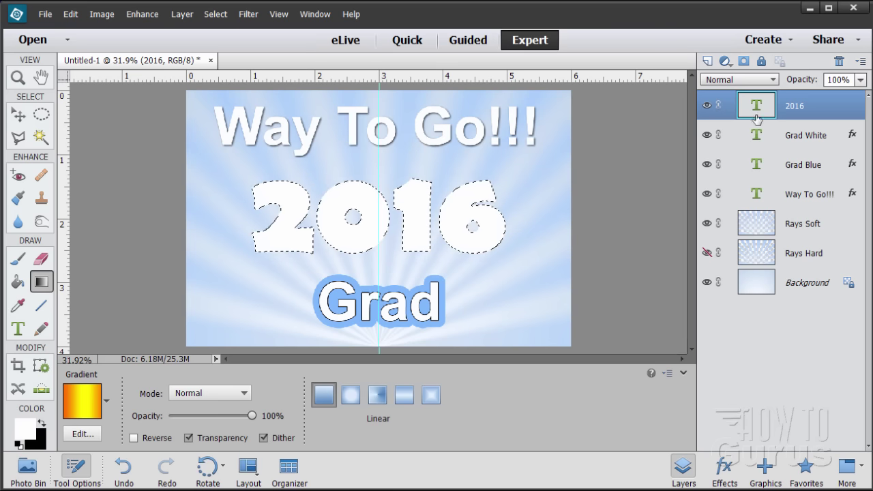
pyautogui.moveTo(801, 103); pyautogui.dragTo(708, 60)
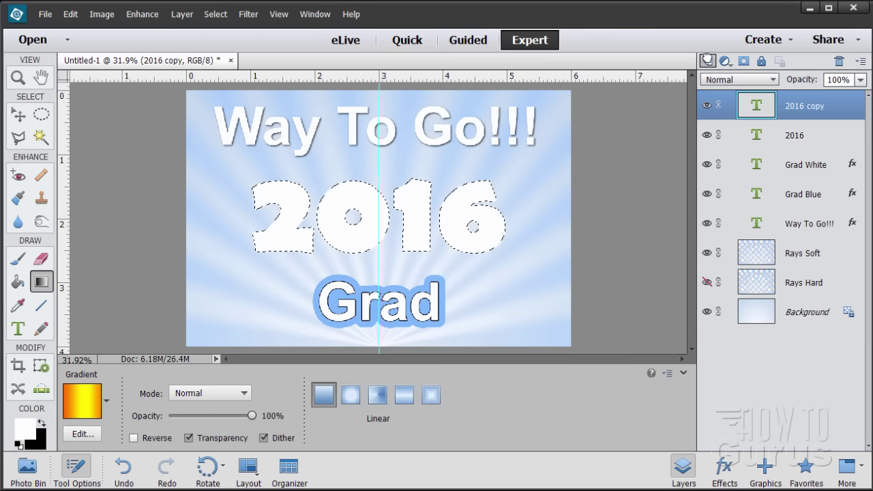
pyautogui.click(707, 135)
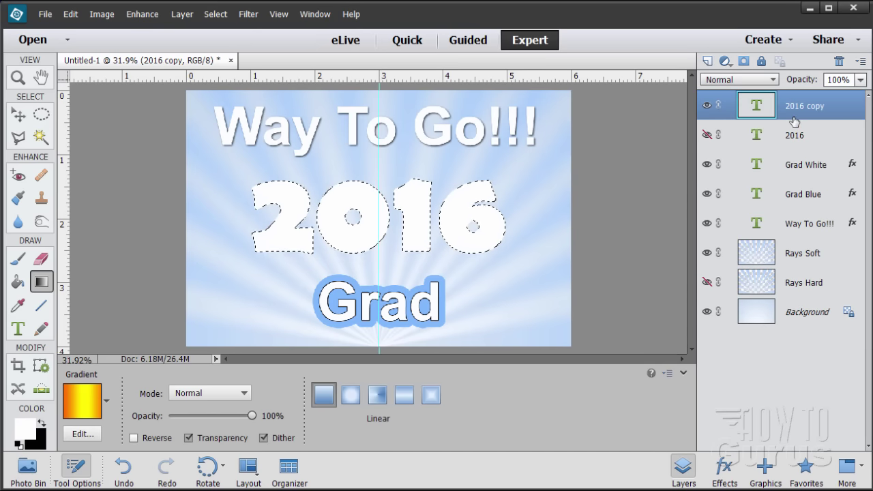
# Simplify the 2016 copy layer and fill its digits vertically with the orange-yellow-orange gradient
pyautogui.moveTo(387, 172); pyautogui.dragTo(391, 250)
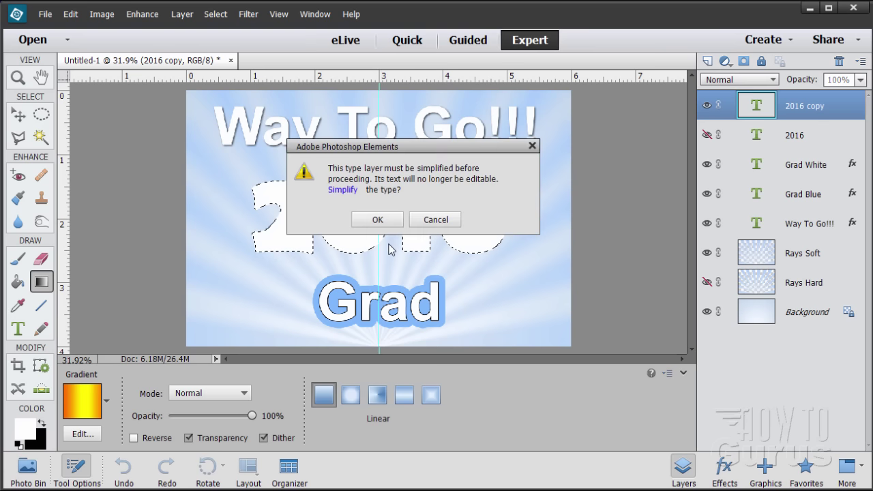
pyautogui.click(377, 219)
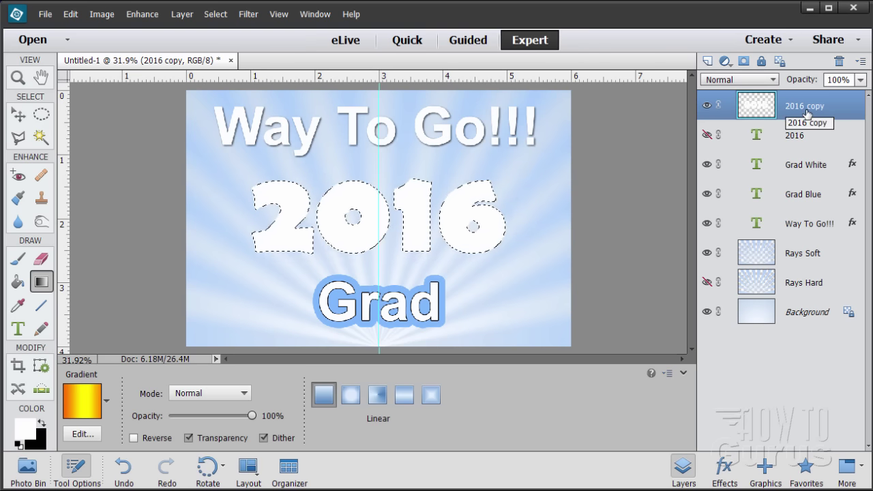
pyautogui.rightClick(804, 135)
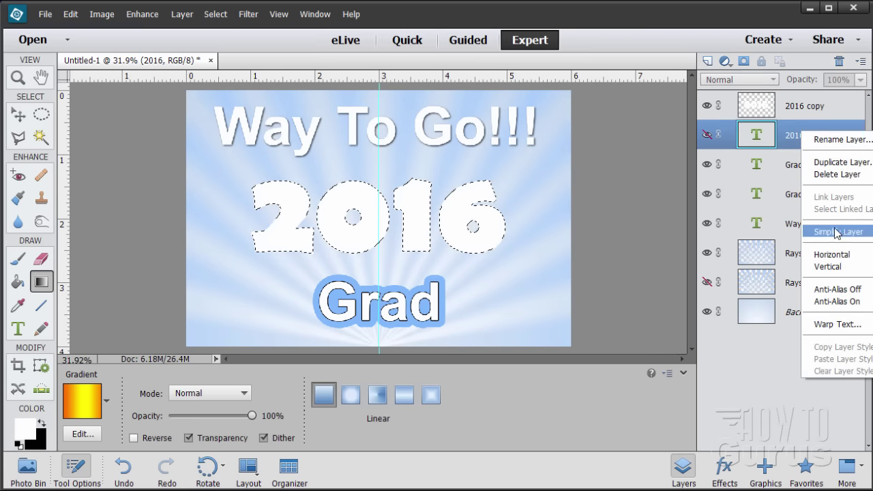
pyautogui.click(837, 110)
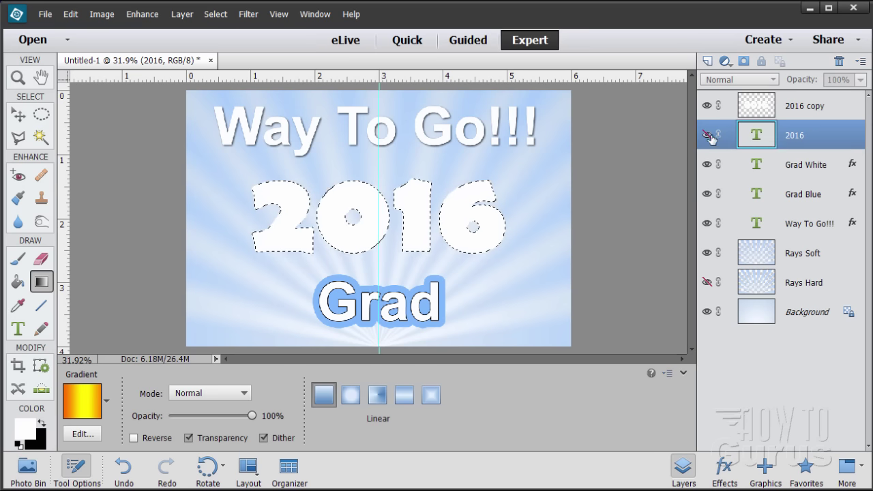
pyautogui.click(816, 106)
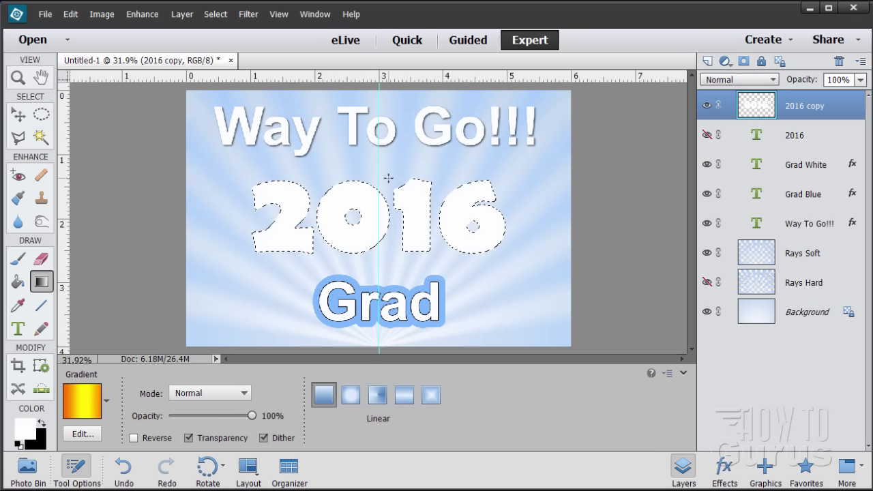
pyautogui.moveTo(391, 220); pyautogui.dragTo(394, 264)
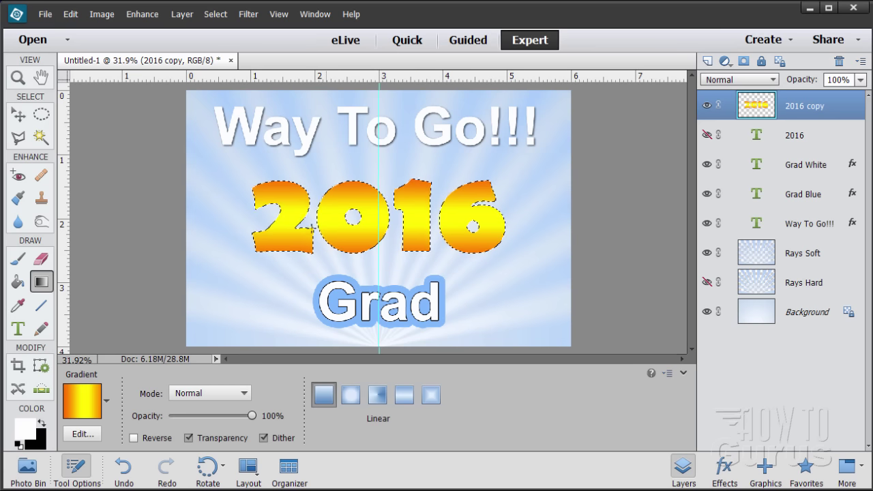
# Clear the selection, duplicate the gradient-filled 2016 copy layer, and load the duplicate's outline as a selection
pyautogui.click(17, 115)
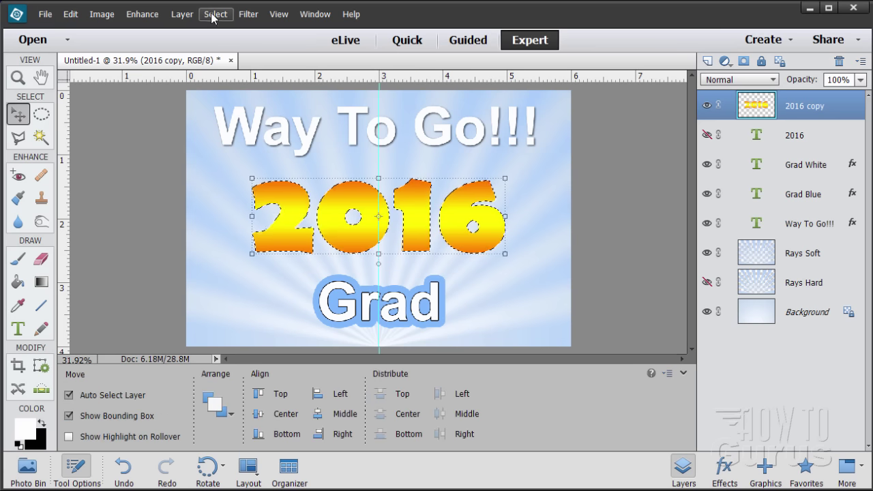
pyautogui.click(216, 13)
pyautogui.click(218, 41)
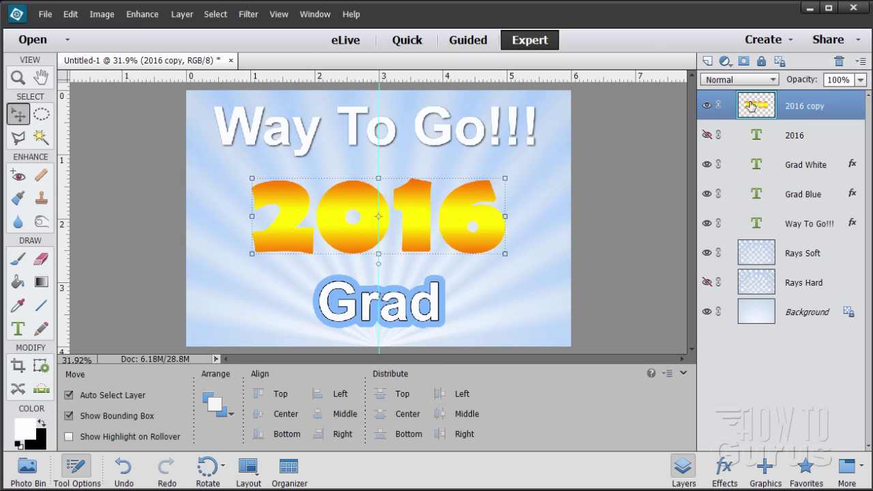
pyautogui.moveTo(750, 105); pyautogui.dragTo(708, 60)
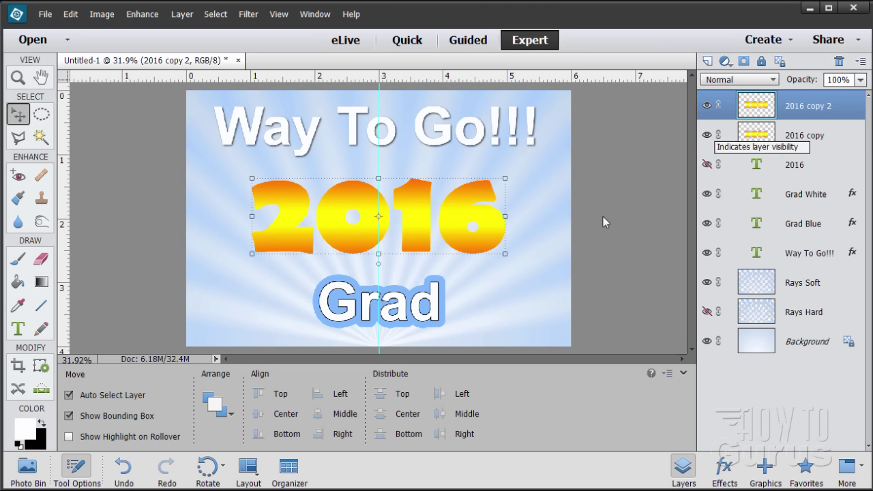
pyautogui.keyDown('ctrl'); pyautogui.click(763, 112); pyautogui.keyUp('ctrl')
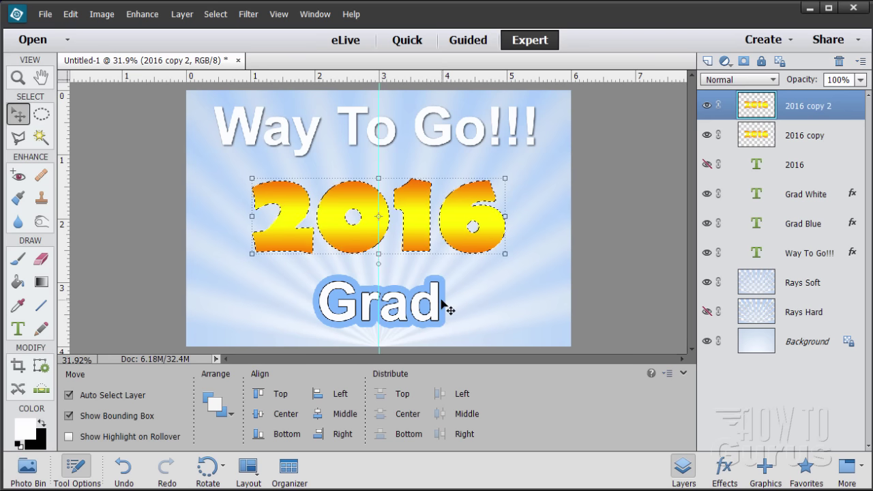
# Set the foreground color to bright blue #00aeef
pyautogui.click(23, 431)
pyautogui.click(674, 412)
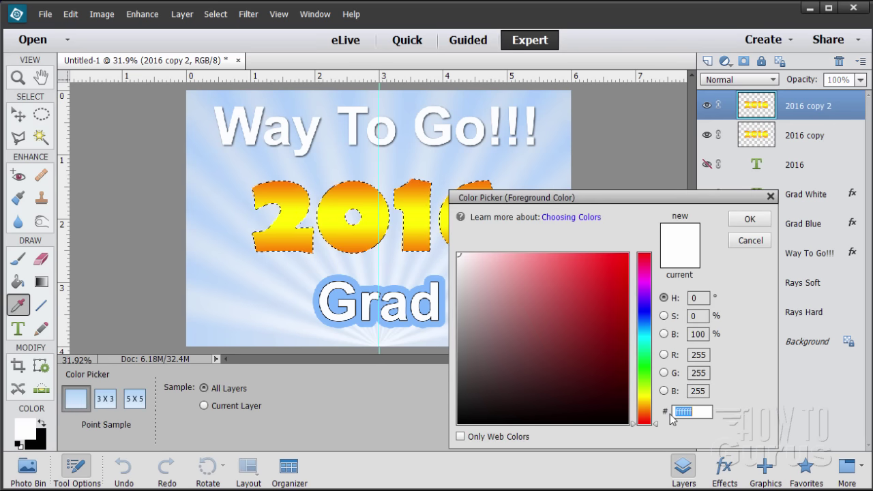
pyautogui.write('00a')
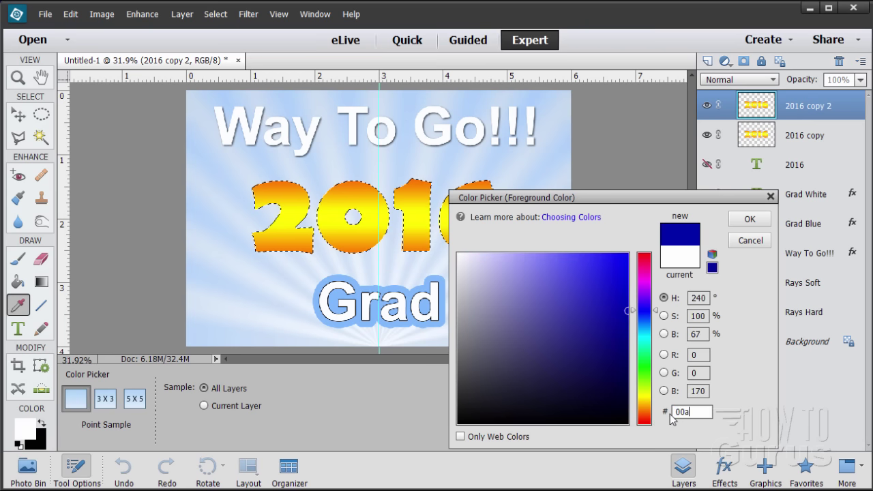
pyautogui.write('eef')
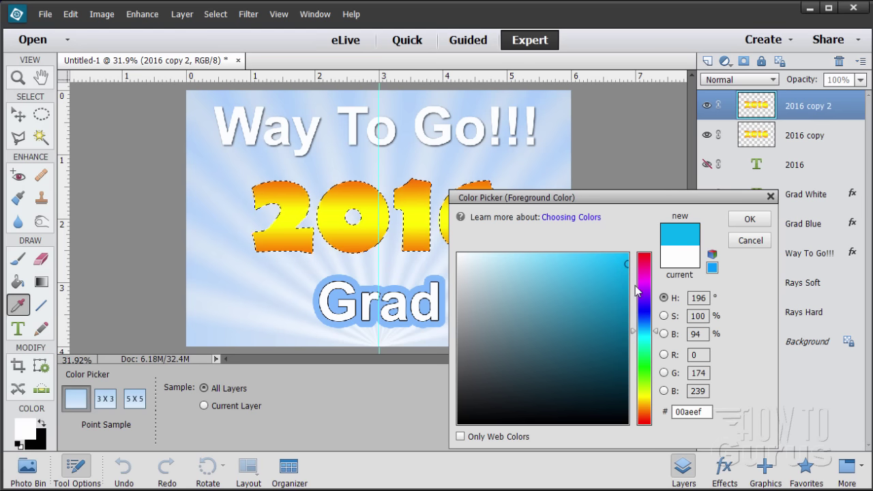
pyautogui.click(749, 218)
pyautogui.press('v')
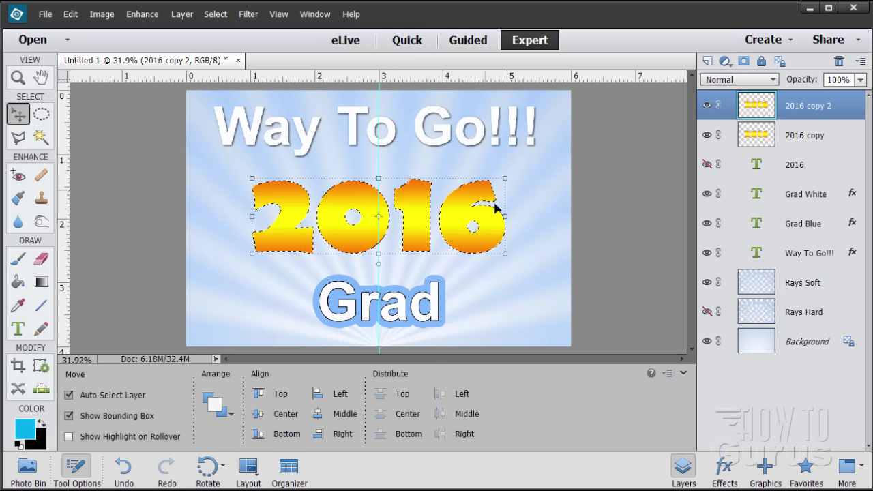
# Fill the 2016 copy 2 digits with blue using the Paint Bucket, and cover the leftover stripes with a 200 px brush
pyautogui.click(18, 284)
pyautogui.click(285, 237)
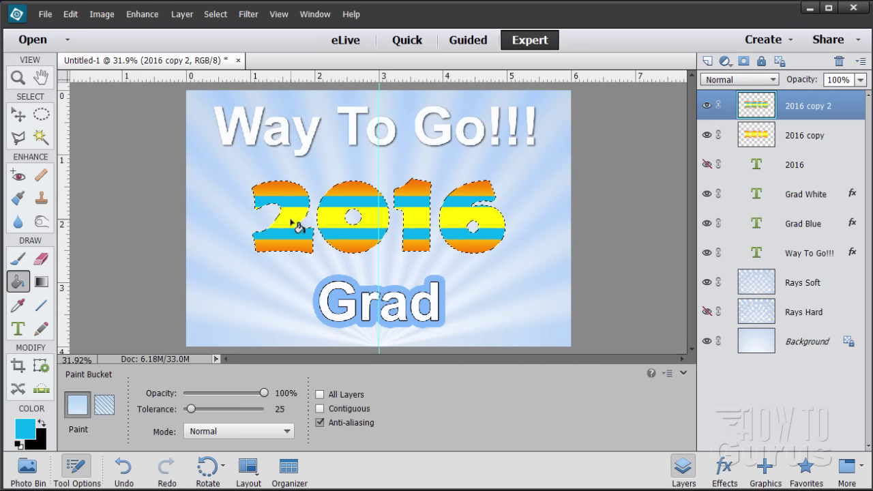
pyautogui.click(295, 226)
pyautogui.click(361, 196)
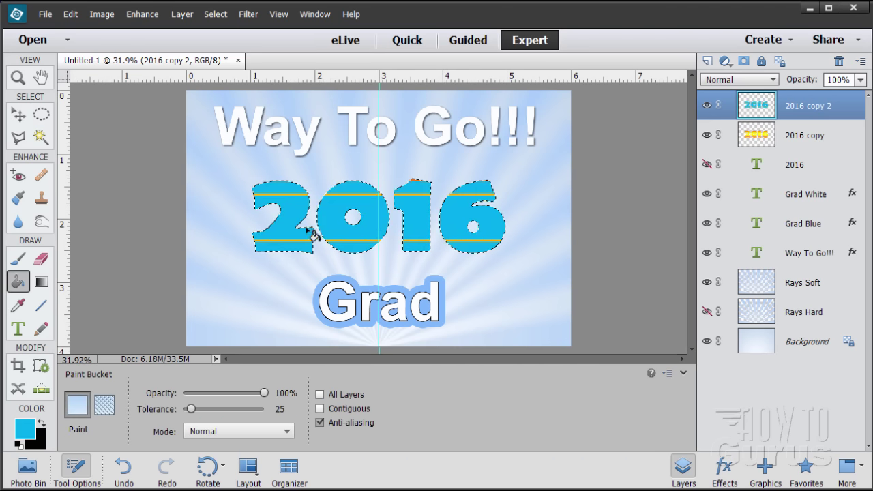
pyautogui.click(19, 258)
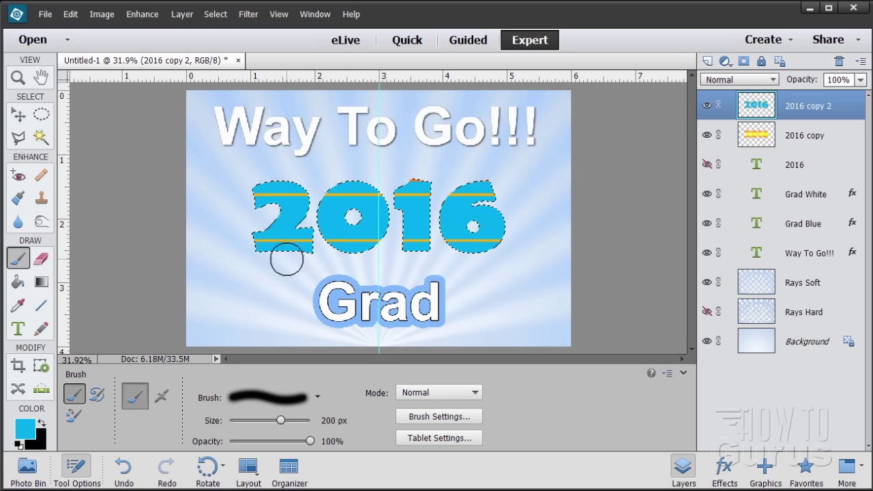
pyautogui.moveTo(286, 261)
pyautogui.mouseDown()
pyautogui.moveTo(234, 213)
pyautogui.moveTo(236, 195)
pyautogui.moveTo(317, 206)
pyautogui.moveTo(381, 185)
pyautogui.moveTo(417, 200)
pyautogui.moveTo(406, 236)
pyautogui.moveTo(381, 252)
pyautogui.moveTo(487, 189)
pyautogui.mouseUp()
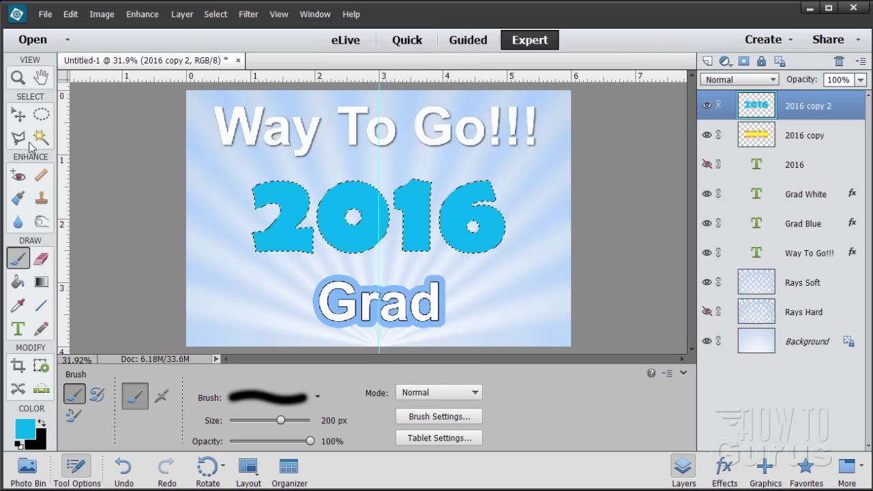
# Deselect the blue digits, and toggle the 2016 copy 2 layer's visibility to compare it with the gradient layer beneath
pyautogui.click(19, 116)
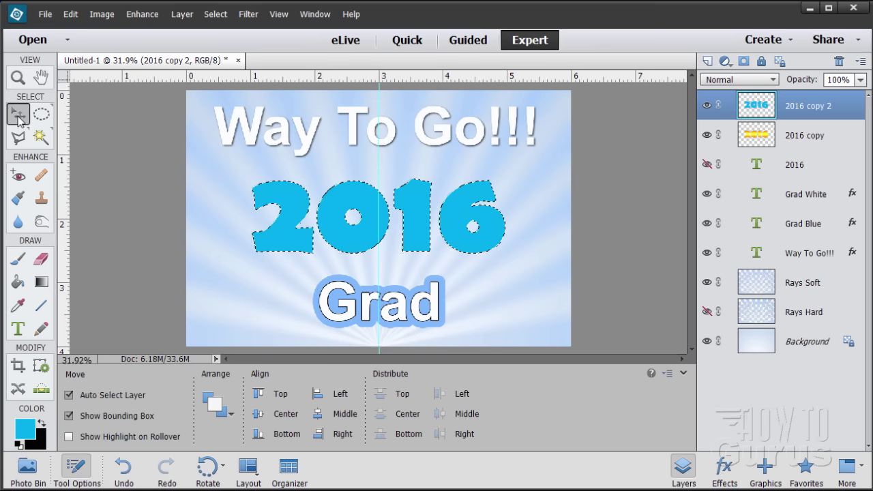
pyautogui.click(215, 14)
pyautogui.click(225, 43)
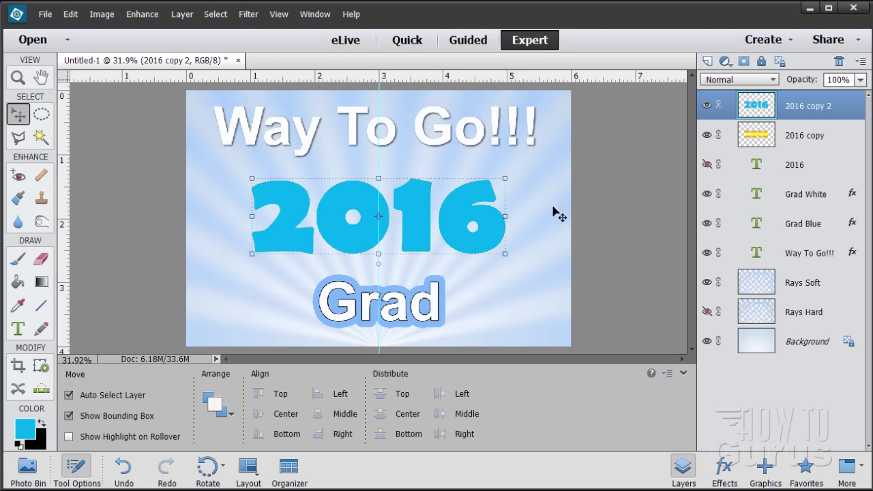
pyautogui.click(707, 105)
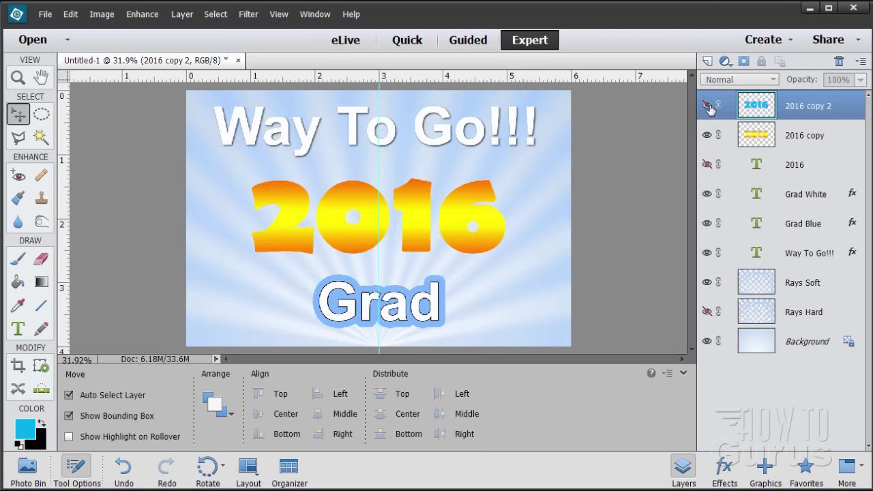
pyautogui.click(708, 106)
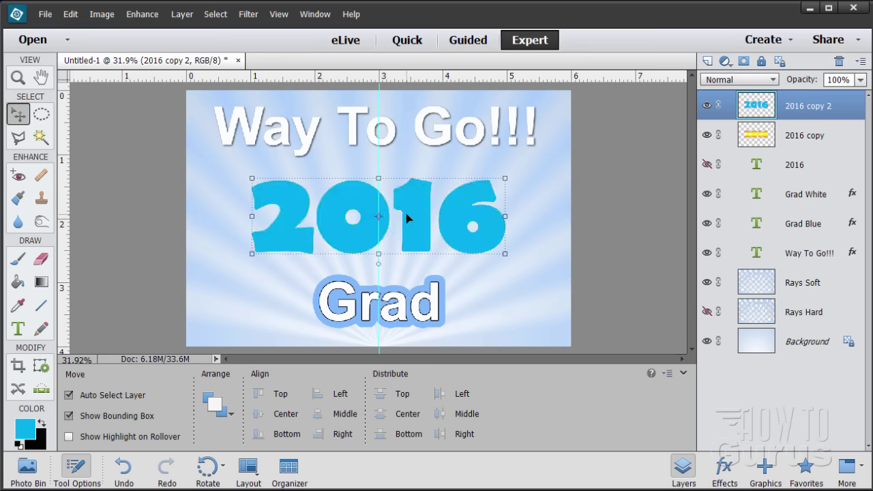
# Load the blue 2016 copy 2 digits as a selection and contract it by 15 pixels
pyautogui.keyDown('ctrl'); pyautogui.click(760, 110); pyautogui.keyUp('ctrl')
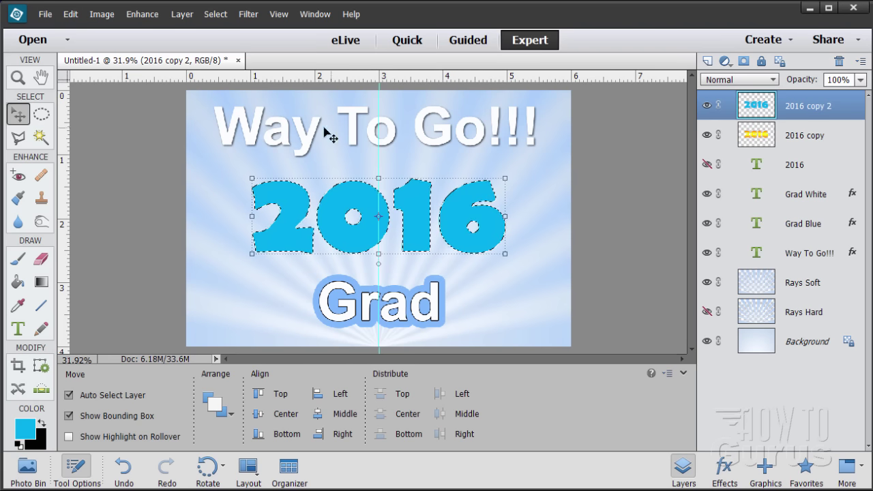
pyautogui.click(216, 13)
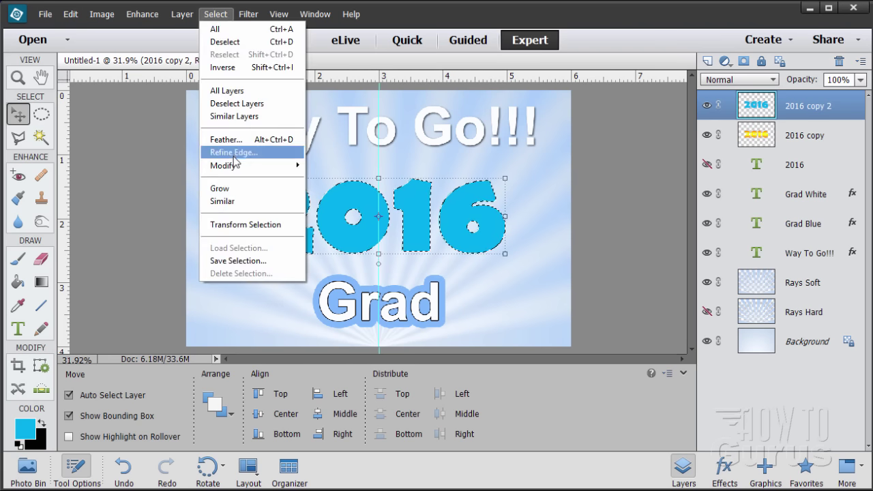
pyautogui.moveTo(292, 166)
pyautogui.click(331, 204)
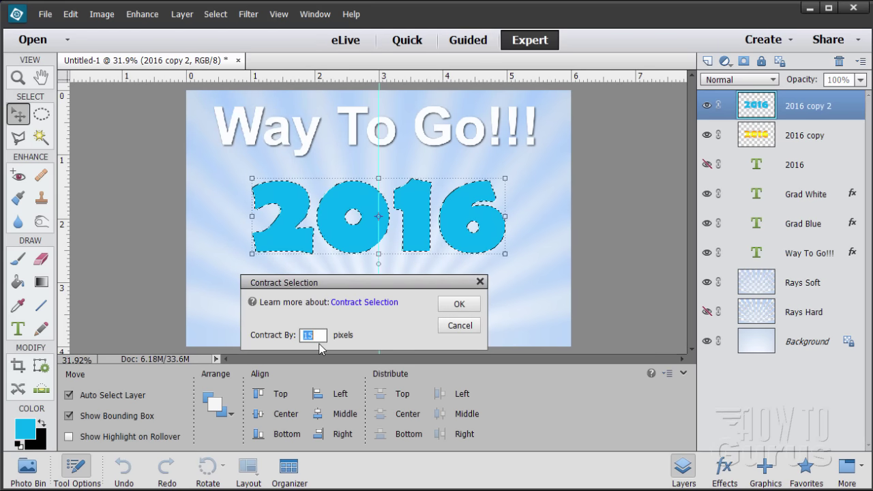
pyautogui.write('15')
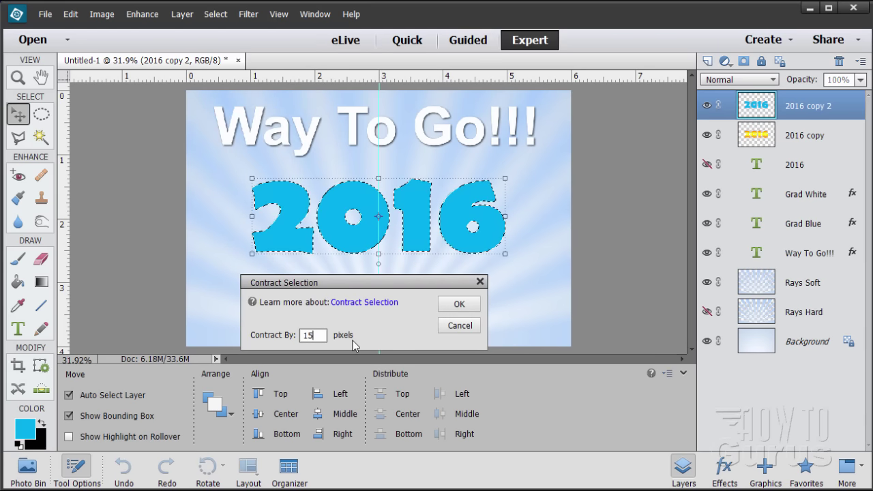
pyautogui.click(456, 305)
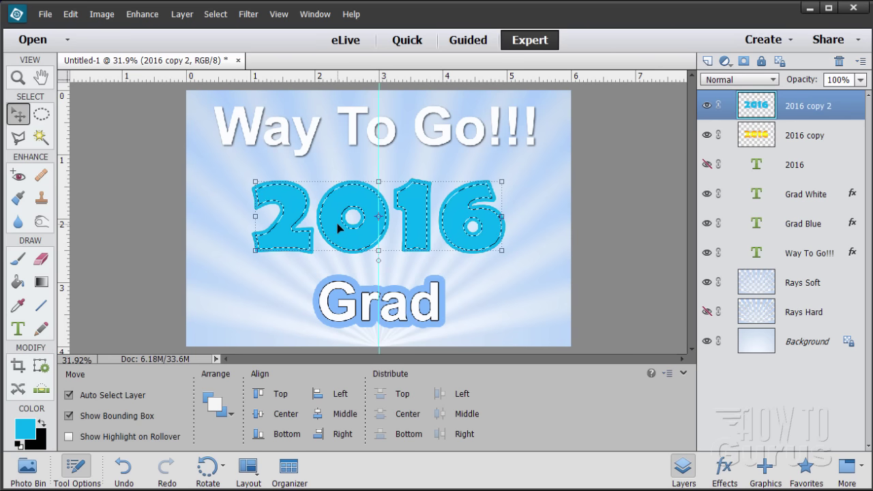
# Delete the blue inside the contracted selection on the 2016 copy 2 layer, and deselect
pyautogui.press('Delete')
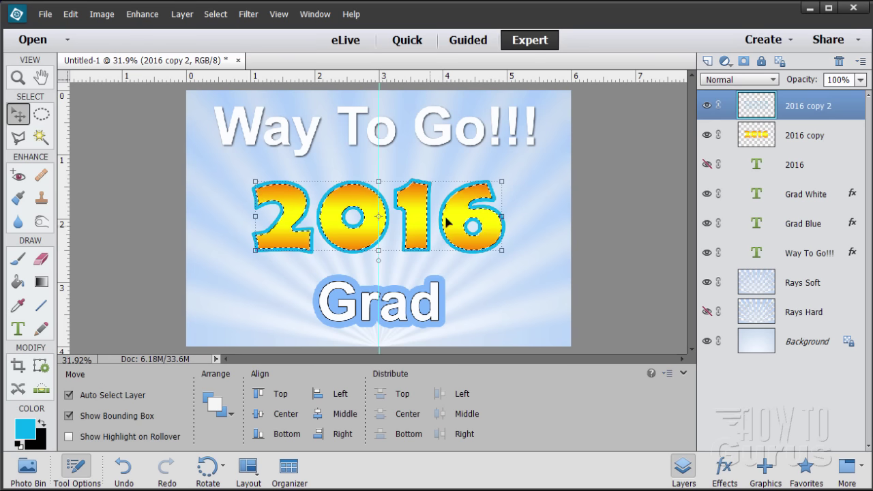
pyautogui.click(216, 14)
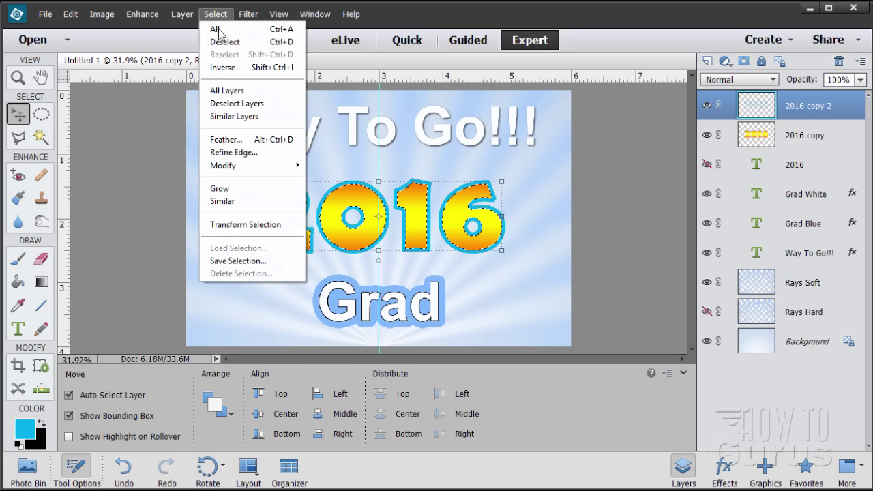
pyautogui.click(225, 38)
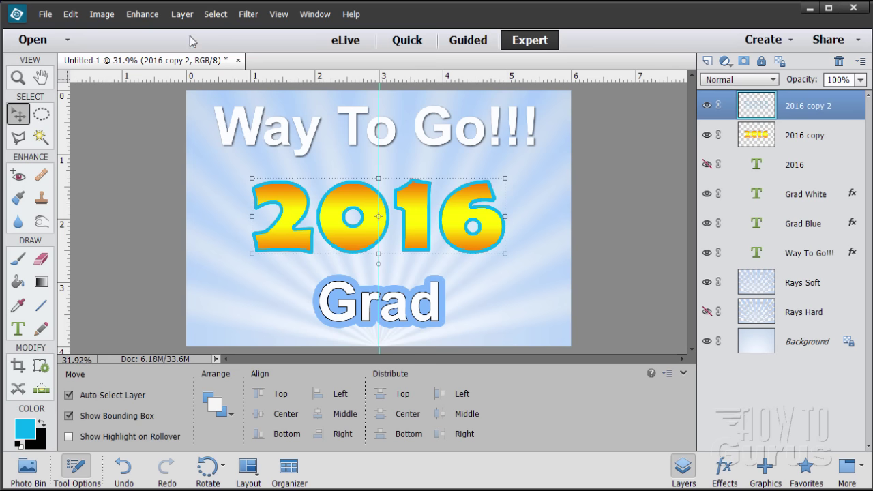
# Add a 9 px white stroke layer style to the 2016 copy 2 outline
pyautogui.click(183, 14)
pyautogui.moveTo(194, 93)
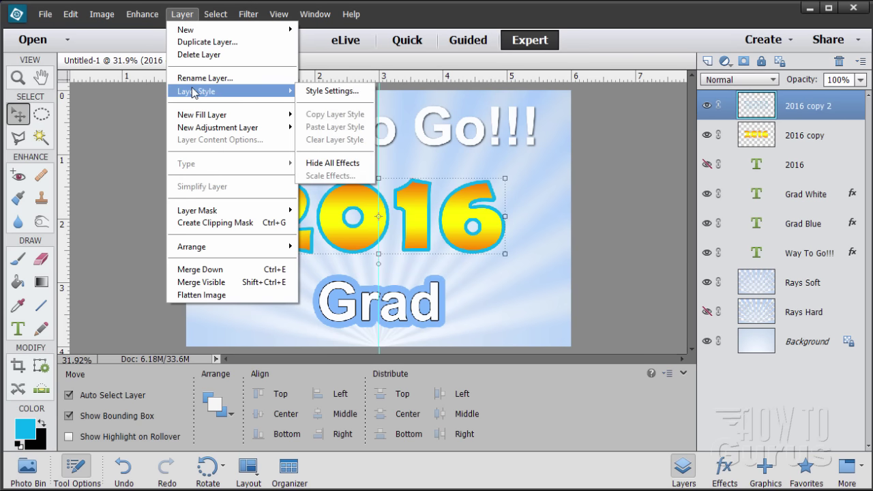
pyautogui.click(336, 90)
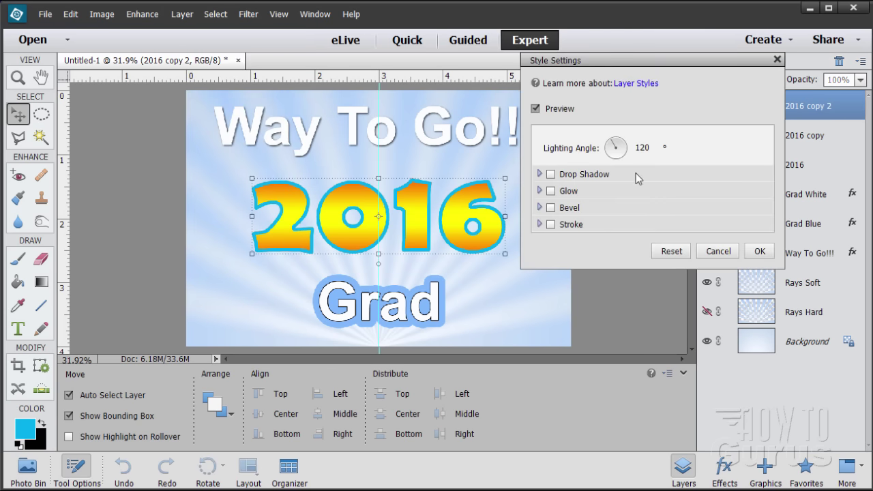
pyautogui.click(551, 225)
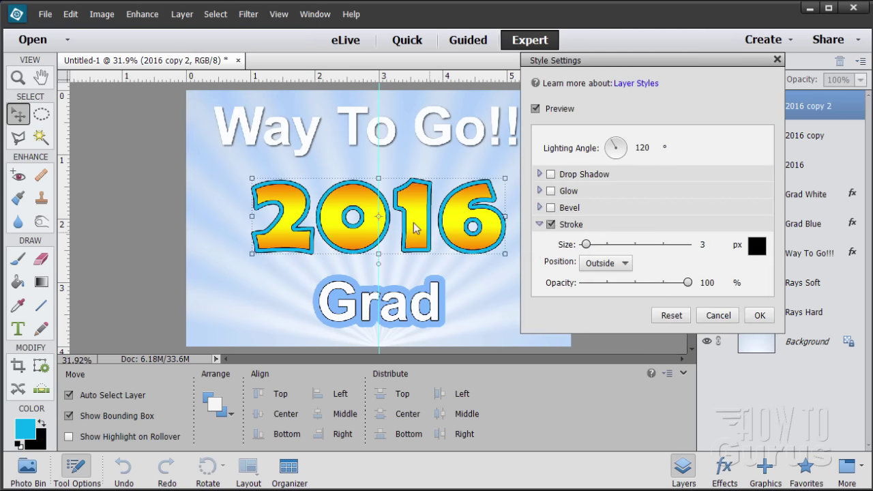
pyautogui.moveTo(589, 246); pyautogui.dragTo(591, 247)
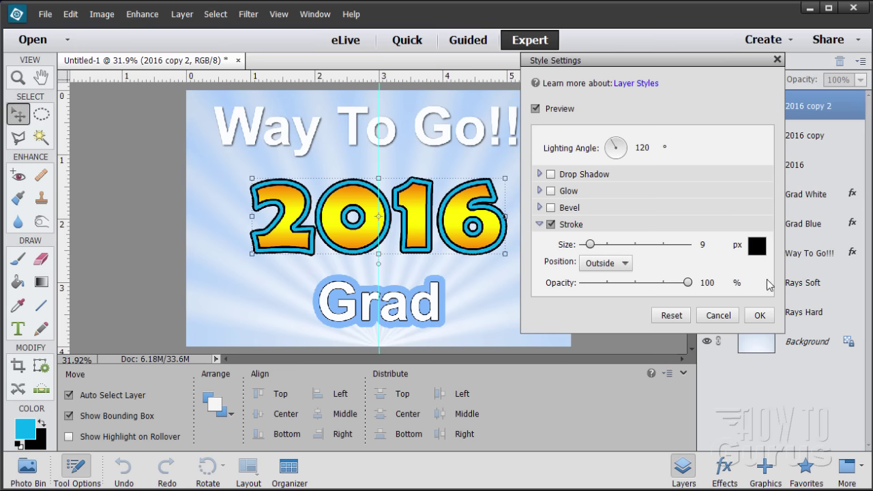
pyautogui.click(754, 249)
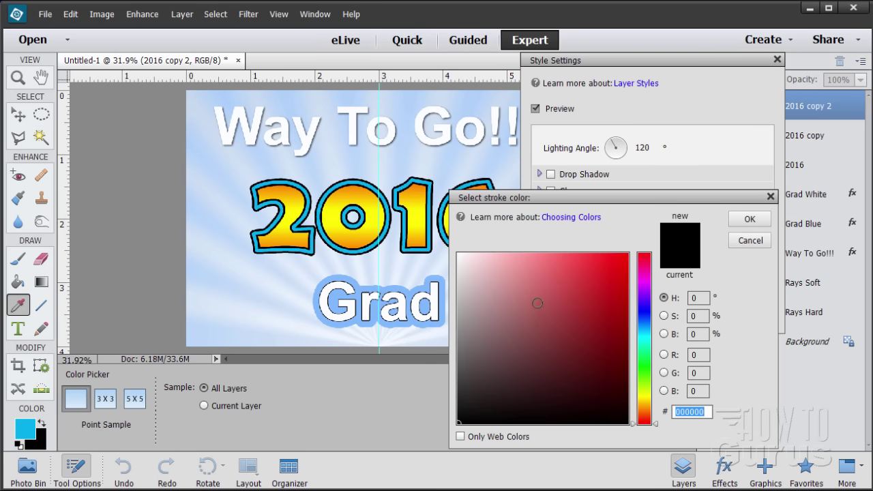
pyautogui.moveTo(536, 302); pyautogui.dragTo(458, 254)
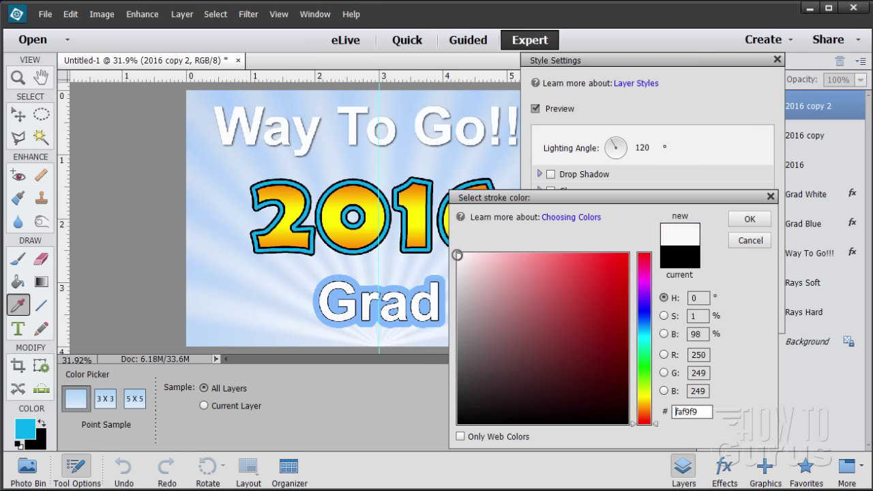
pyautogui.click(749, 219)
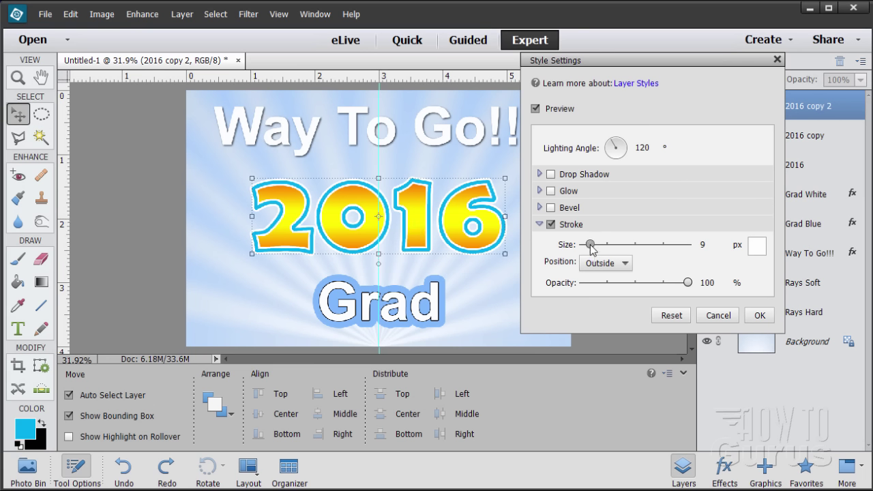
# Set the white stroke's size to 12 px
pyautogui.moveTo(591, 245); pyautogui.dragTo(593, 247)
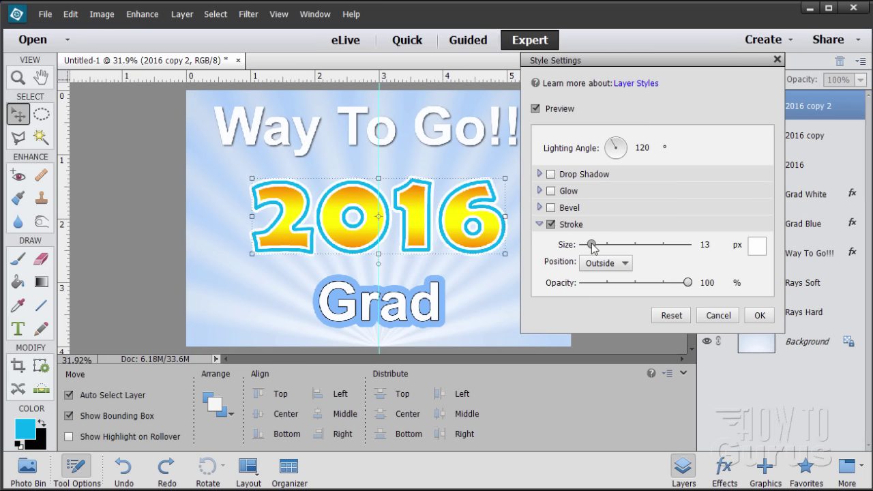
pyautogui.moveTo(593, 247); pyautogui.dragTo(593, 248)
pyautogui.click(708, 245)
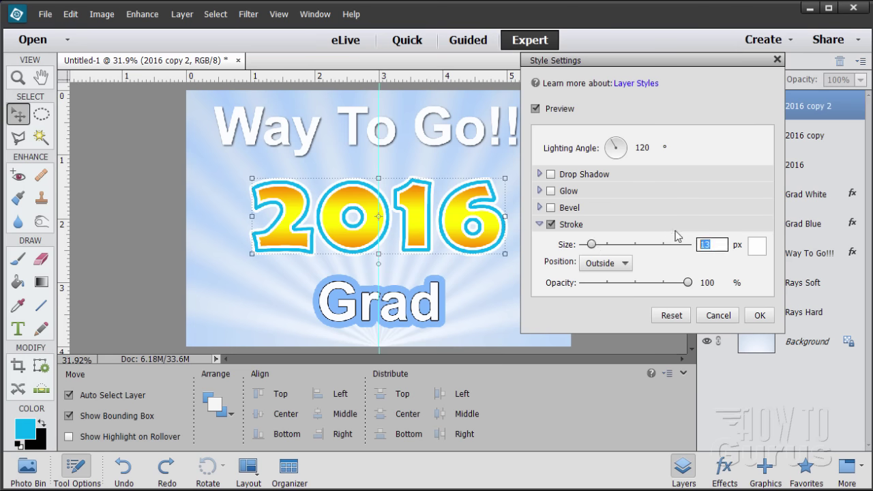
pyautogui.write('12')
# Enable a black drop shadow on the 2016 copy 2 layer with a size of 3 px
pyautogui.moveTo(703, 66); pyautogui.dragTo(622, 66)
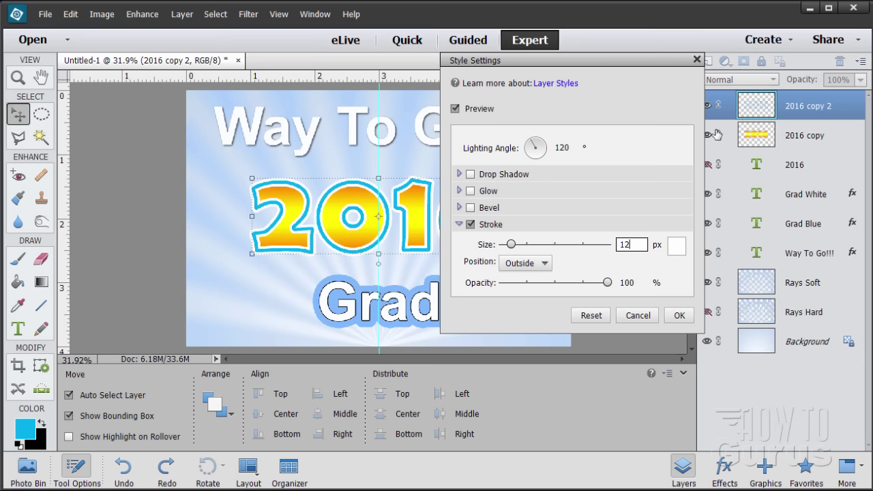
pyautogui.moveTo(586, 71); pyautogui.dragTo(634, 73)
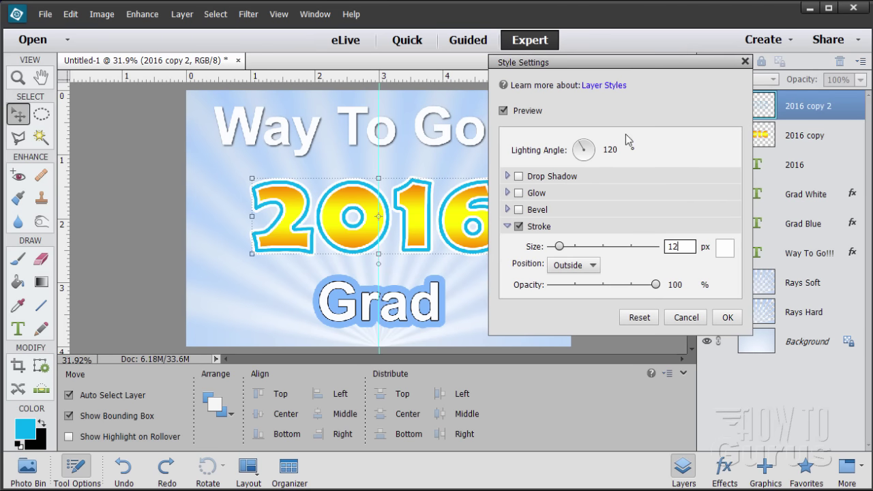
pyautogui.click(518, 177)
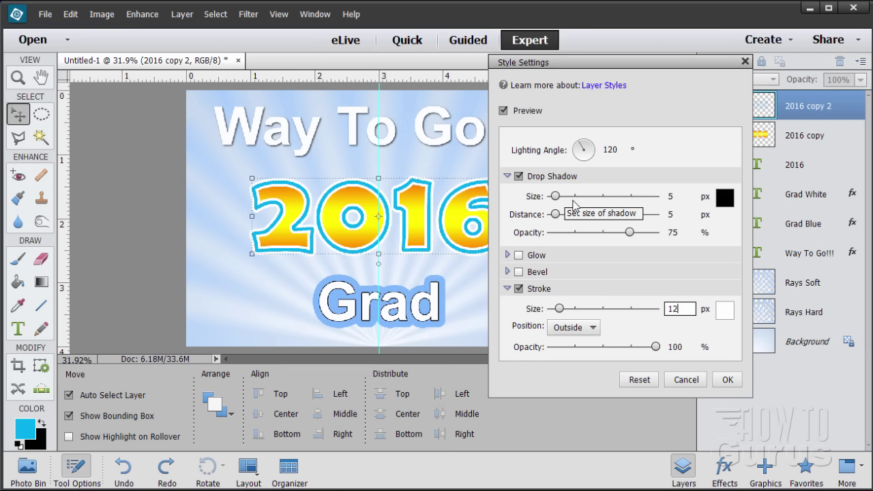
pyautogui.click(671, 196)
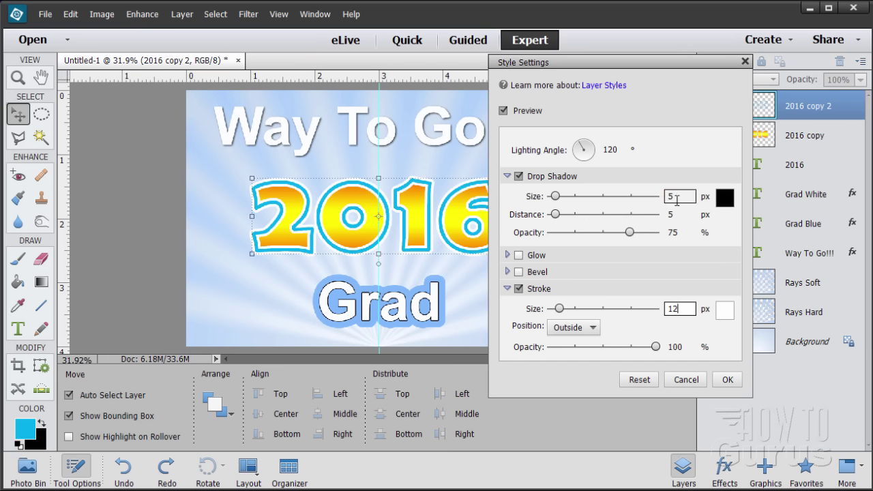
pyautogui.doubleClick(669, 195)
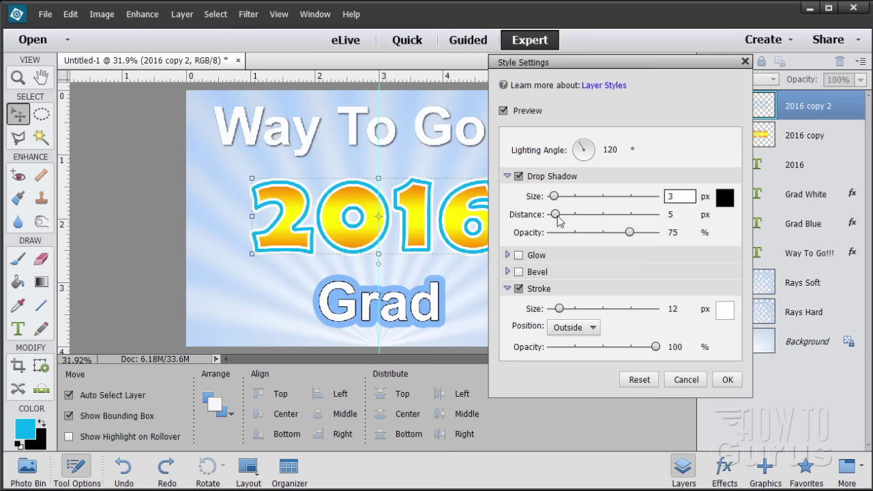
pyautogui.write('3')
# Set the drop shadow's distance to 25 px and its opacity to 100%, and apply the layer style
pyautogui.moveTo(558, 218)
pyautogui.mouseDown()
pyautogui.moveTo(601, 219)
pyautogui.moveTo(572, 215)
pyautogui.mouseUp()
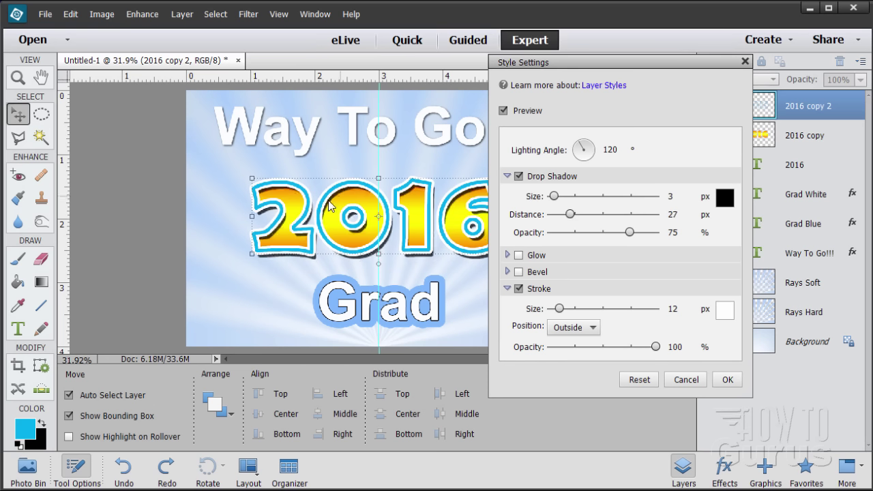
pyautogui.click(673, 214)
pyautogui.write('25')
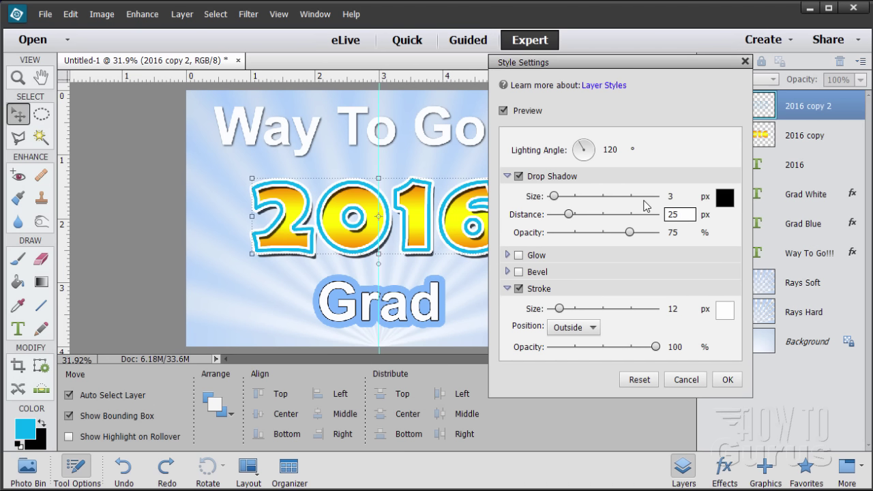
pyautogui.press('Tab')
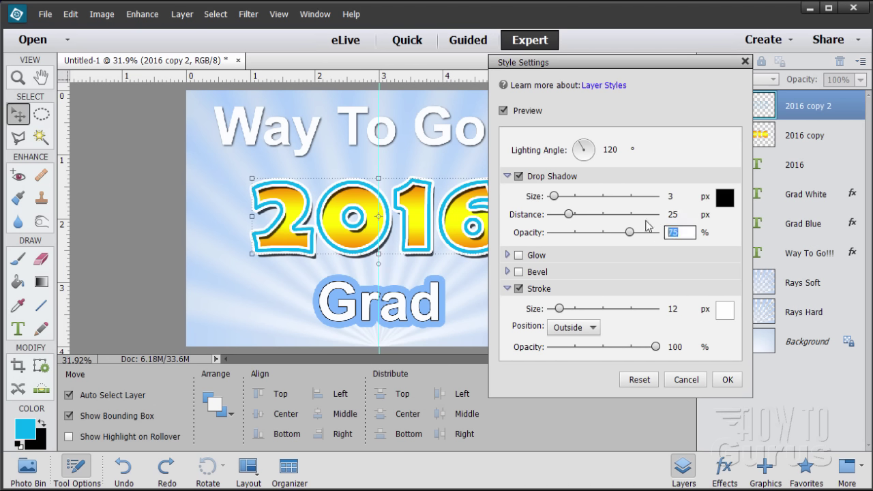
pyautogui.write('100')
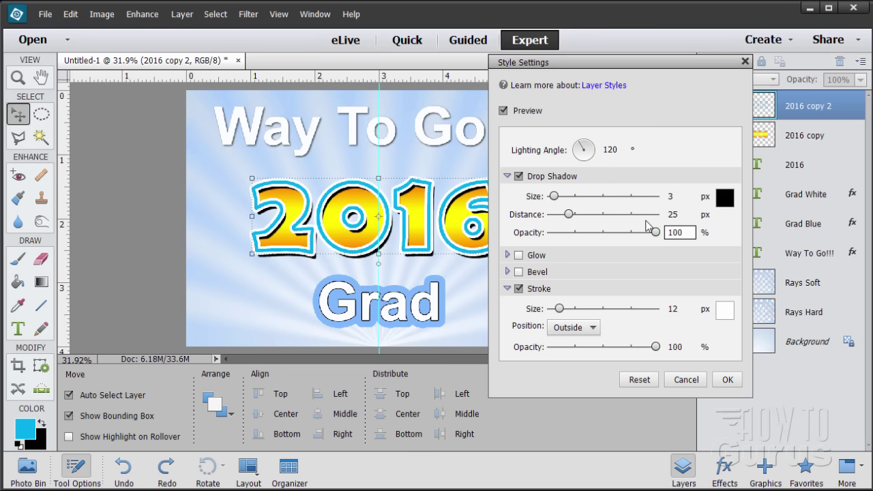
pyautogui.click(728, 380)
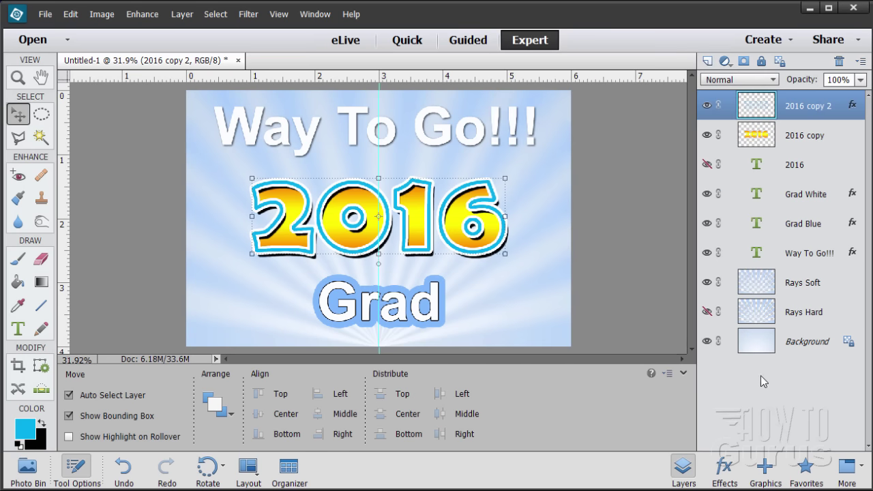
# Select the Background layer, and switch visibility between Rays Hard and Rays Soft to compare the two sunbursts
pyautogui.click(808, 350)
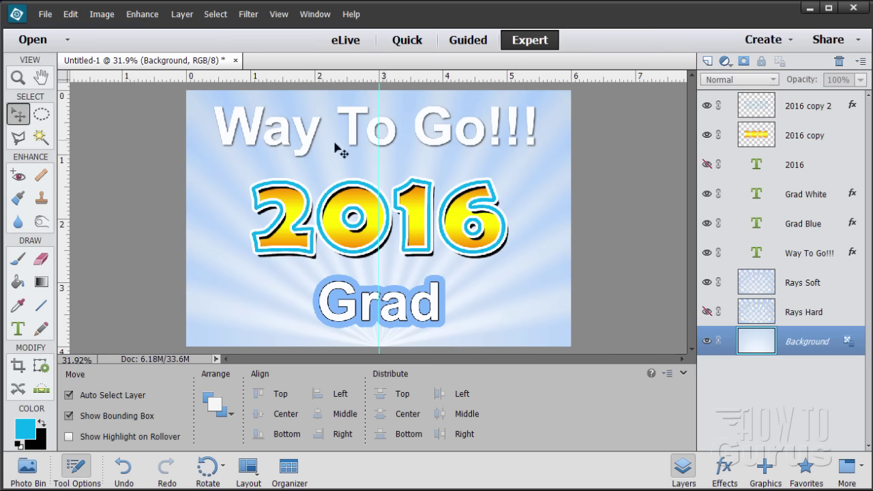
pyautogui.click(707, 313)
pyautogui.click(707, 283)
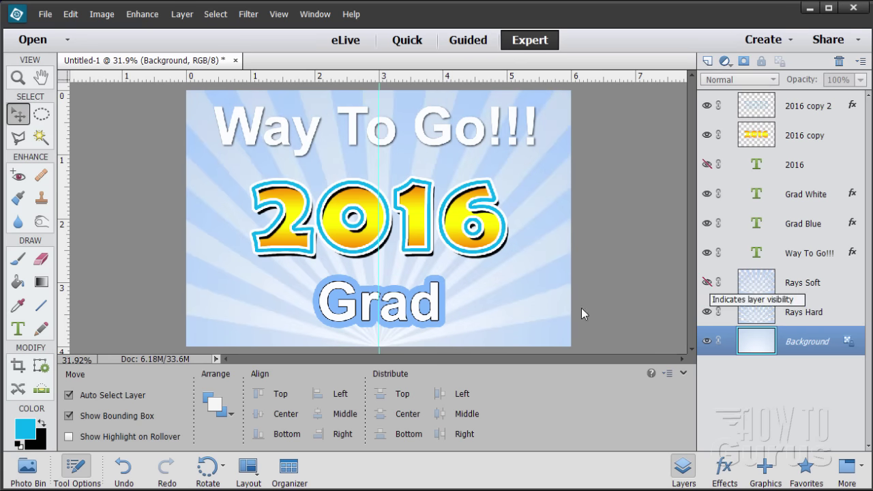
pyautogui.click(707, 313)
pyautogui.click(707, 283)
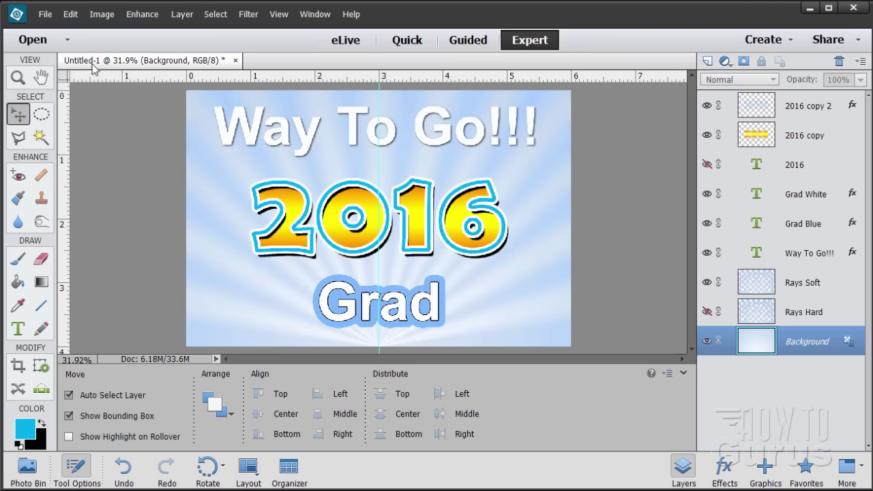
# Float the card in an enlarged document window at 50% zoom, and hide the guides
pyautogui.moveTo(94, 67); pyautogui.dragTo(287, 28)
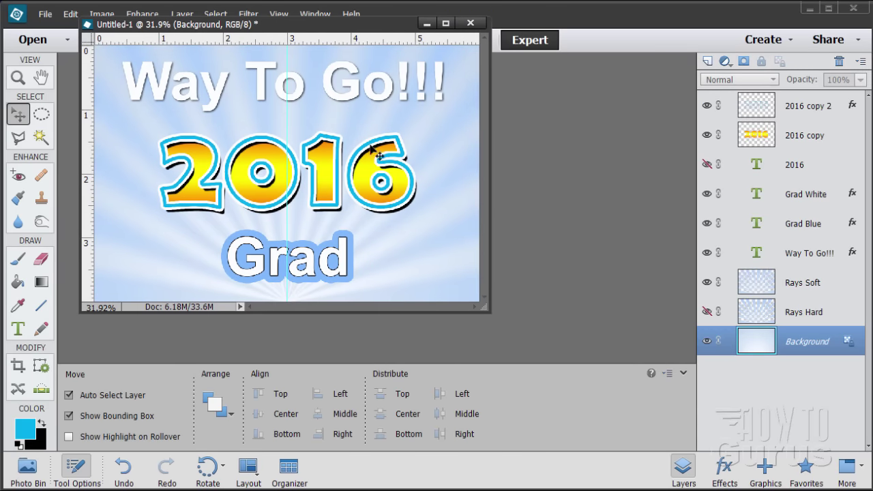
pyautogui.moveTo(494, 316); pyautogui.dragTo(699, 440)
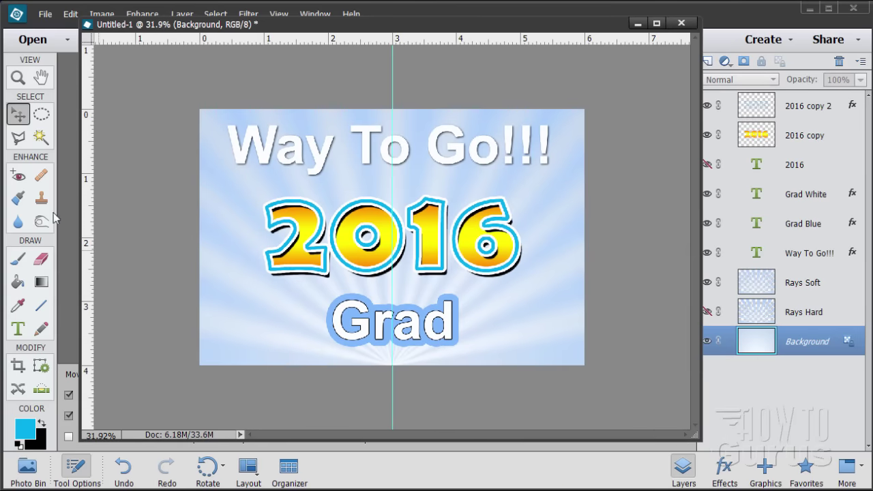
pyautogui.click(19, 77)
pyautogui.click(396, 255)
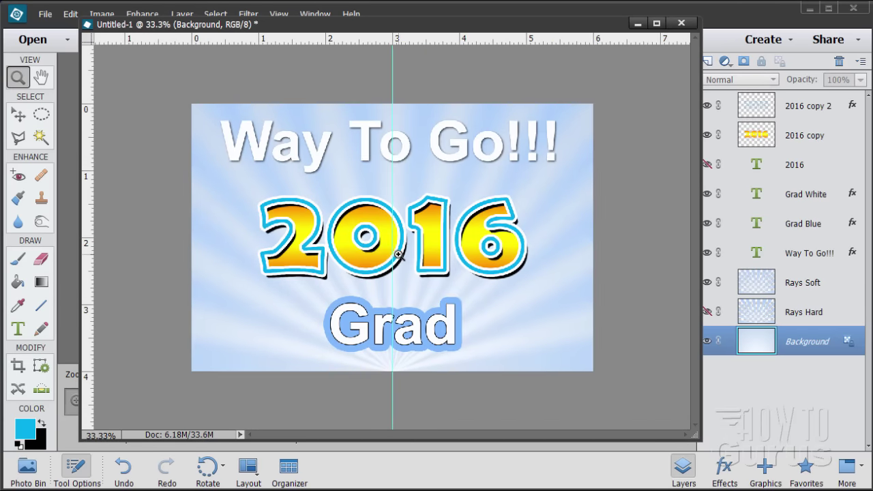
pyautogui.click(398, 254)
pyautogui.moveTo(473, 30); pyautogui.dragTo(481, 40)
pyautogui.click(279, 14)
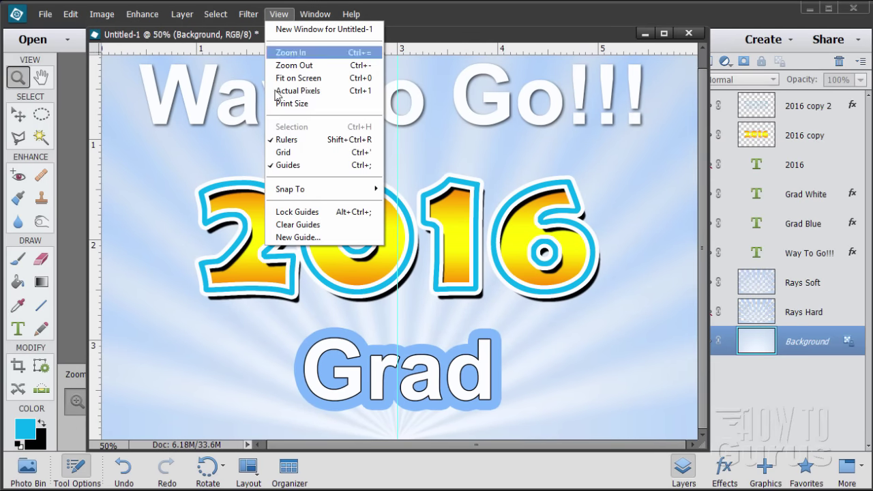
pyautogui.click(290, 164)
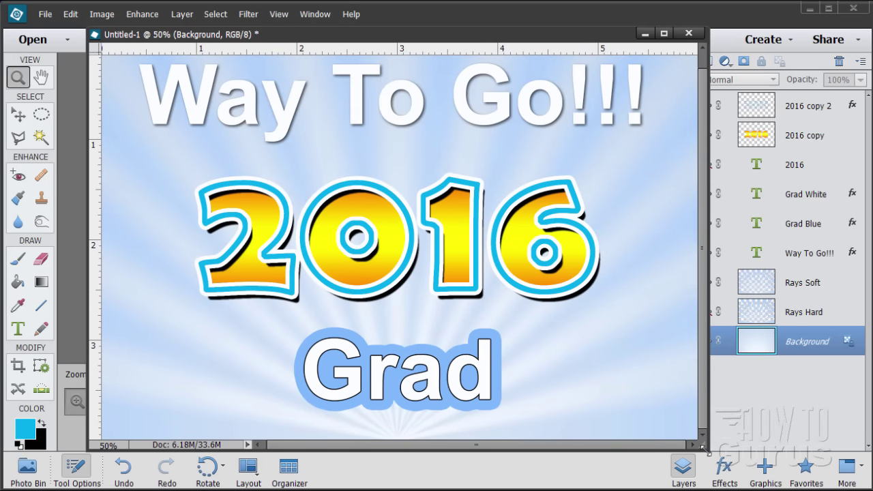
# Enlarge the floating document window to fit the whole card, activate the Move tool, and move the window clear of the layer list
pyautogui.moveTo(704, 451); pyautogui.dragTo(745, 471)
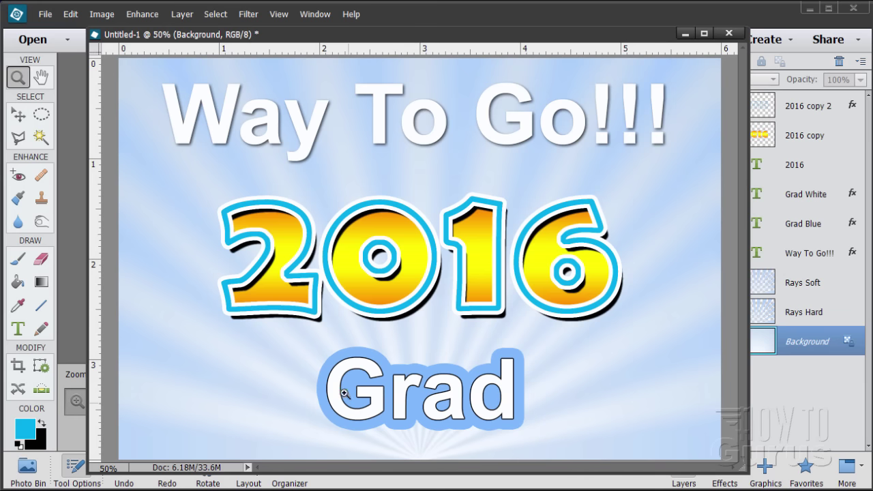
pyautogui.click(19, 117)
pyautogui.moveTo(484, 39); pyautogui.dragTo(423, 85)
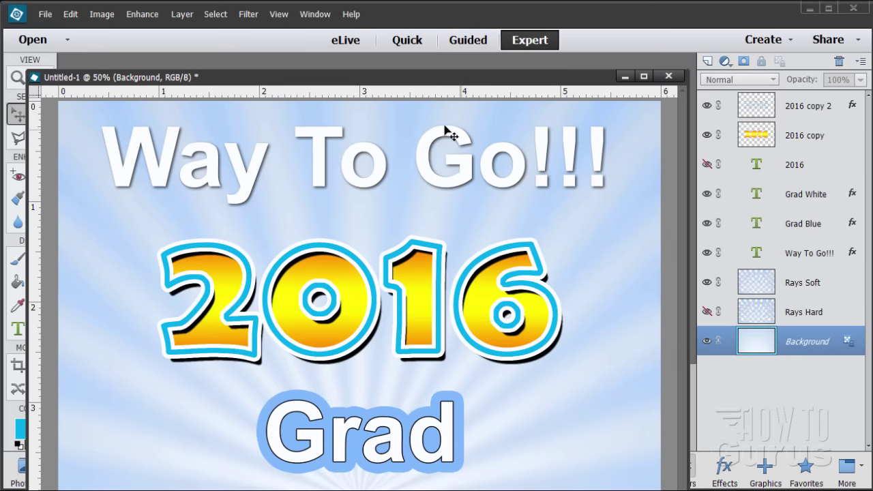
# Set the black outside stroke on the Grad White layer to 6 px and apply the layer style
pyautogui.click(802, 202)
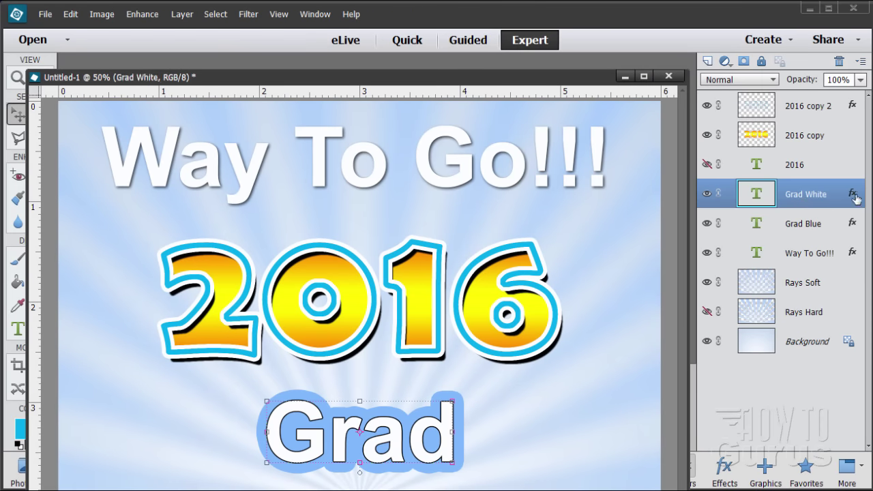
pyautogui.doubleClick(853, 195)
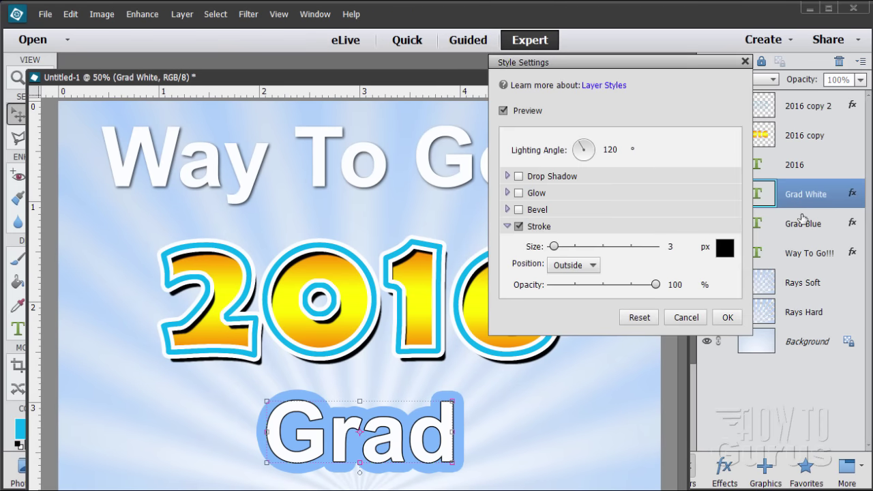
pyautogui.click(556, 245)
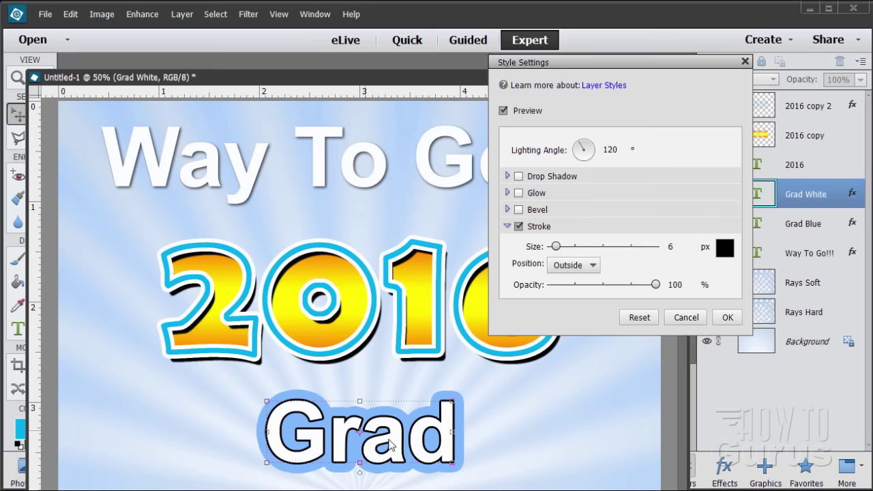
pyautogui.click(728, 318)
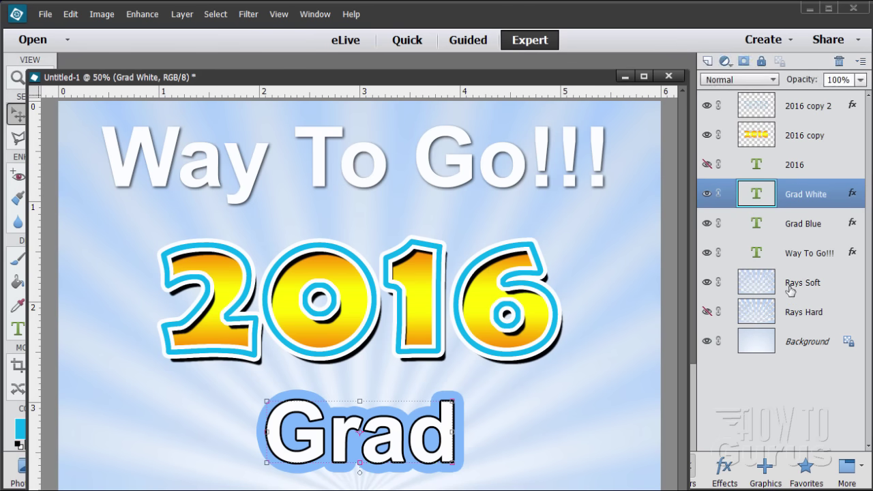
# Select the Background layer and reposition the floating document window so the entire card is in view
pyautogui.click(818, 350)
pyautogui.moveTo(385, 82); pyautogui.dragTo(411, 29)
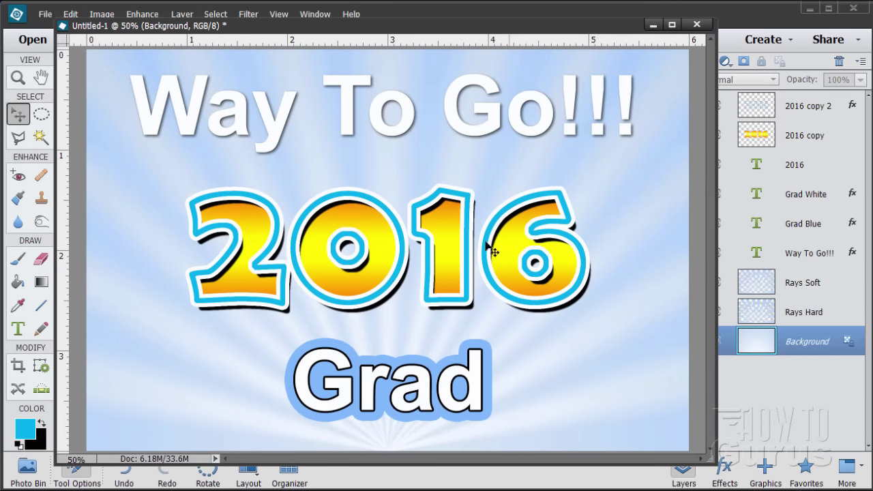